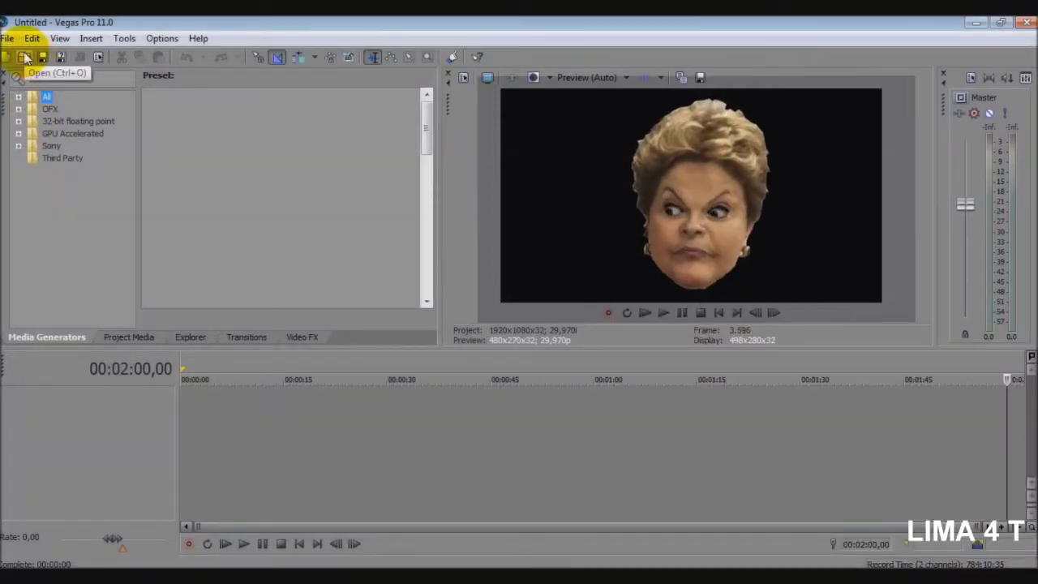
# Step: Try the Action Flip preset of Sony Titles & Text at the start of the timeline, and delete that event
pyautogui.doubleClick(49, 146)
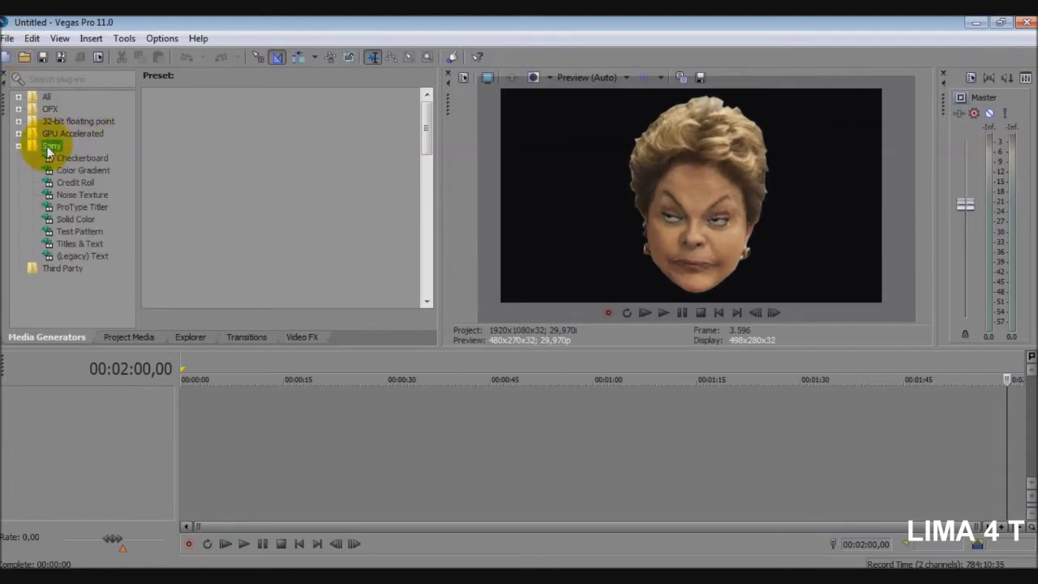
pyautogui.click(78, 243)
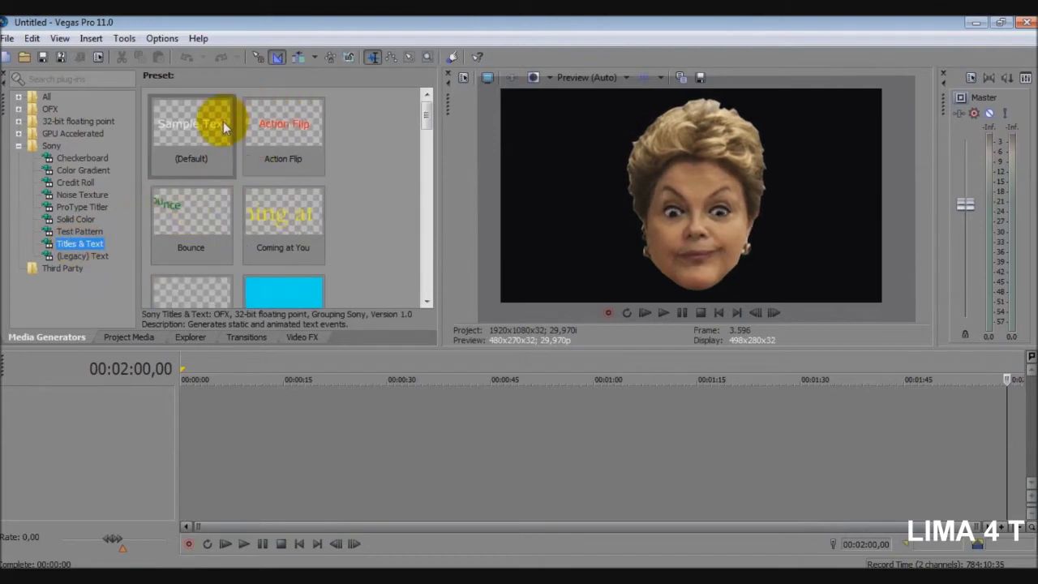
pyautogui.moveTo(312, 122); pyautogui.dragTo(225, 380)
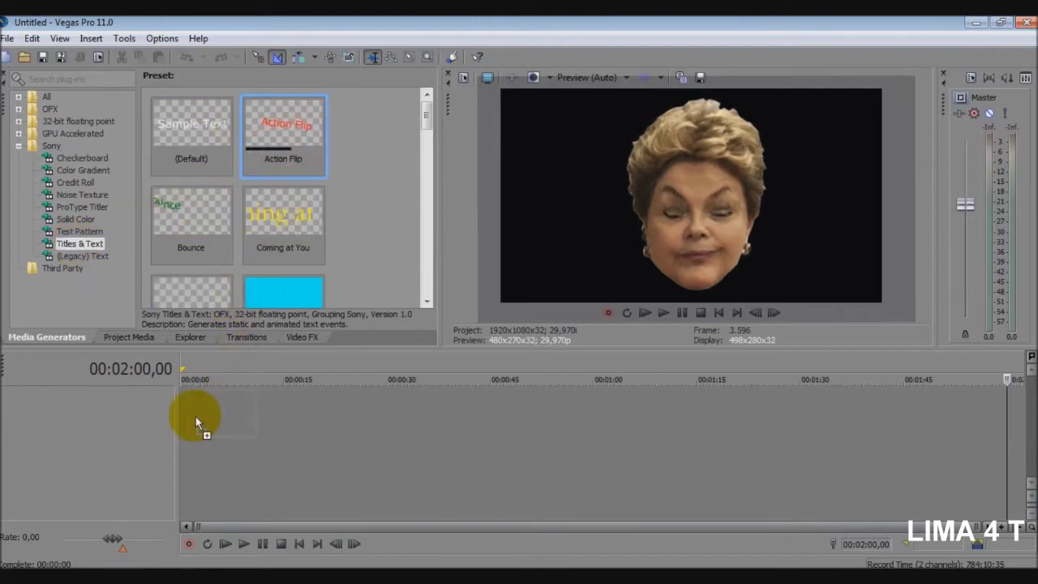
pyautogui.moveTo(183, 413); pyautogui.dragTo(184, 414)
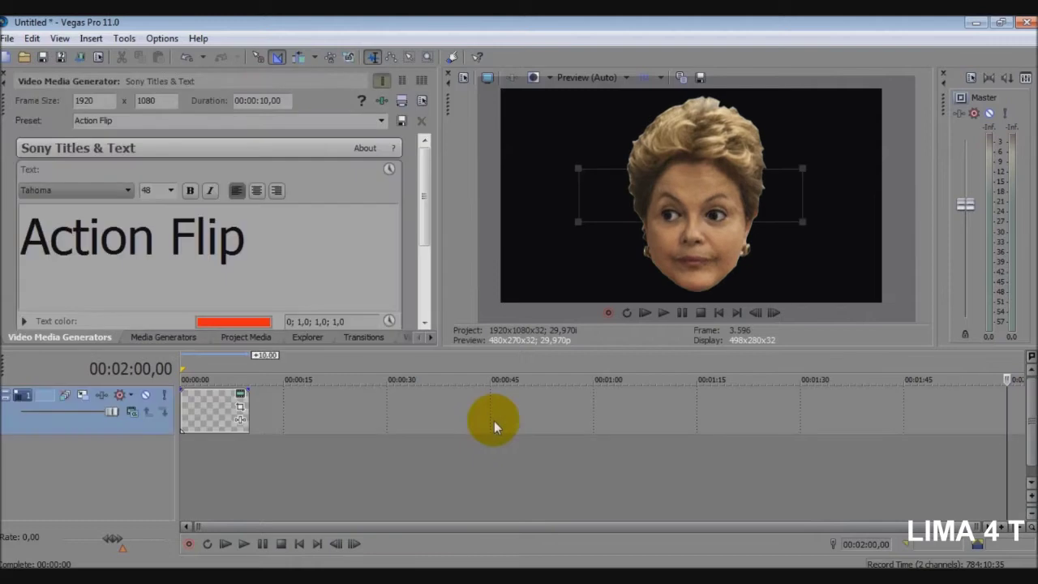
pyautogui.moveTo(248, 240); pyautogui.dragTo(11, 230)
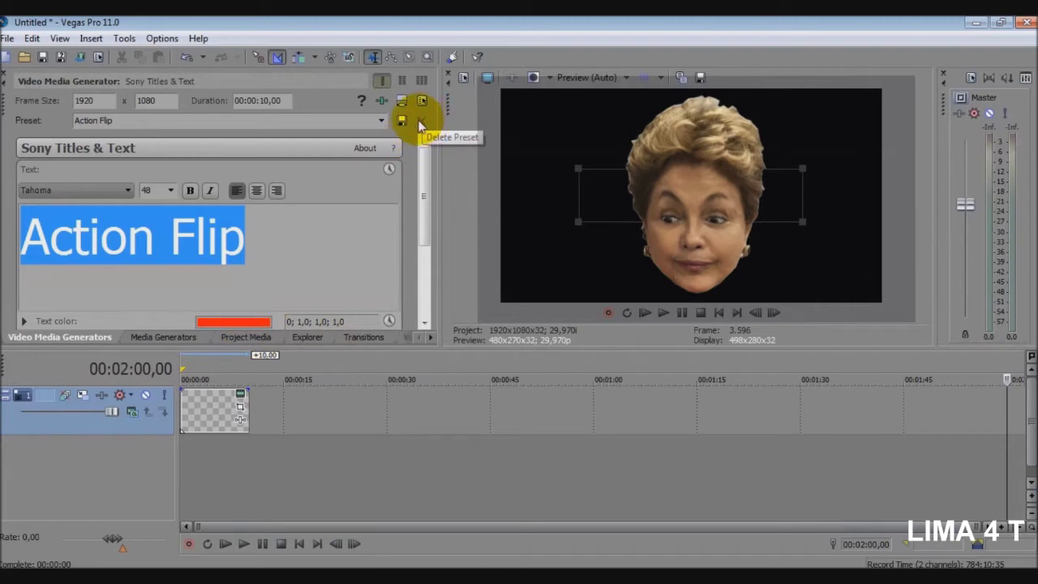
pyautogui.click(232, 410)
pyautogui.press('Delete')
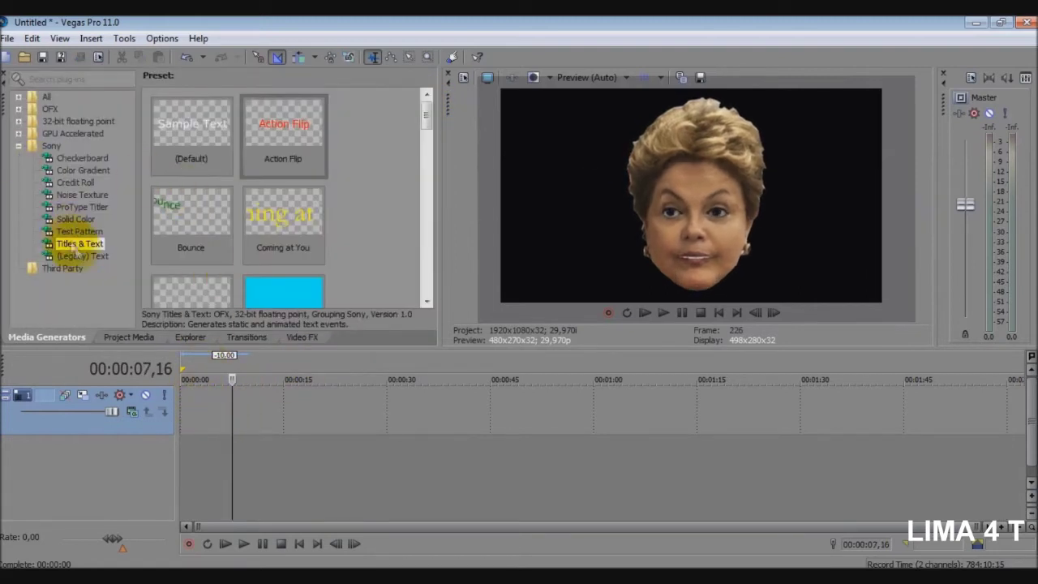
# Step: Add a (Legacy) Text event with the Solid Background preset at the timeline start and enter "APRENDENDO A" and "USAR SONY VEGAS" on two lines
pyautogui.click(84, 256)
pyautogui.moveTo(264, 134); pyautogui.dragTo(173, 402)
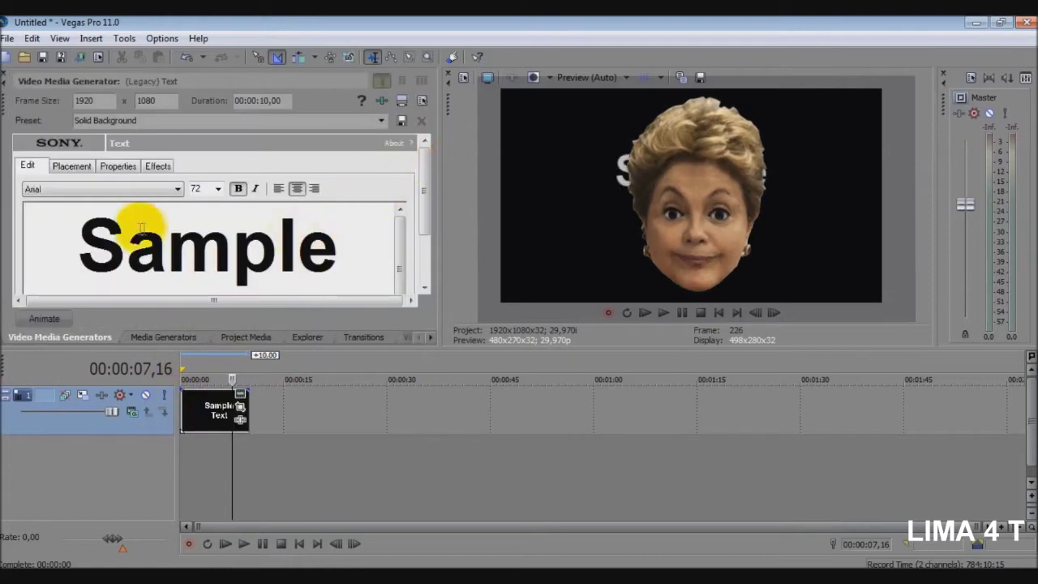
pyautogui.doubleClick(85, 237)
pyautogui.write('A')
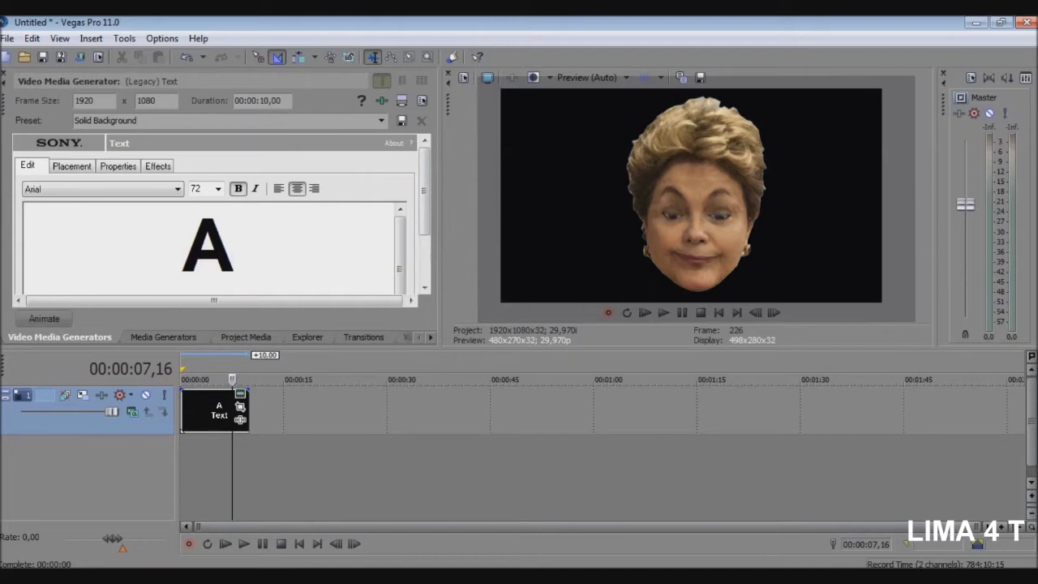
pyautogui.write('PRENDEI')
pyautogui.press('BackSpace')
pyautogui.write('NDO A')
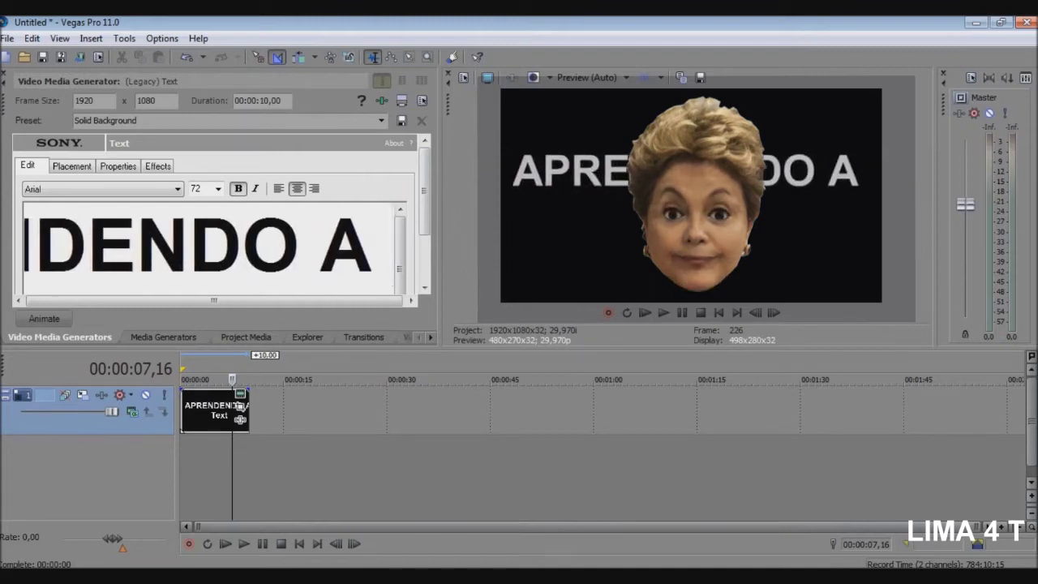
pyautogui.press('Return')
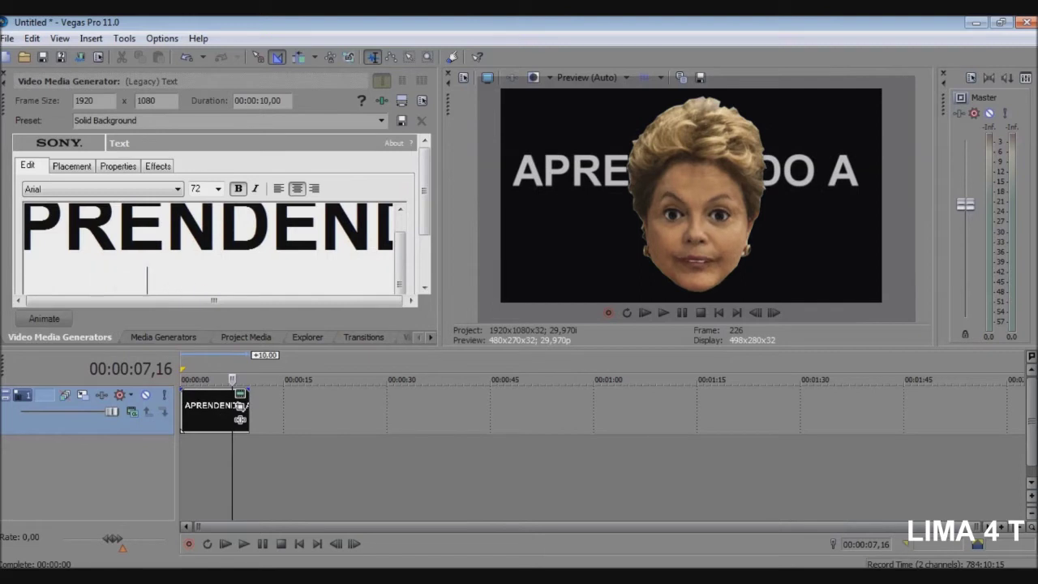
pyautogui.write('MSAR S')
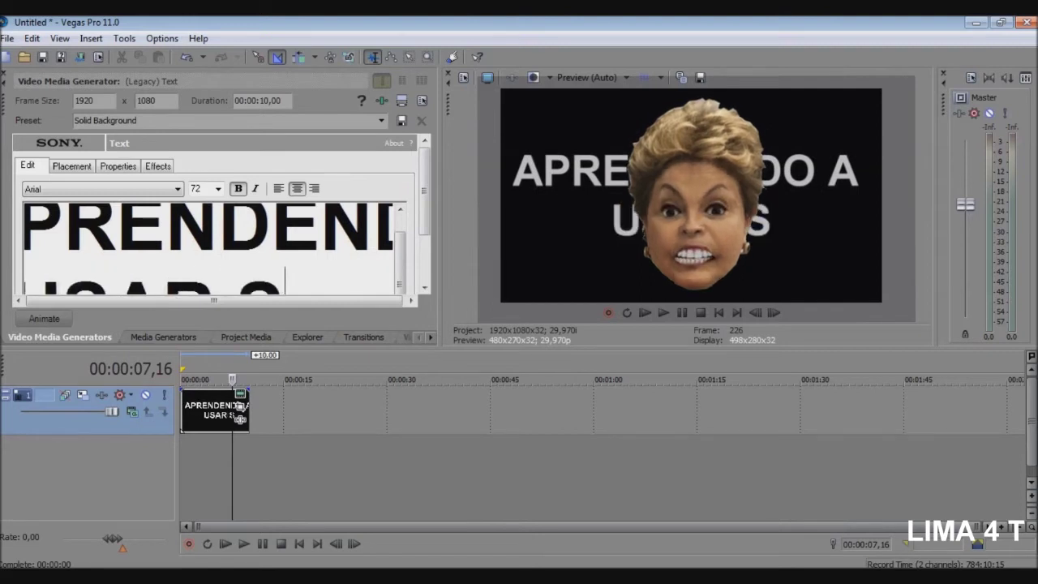
pyautogui.write('ONY VEGAS')
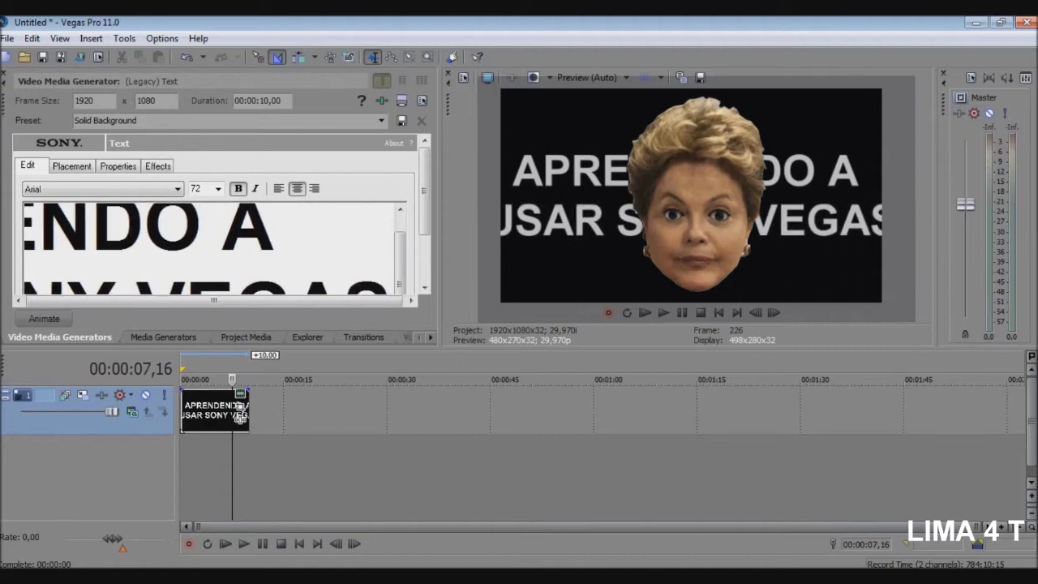
# Step: Break the title's second line so that USAR, SONY and VEGAS each stand on their own line
pyautogui.press('Up')
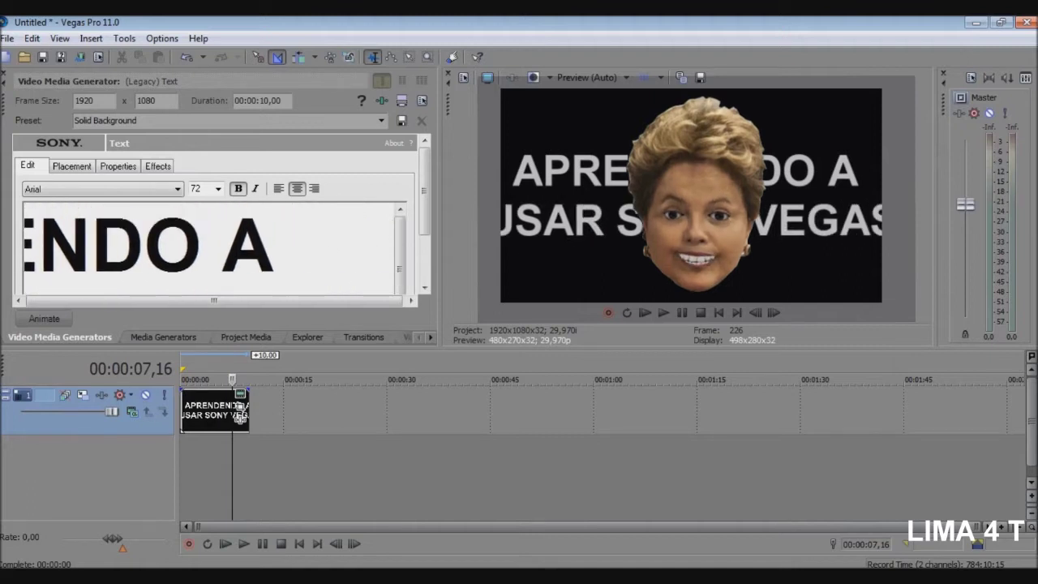
pyautogui.press('Down')
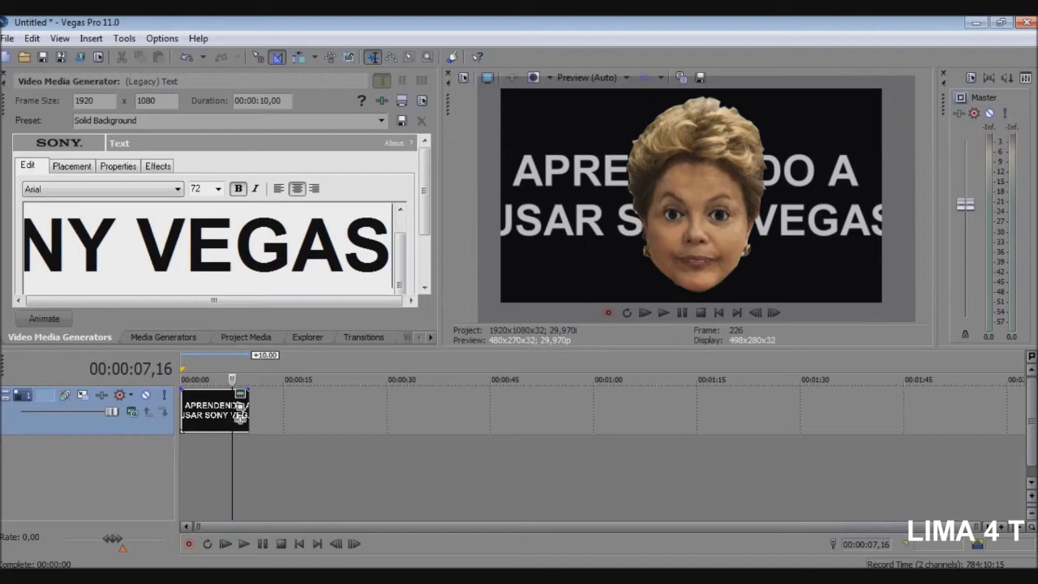
pyautogui.scroll(1, 177, 253)
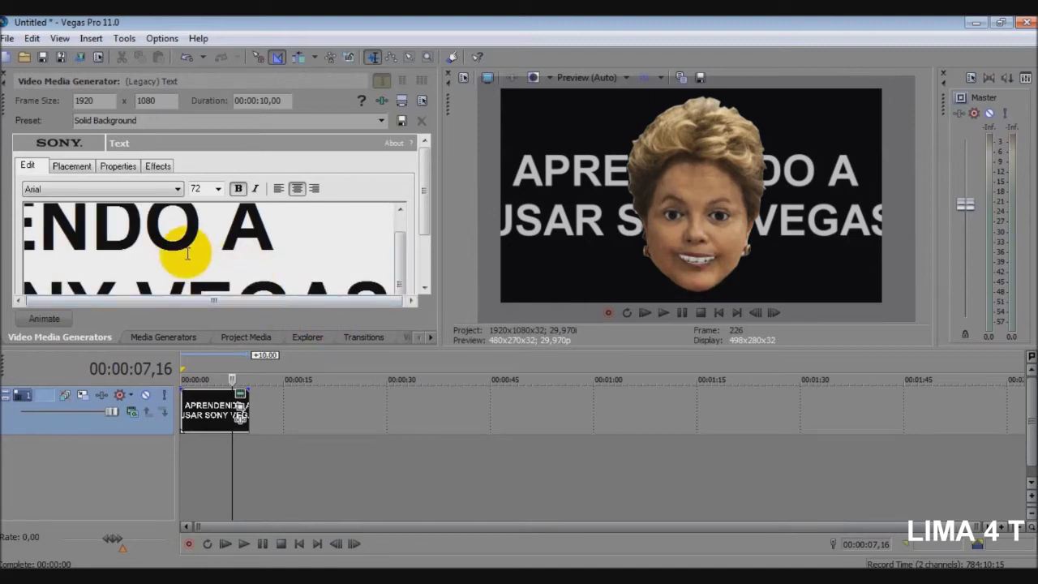
pyautogui.click(138, 276)
pyautogui.press('Return')
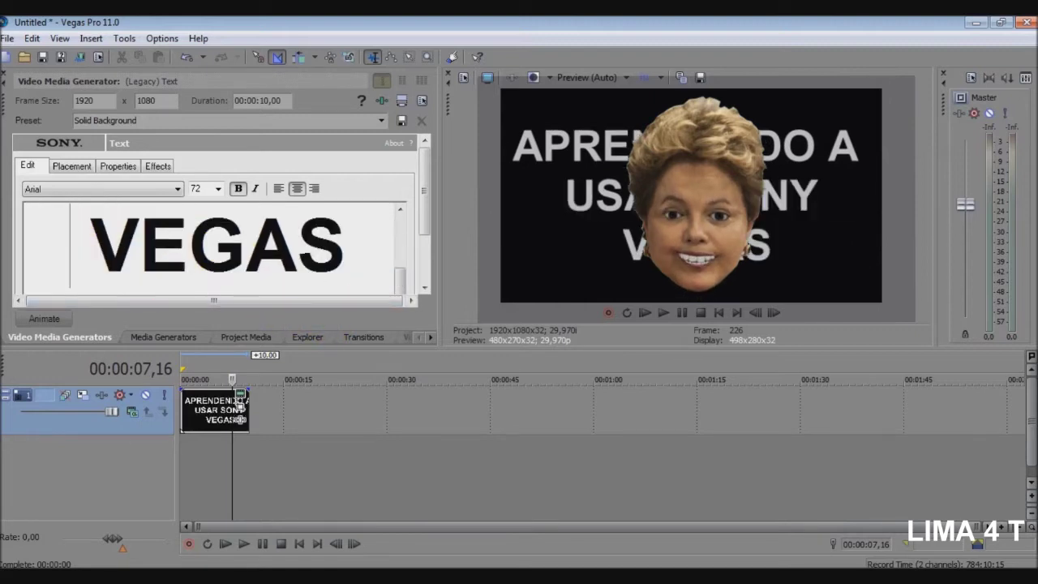
pyautogui.scroll(1, 232, 250)
pyautogui.scroll(-1, 232, 255)
pyautogui.click(244, 250)
pyautogui.press('Down')
pyautogui.click(247, 236)
pyautogui.press('Return')
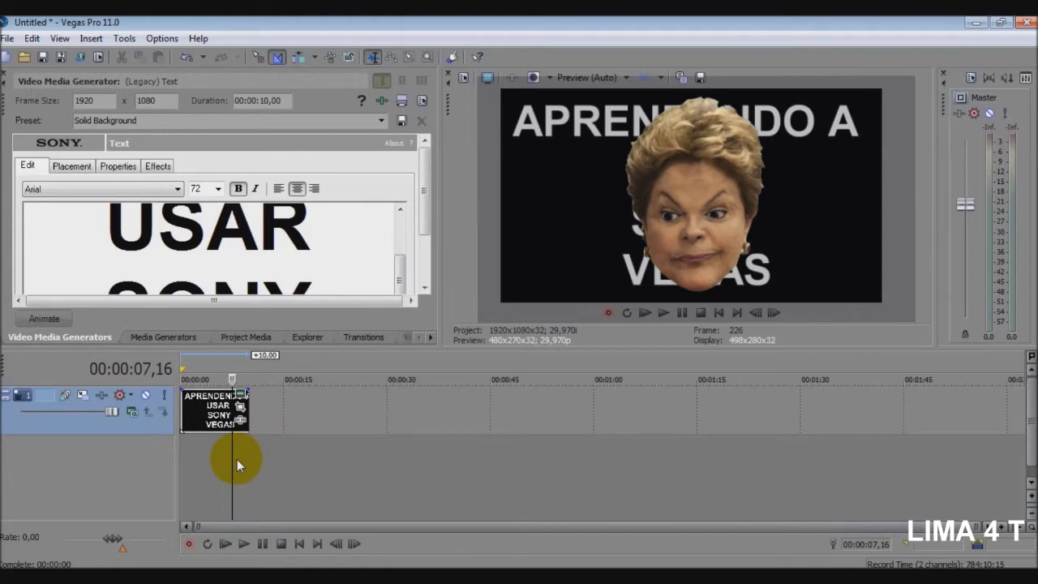
# Step: Move the playhead to the end of the title event and browse the ARQUIVOS PARA EDIÇÃO folder for media to open
pyautogui.moveTo(237, 459); pyautogui.dragTo(244, 463)
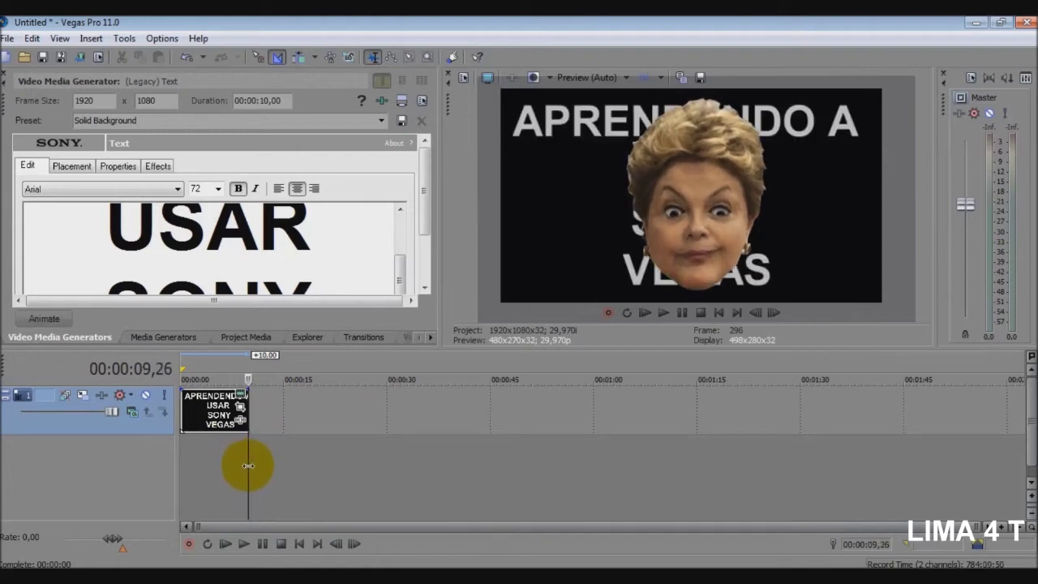
pyautogui.click(24, 56)
pyautogui.doubleClick(452, 126)
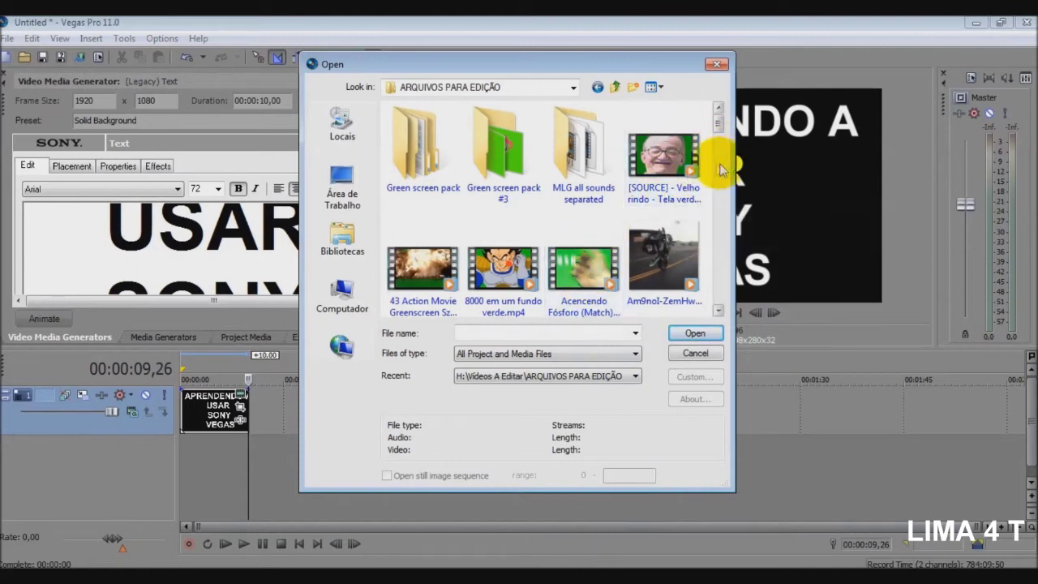
pyautogui.moveTo(718, 126); pyautogui.dragTo(668, 297)
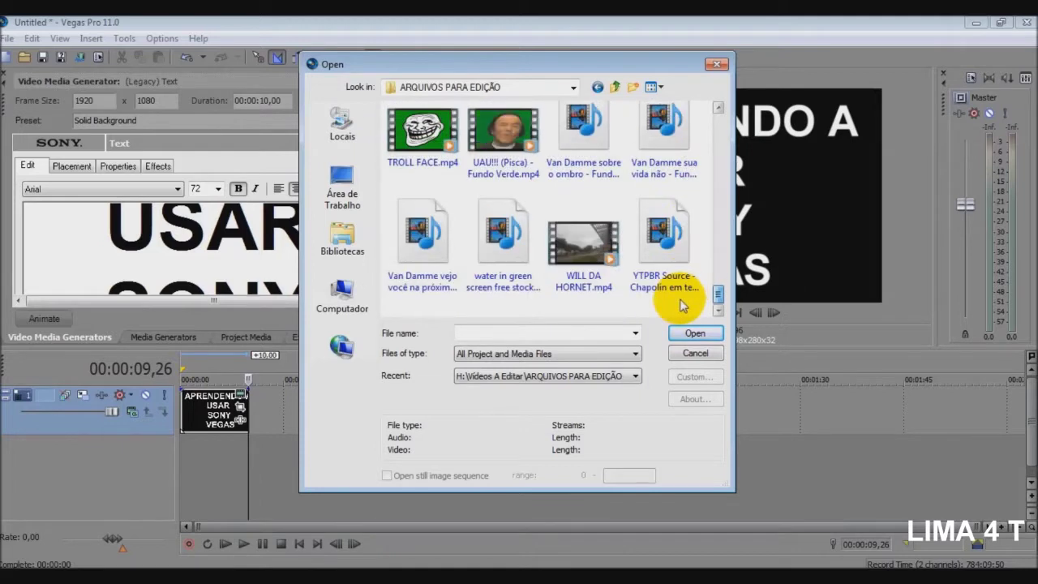
# Step: Look through the library, desktop and computer locations available for opening media files
pyautogui.click(339, 237)
pyautogui.click(345, 199)
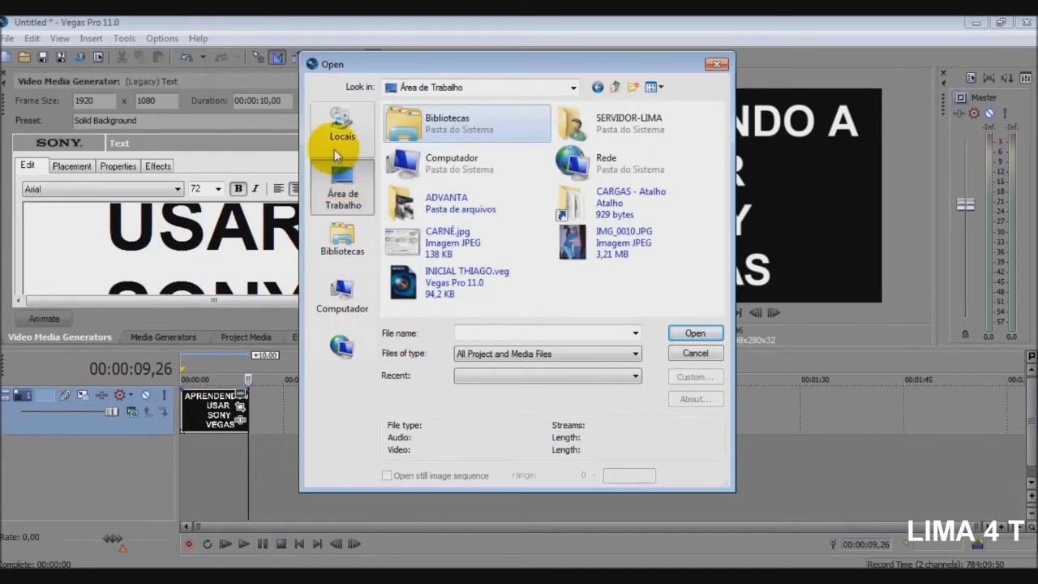
pyautogui.click(344, 292)
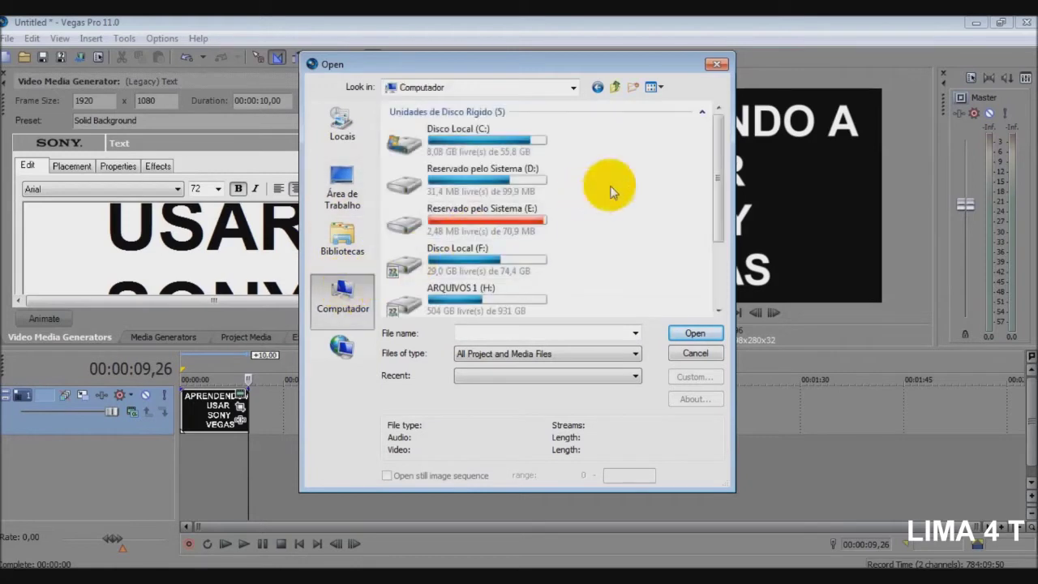
pyautogui.click(609, 89)
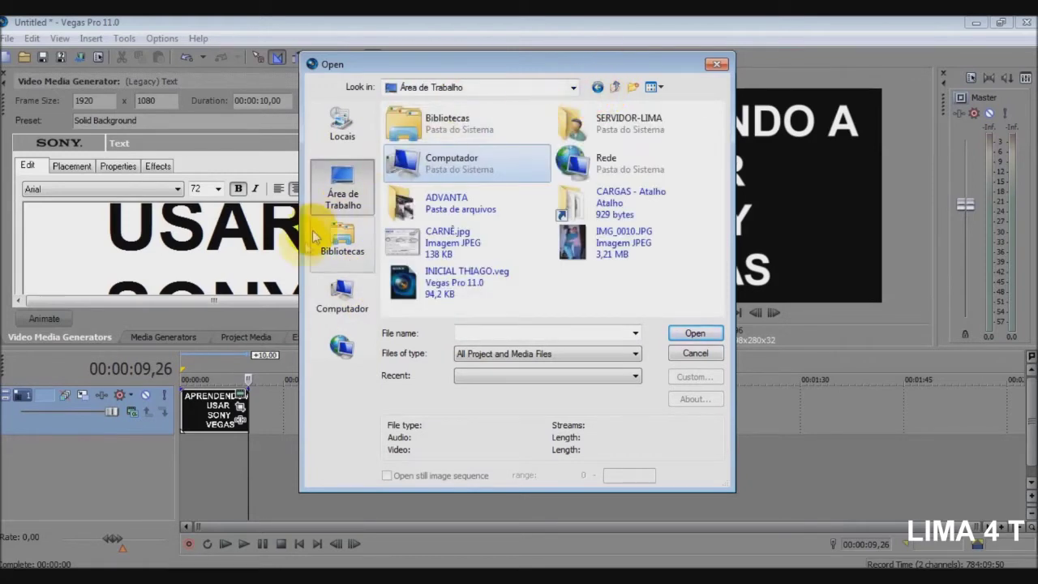
# Step: Browse to the folder Vídeos A Editar\ARQUIVOS PARA EDIÇÃO on the ARQUIVOS 1 (H:) drive
pyautogui.doubleClick(446, 162)
pyautogui.doubleClick(505, 315)
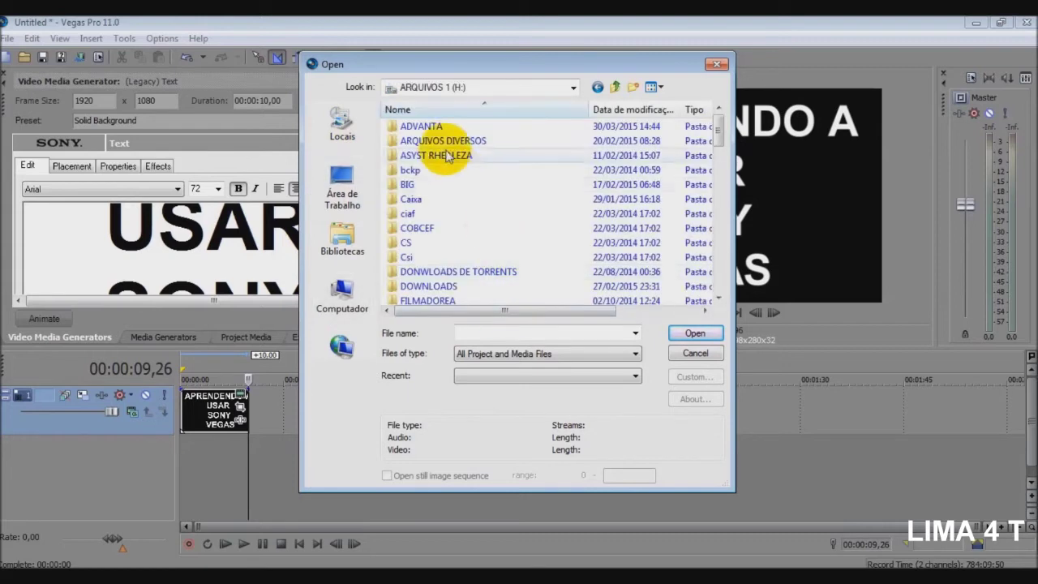
pyautogui.scroll(-8, 438, 234)
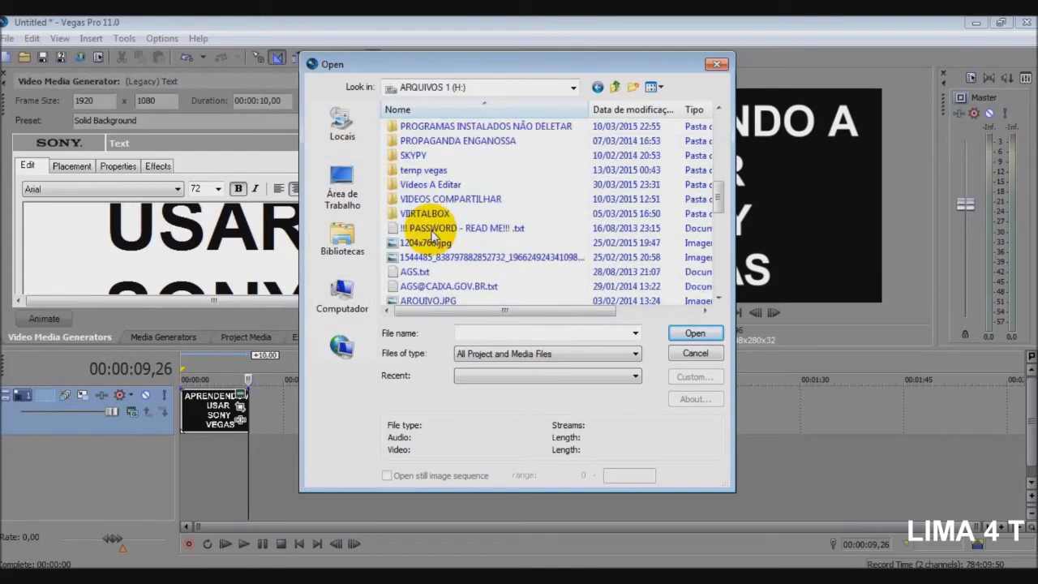
pyautogui.doubleClick(430, 185)
pyautogui.doubleClick(443, 123)
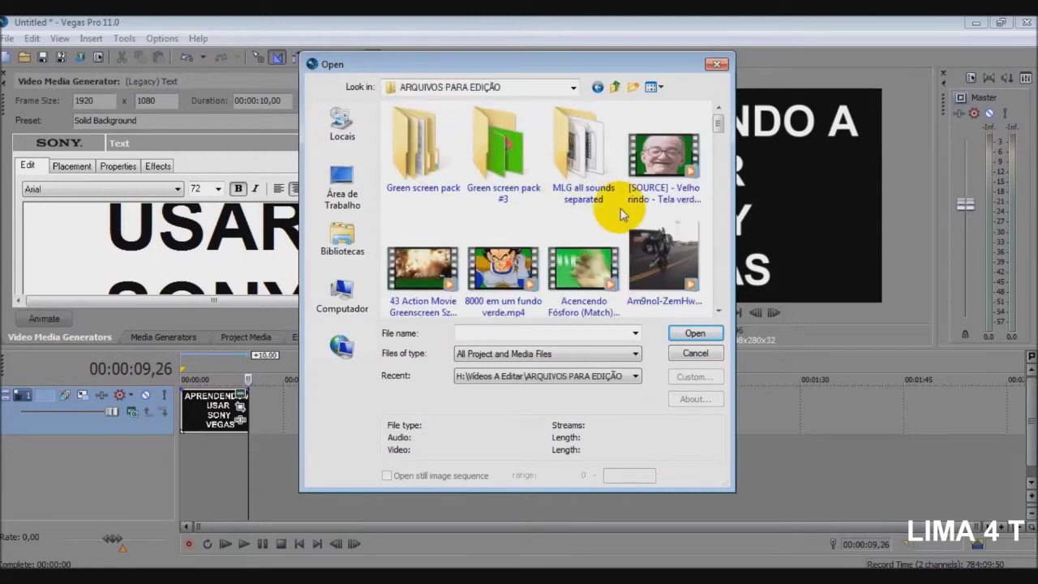
# Step: Open the video WILL DA HORNET.mp4 onto the timeline after the title event
pyautogui.scroll(-10, 567, 203)
pyautogui.scroll(-1, 621, 213)
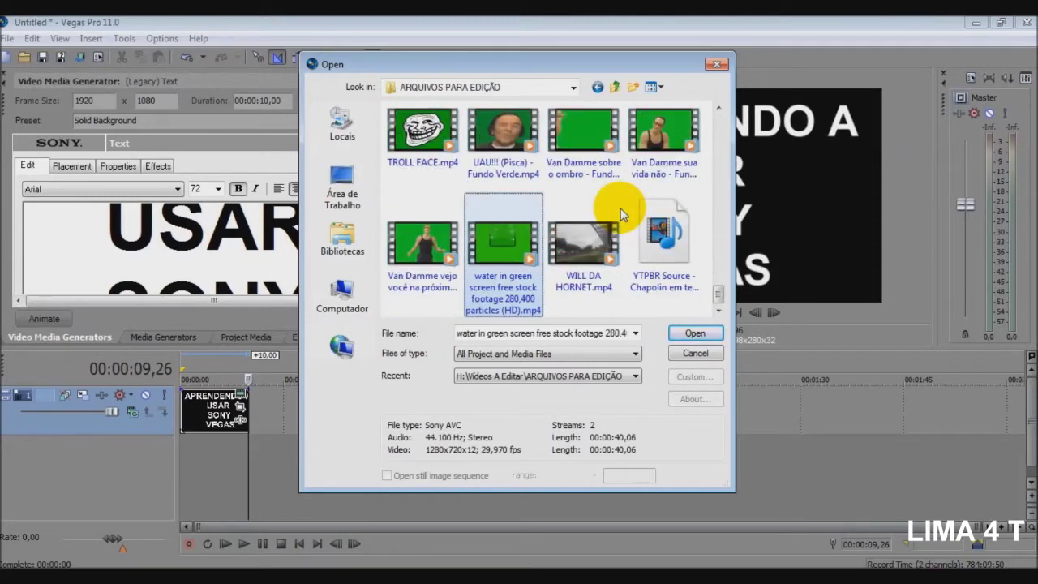
pyautogui.click(603, 246)
pyautogui.doubleClick(598, 243)
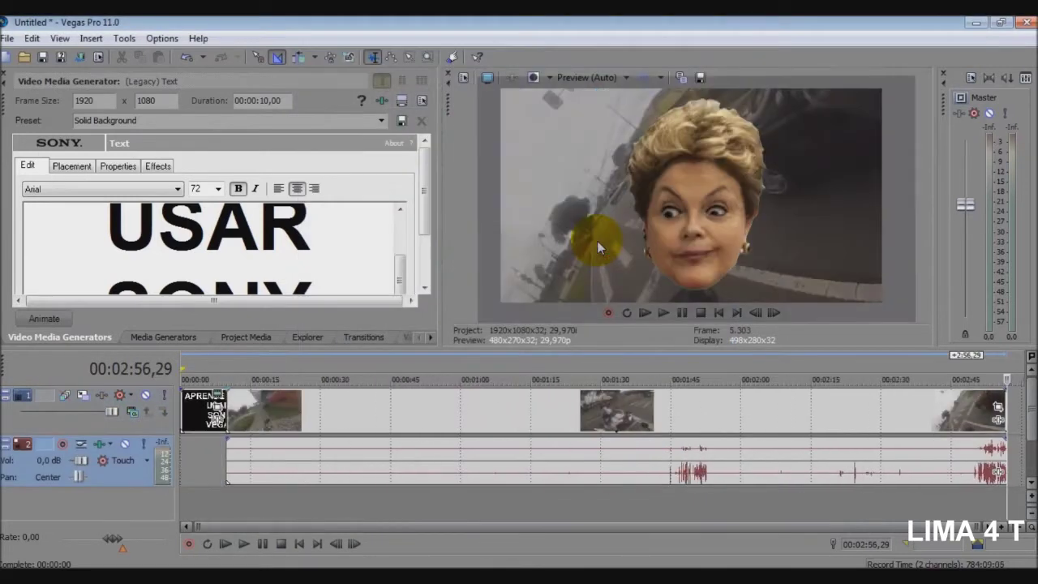
# Step: Examine the imported clip's picture and audio waveform at various points along the timeline
pyautogui.click(274, 427)
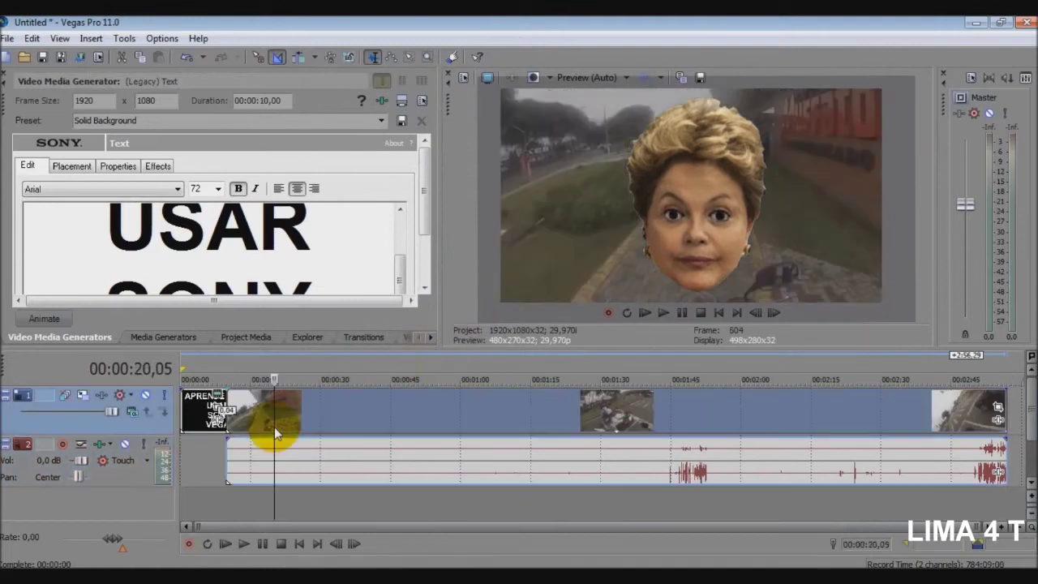
pyautogui.click(263, 454)
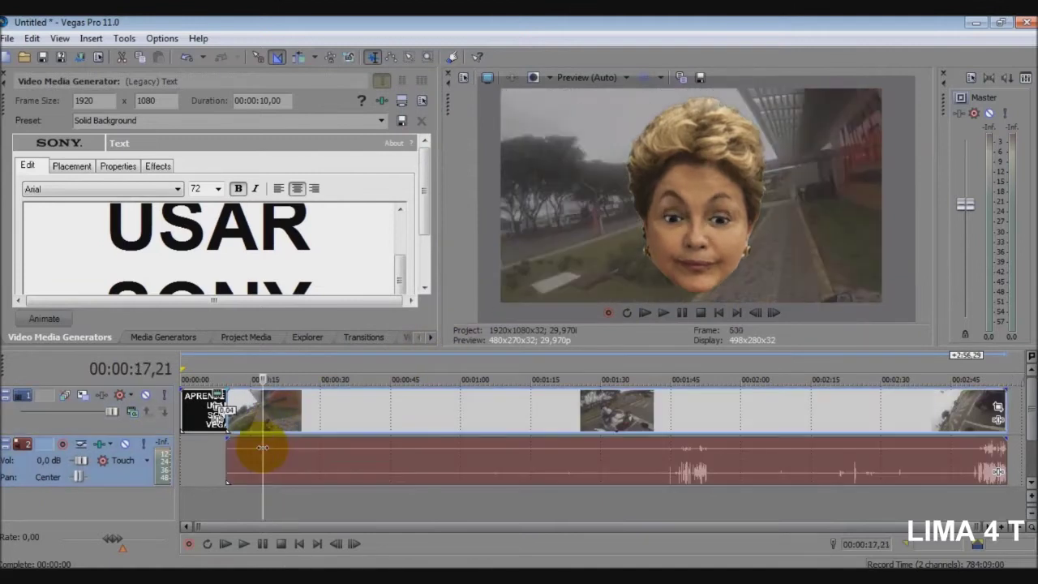
pyautogui.click(288, 454)
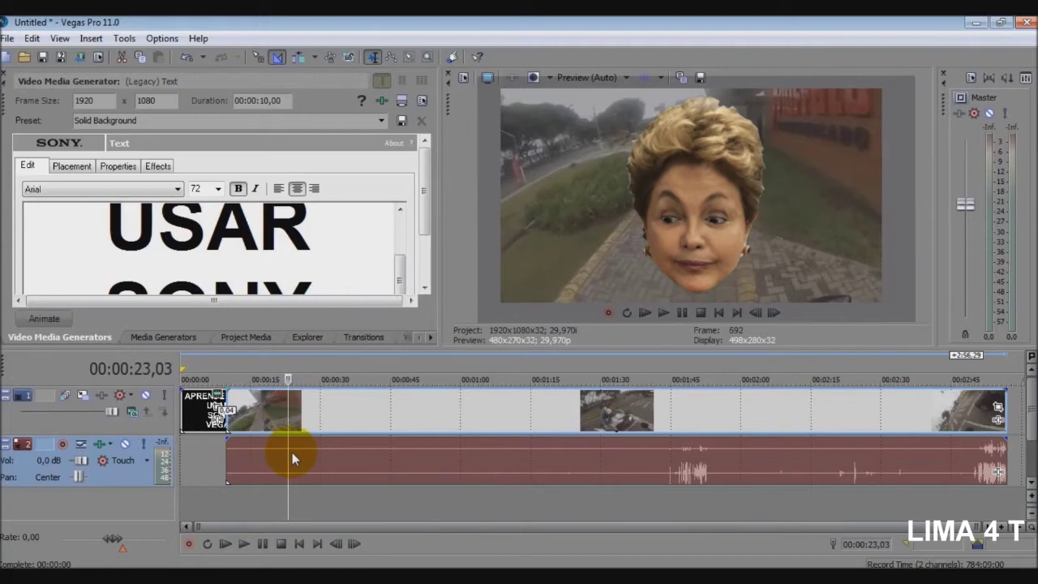
pyautogui.click(379, 457)
pyautogui.click(645, 459)
pyautogui.click(681, 459)
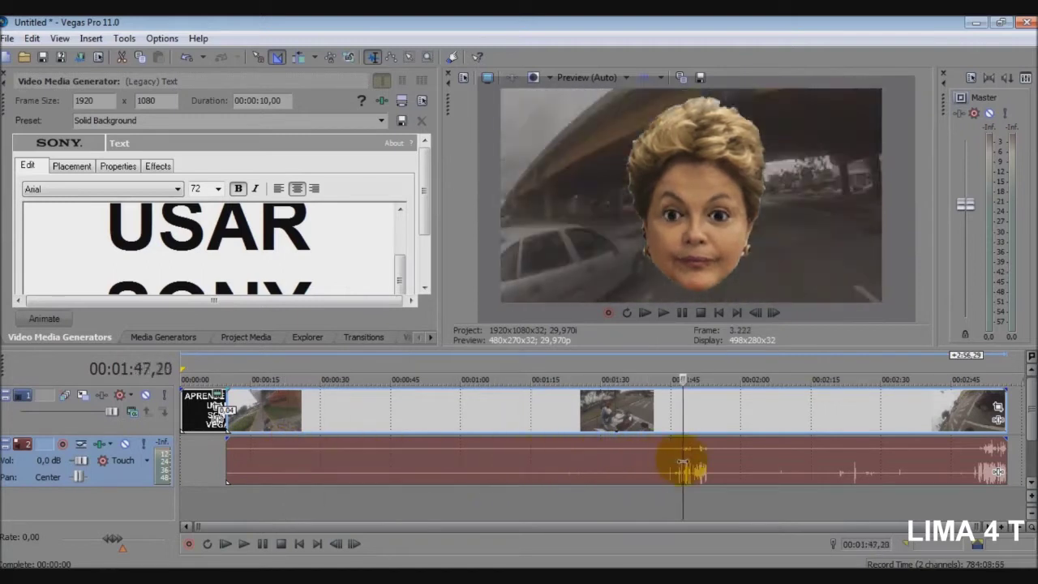
pyautogui.click(514, 462)
pyautogui.click(542, 477)
pyautogui.click(581, 479)
pyautogui.click(648, 482)
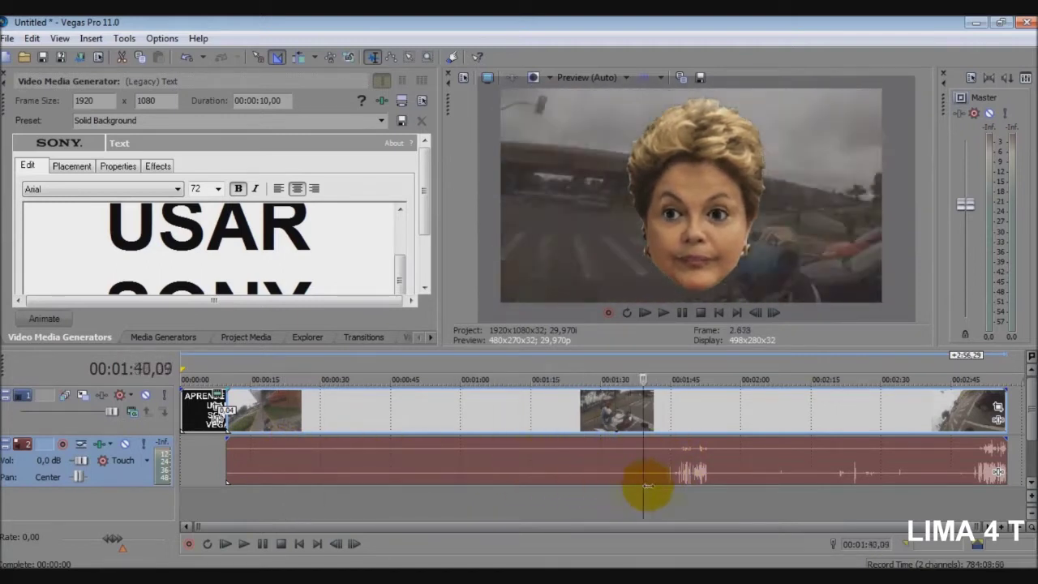
pyautogui.click(768, 485)
pyautogui.click(907, 479)
pyautogui.click(919, 481)
pyautogui.click(445, 446)
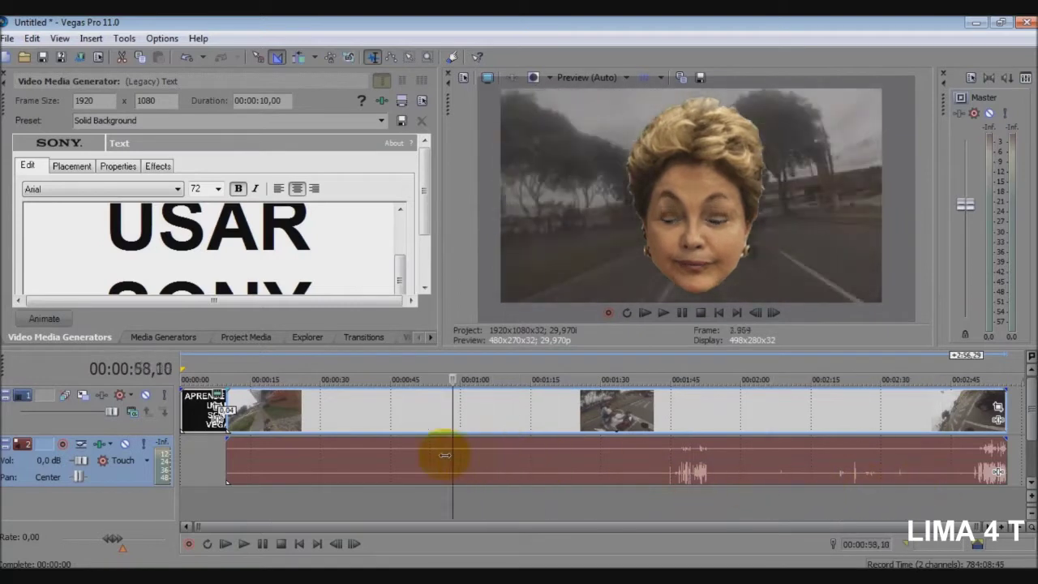
pyautogui.click(320, 447)
pyautogui.click(254, 458)
pyautogui.click(489, 473)
pyautogui.click(678, 478)
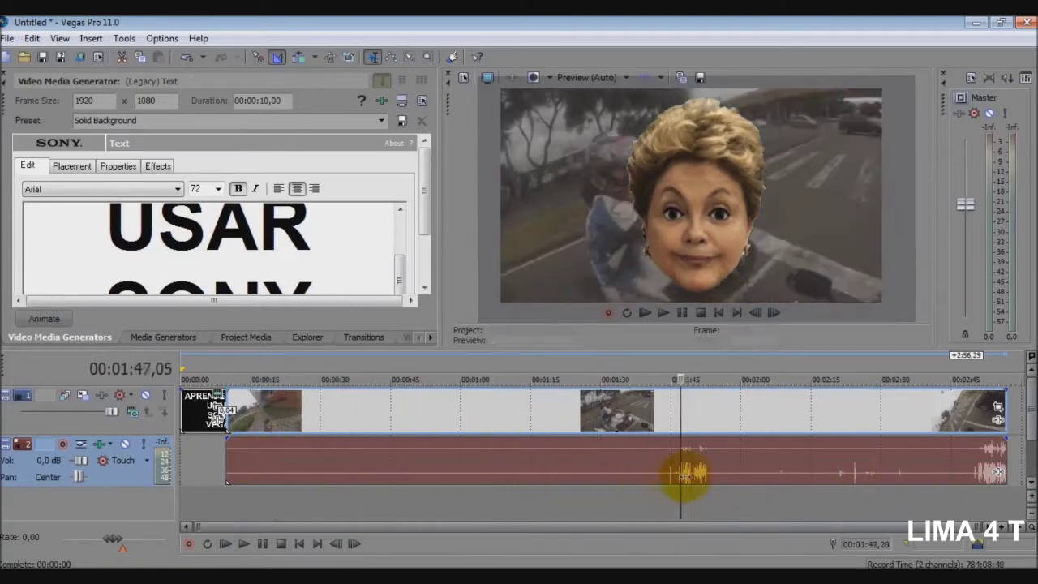
# Step: Split the imported video clip together with its audio at 00:01:41,09 on the timeline
pyautogui.click(528, 482)
pyautogui.click(451, 480)
pyautogui.click(730, 503)
pyautogui.click(841, 514)
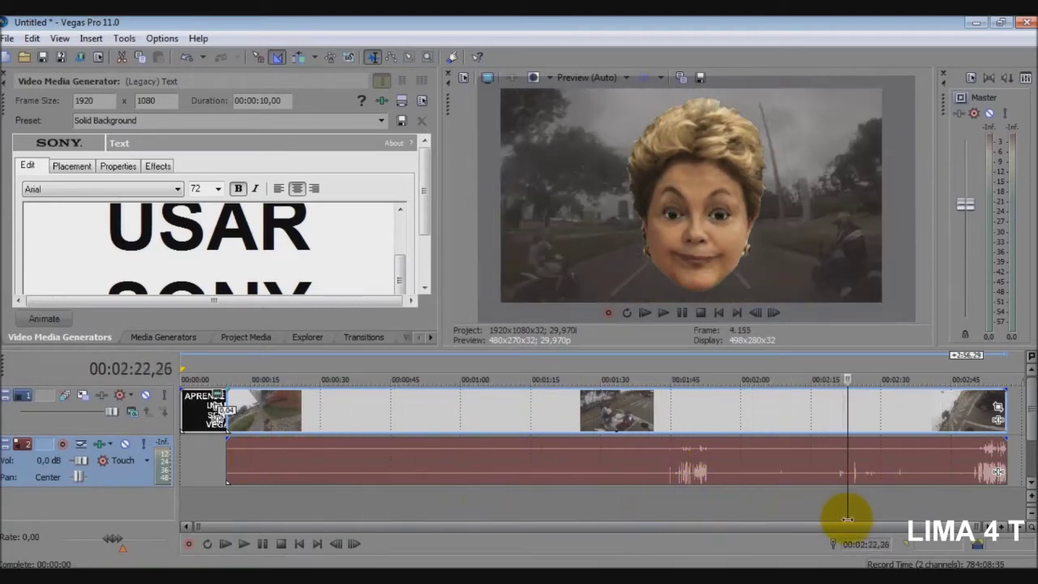
pyautogui.click(598, 506)
pyautogui.click(449, 503)
pyautogui.moveTo(448, 503); pyautogui.dragTo(649, 519)
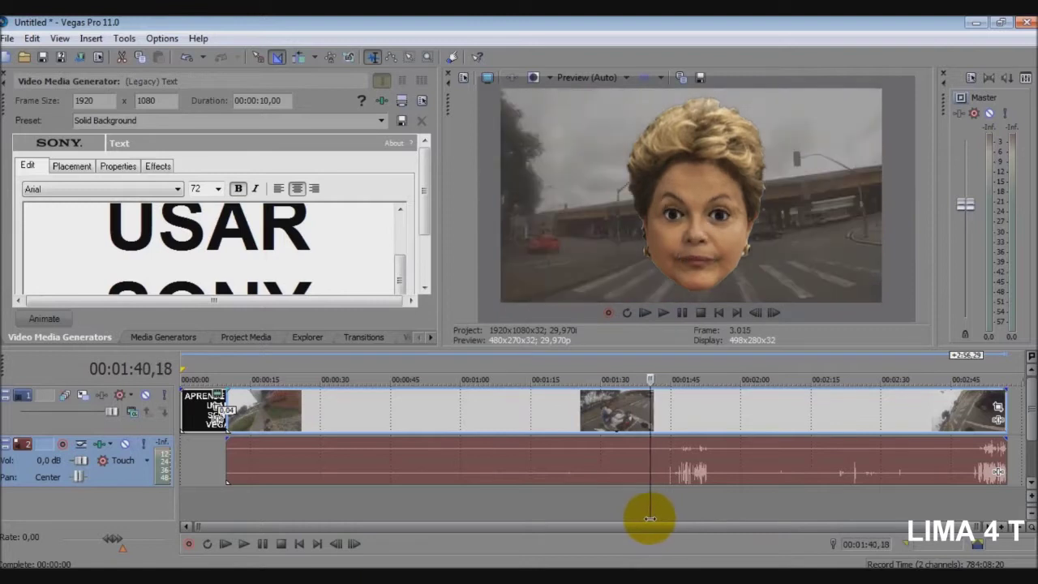
pyautogui.click(774, 315)
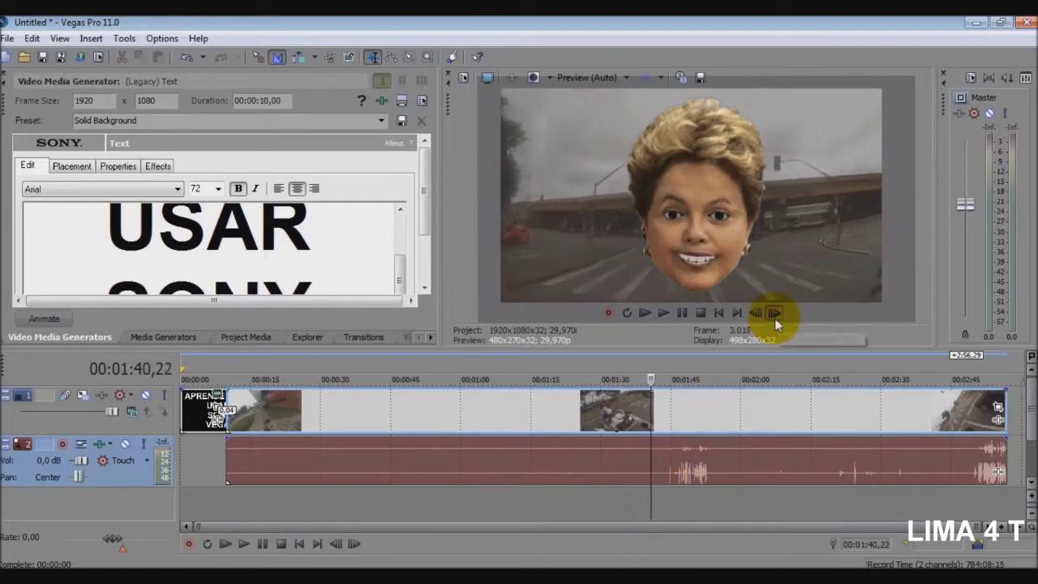
pyautogui.click(775, 315)
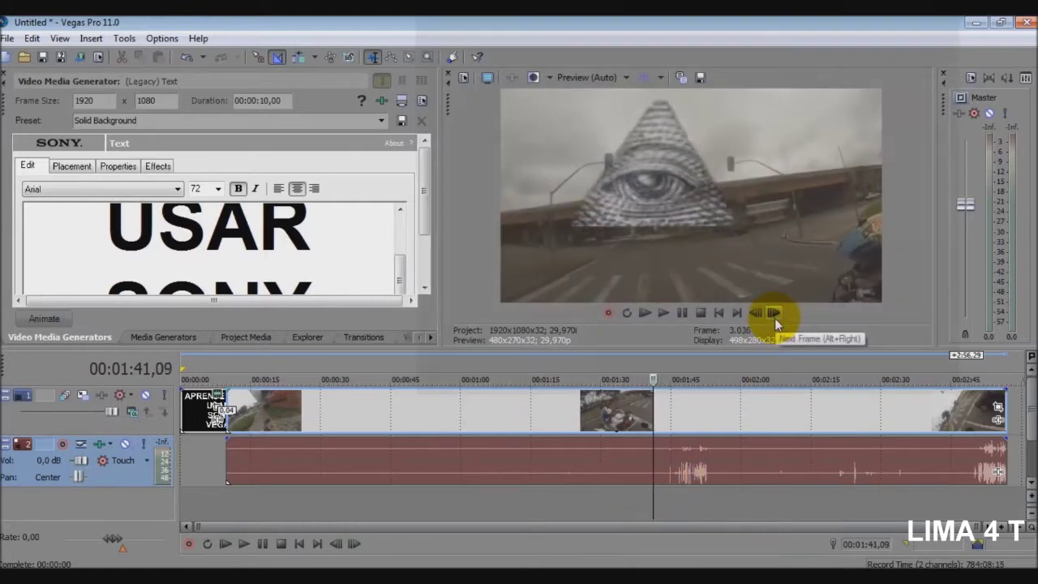
pyautogui.press('s')
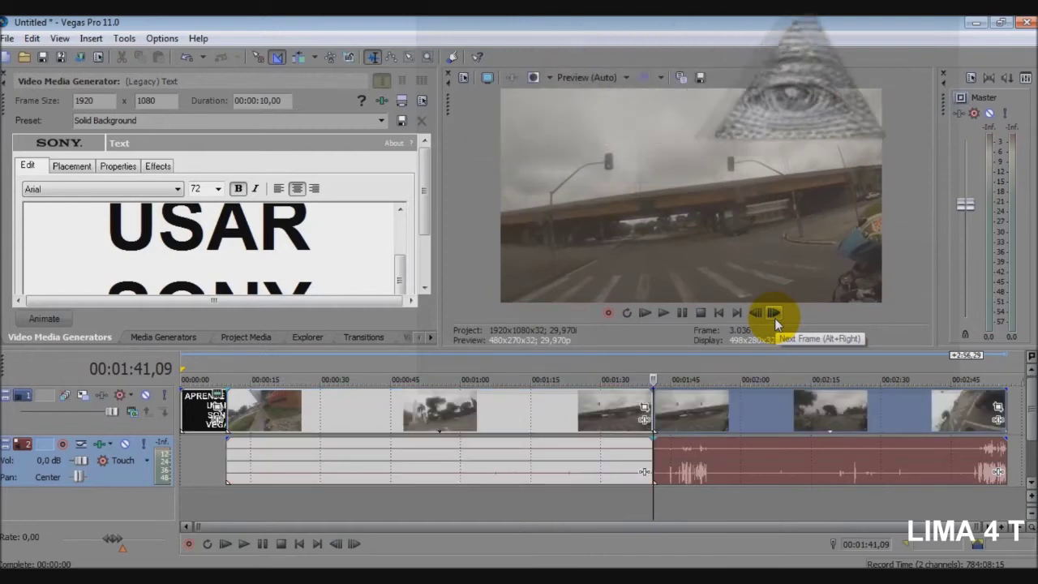
# Step: Delete the clip section before the split and move the remaining video back to the end of the opening title, overlapping it slightly
pyautogui.click(335, 409)
pyautogui.press('Delete')
pyautogui.moveTo(665, 412); pyautogui.dragTo(281, 410)
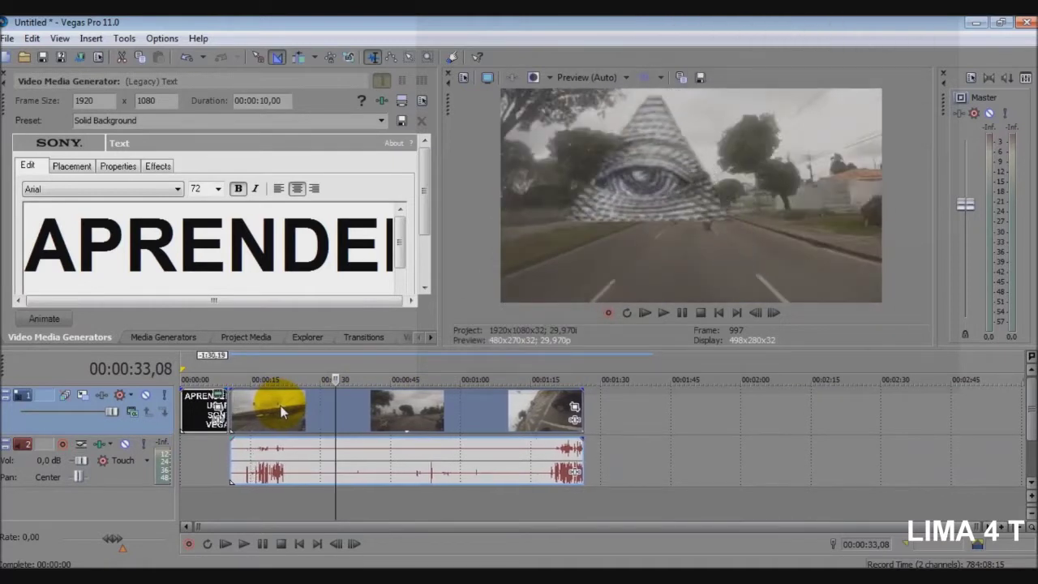
pyautogui.scroll(5, 260, 412)
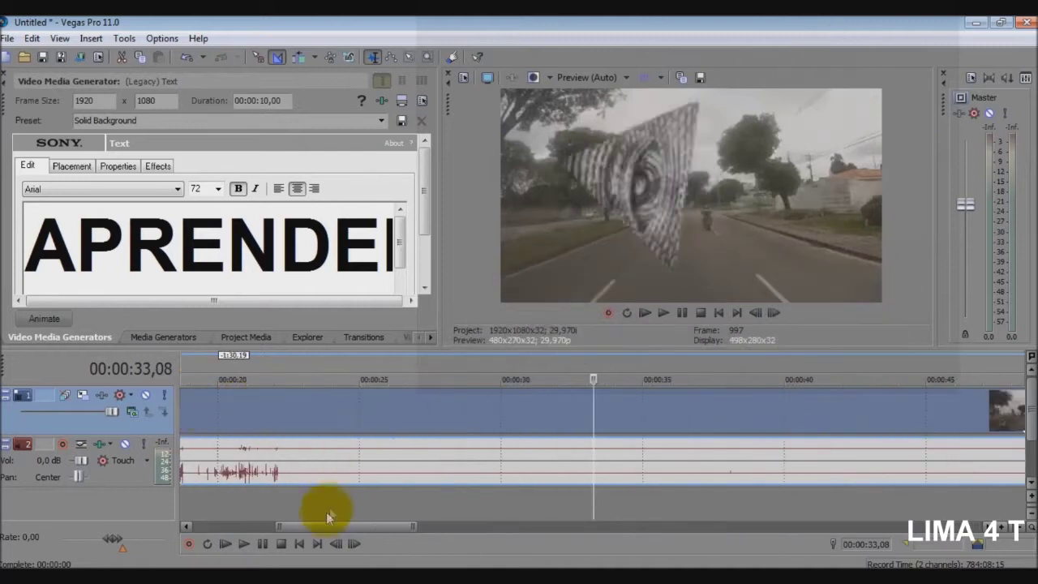
pyautogui.moveTo(342, 528); pyautogui.dragTo(237, 534)
pyautogui.moveTo(542, 412); pyautogui.dragTo(518, 403)
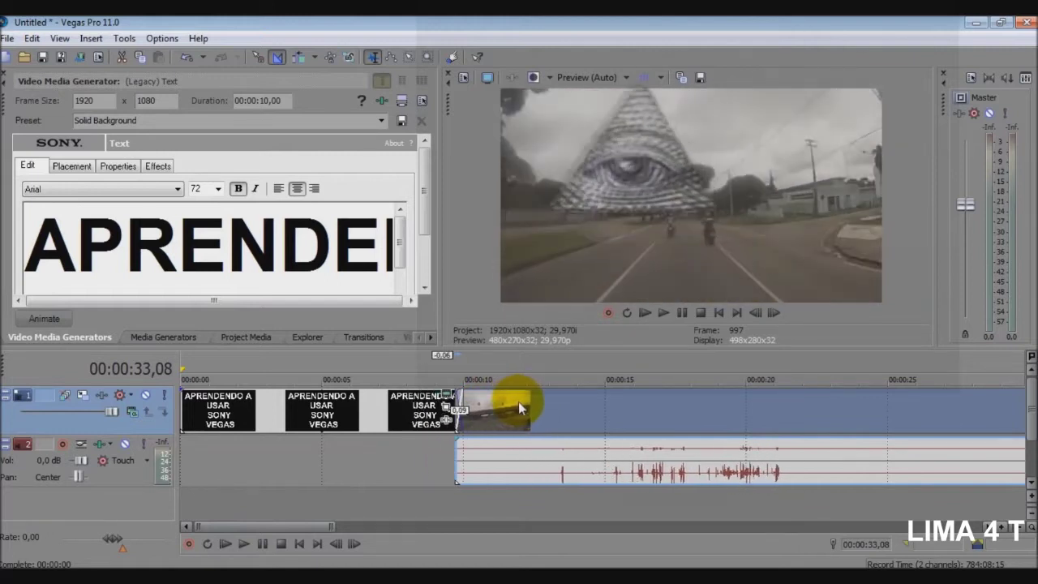
# Step: Play the timeline from the end of the title into the clip to review the transition
pyautogui.click(411, 422)
pyautogui.press('space')
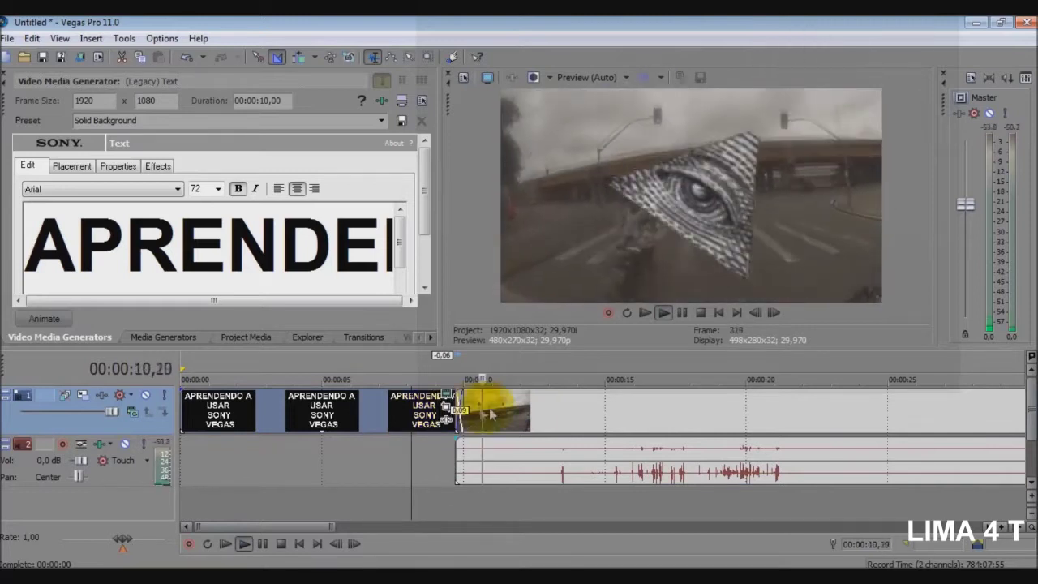
pyautogui.click(596, 406)
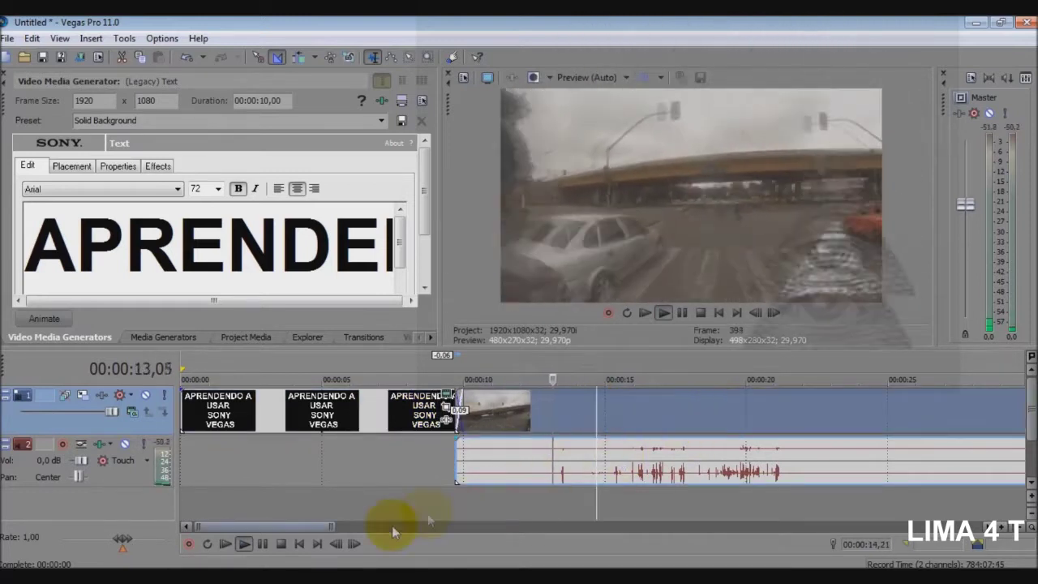
pyautogui.moveTo(278, 529); pyautogui.dragTo(390, 537)
pyautogui.scroll(-3, 410, 478)
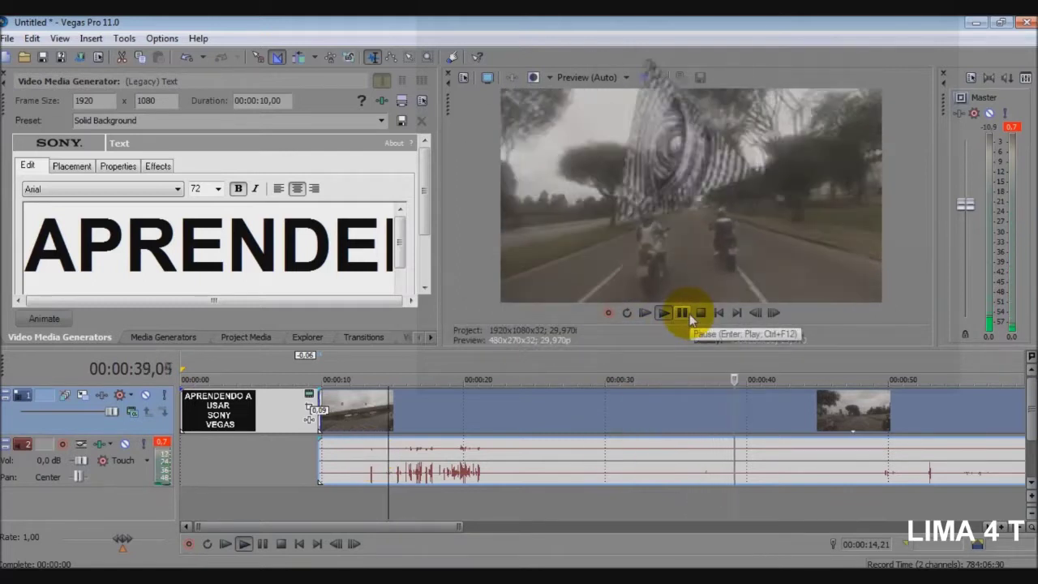
# Step: Insert a new video track and place a Default Text event from (Legacy) Text on it at 00:00:31,16
pyautogui.moveTo(736, 508); pyautogui.dragTo(627, 516)
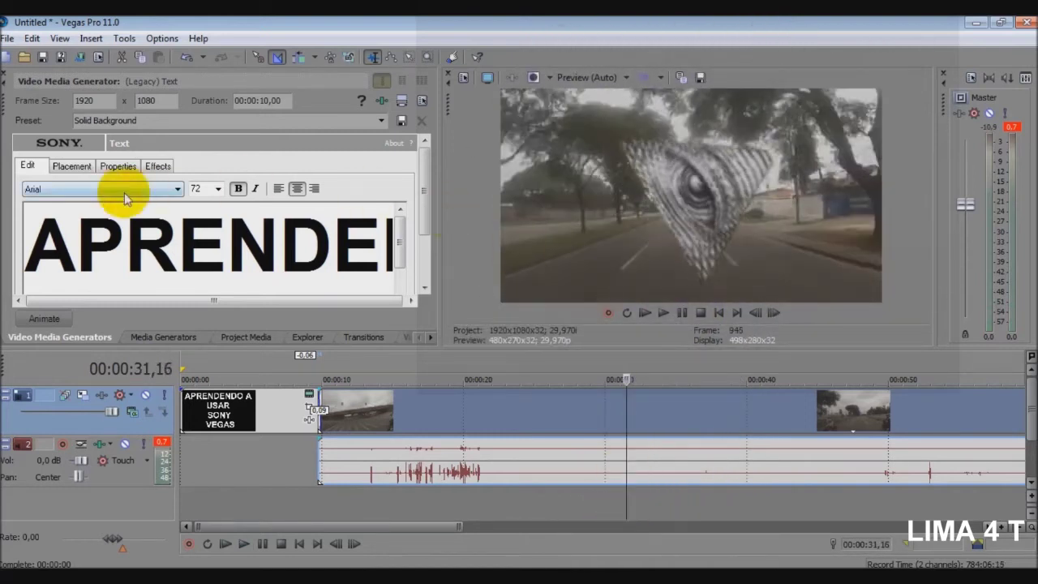
pyautogui.click(159, 330)
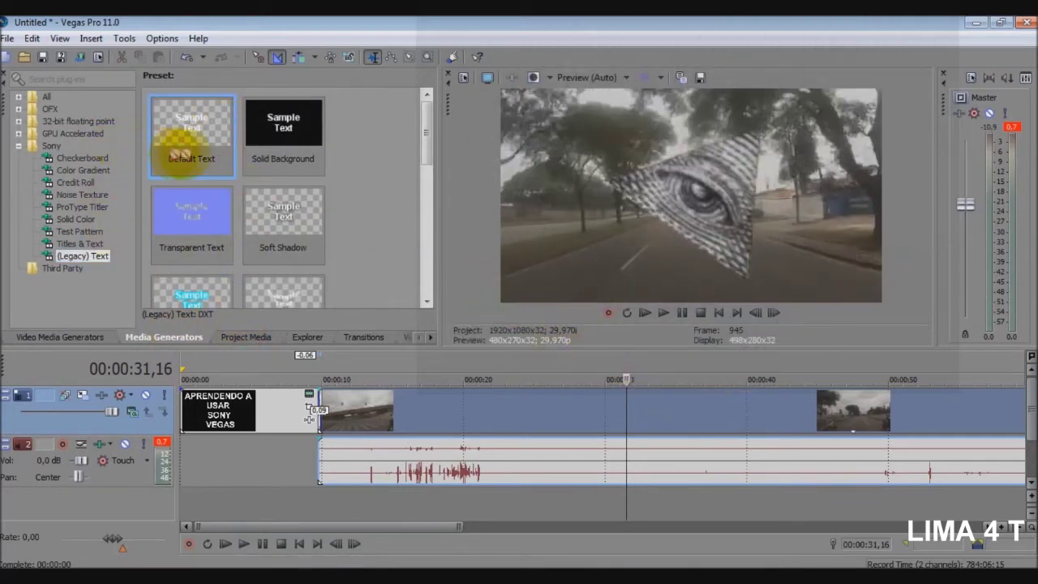
pyautogui.rightClick(88, 498)
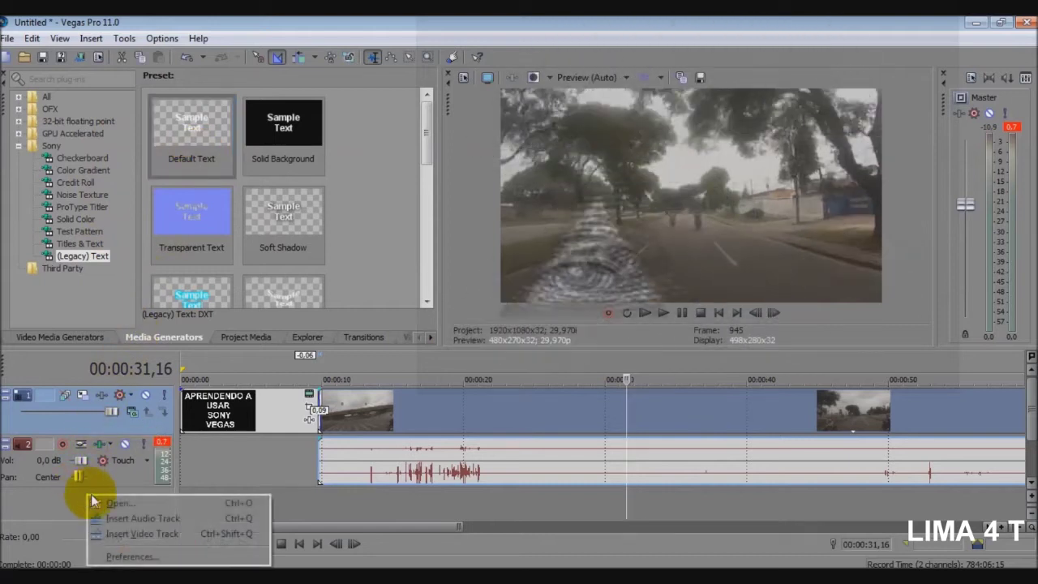
pyautogui.click(184, 536)
pyautogui.moveTo(197, 113); pyautogui.dragTo(634, 422)
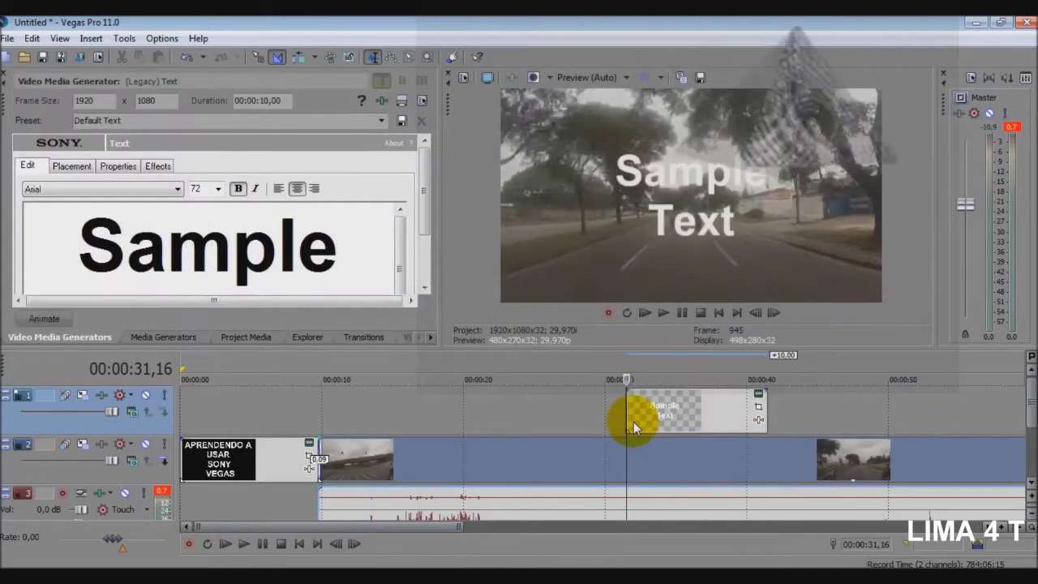
# Step: Replace the new event's sample text with "ANDANDO ENTRE AMIGOS"
pyautogui.doubleClick(65, 257)
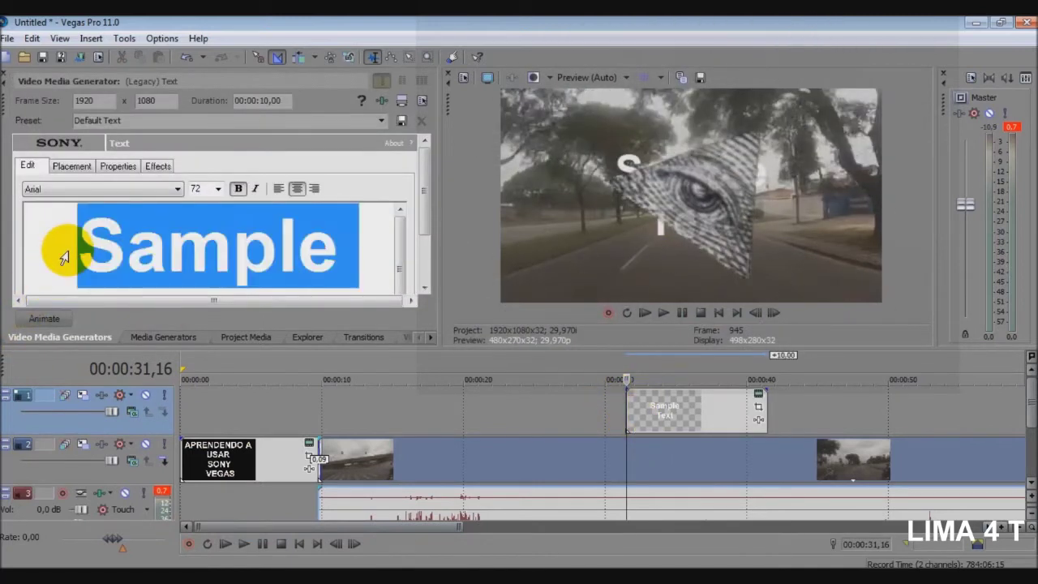
pyautogui.press('Delete')
pyautogui.press('Delete')
pyautogui.press('Delete')
pyautogui.press('Delete')
pyautogui.press('Delete')
pyautogui.press('Delete')
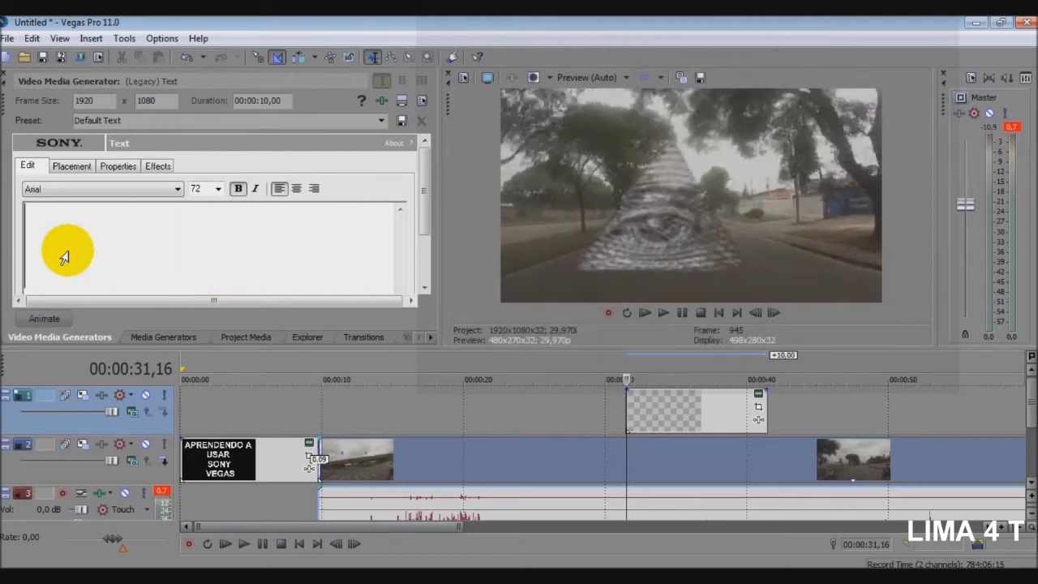
pyautogui.write('ANDO')
pyautogui.press('BackSpace')
pyautogui.write('ANDO')
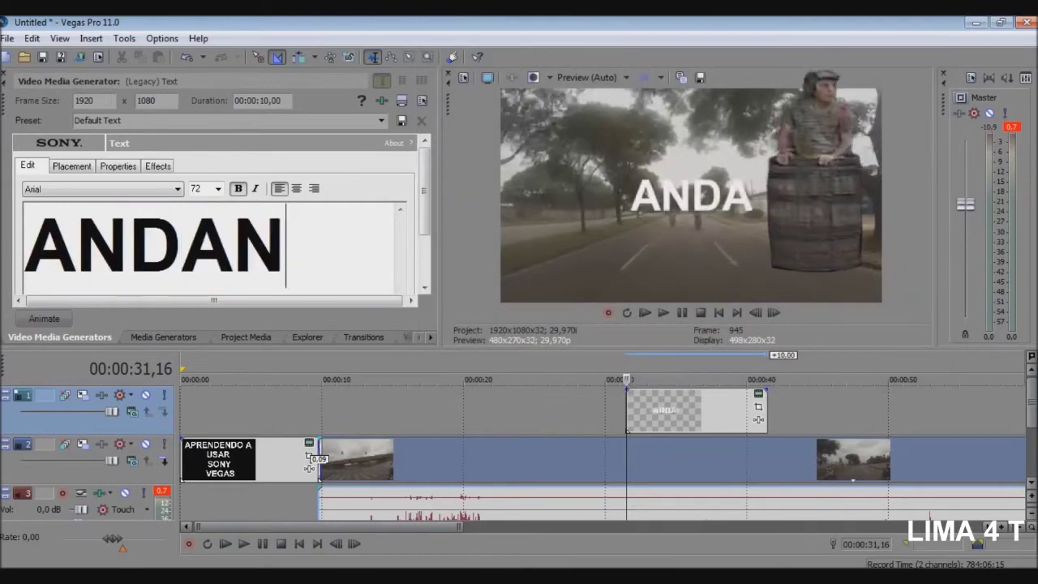
pyautogui.press('BackSpace')
pyautogui.press('BackSpace')
pyautogui.press('BackSpace')
pyautogui.press('BackSpace')
pyautogui.press('BackSpace')
pyautogui.press('BackSpace')
pyautogui.press('BackSpace')
pyautogui.write('AND')
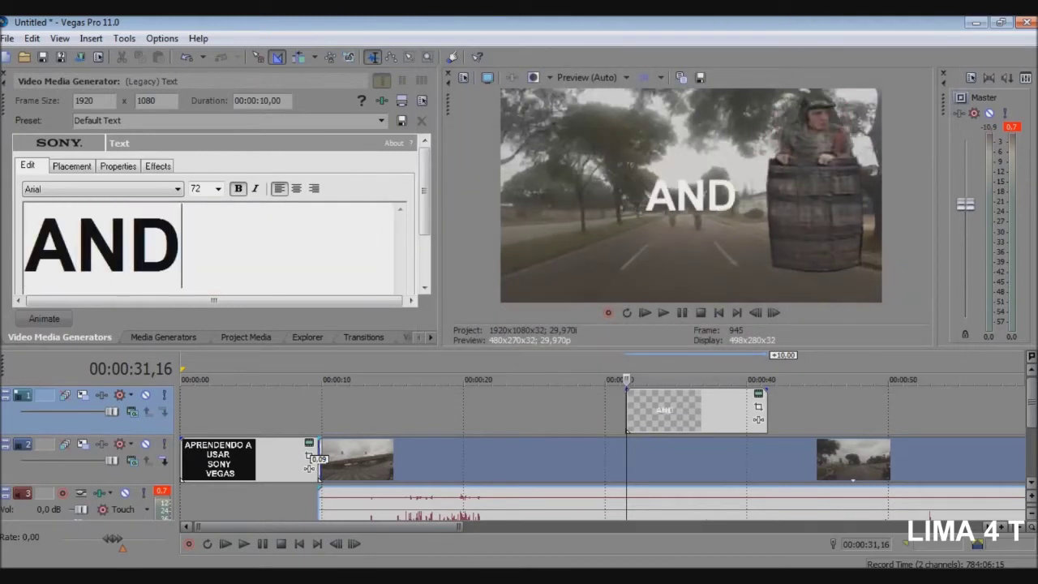
pyautogui.write('ANDO ENTRE')
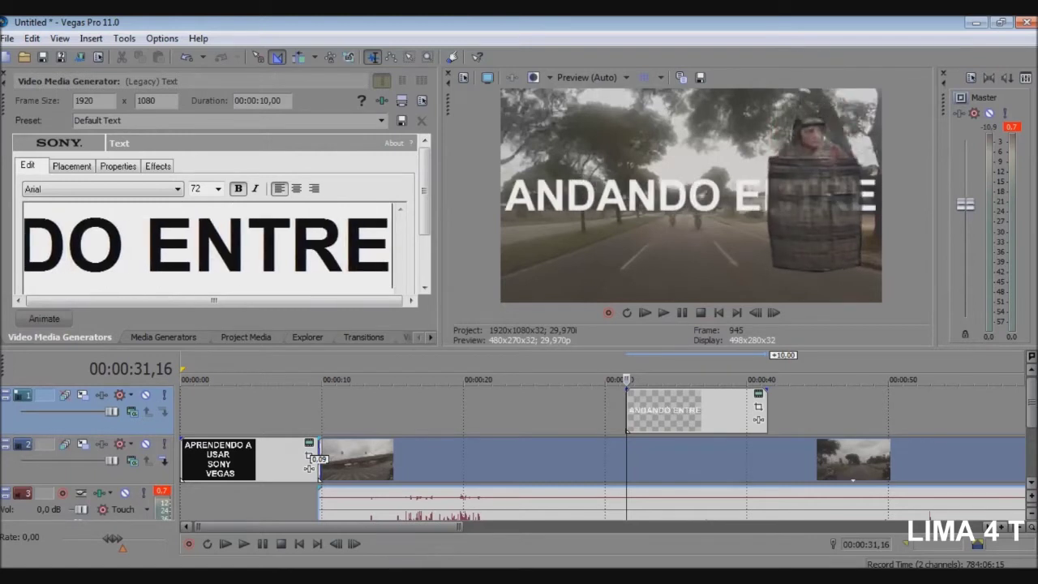
pyautogui.write(' AMIO')
pyautogui.press('BackSpace')
pyautogui.press('BackSpace')
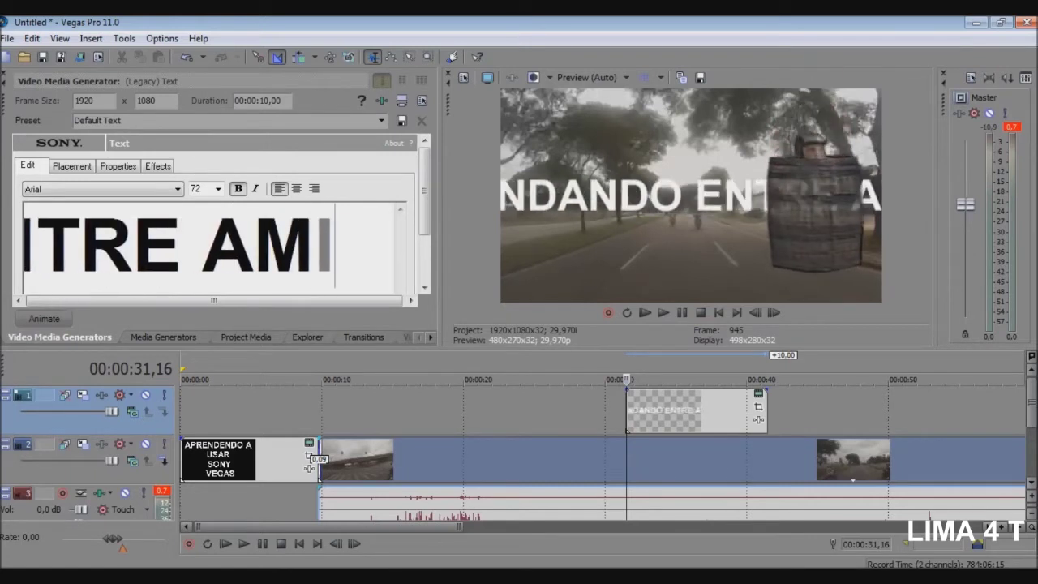
pyautogui.write('IGOS')
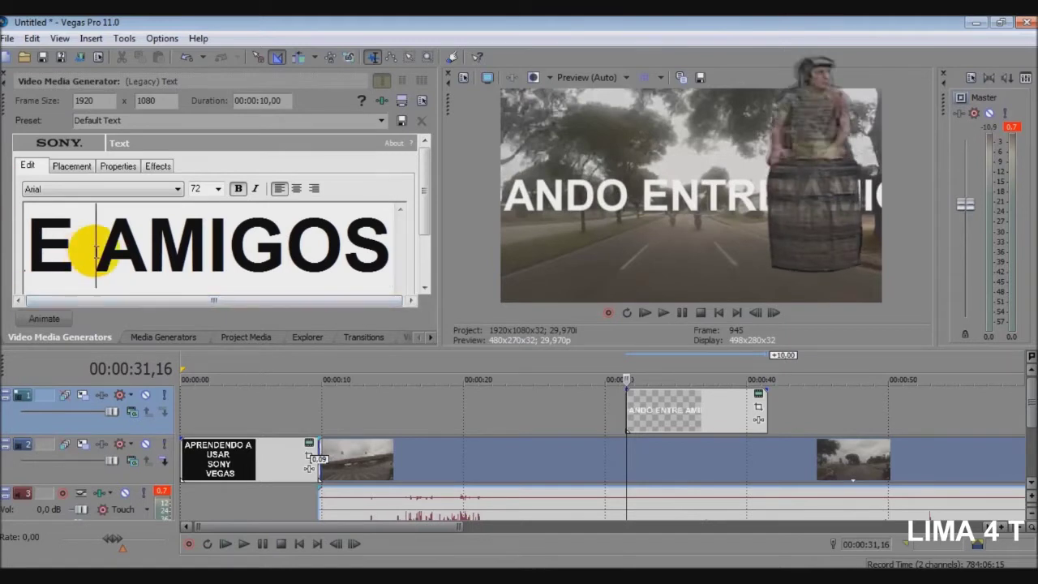
# Step: Break the overlay text into three lines: ANDANDO, ENTRE and AMIGOS
pyautogui.press('Return')
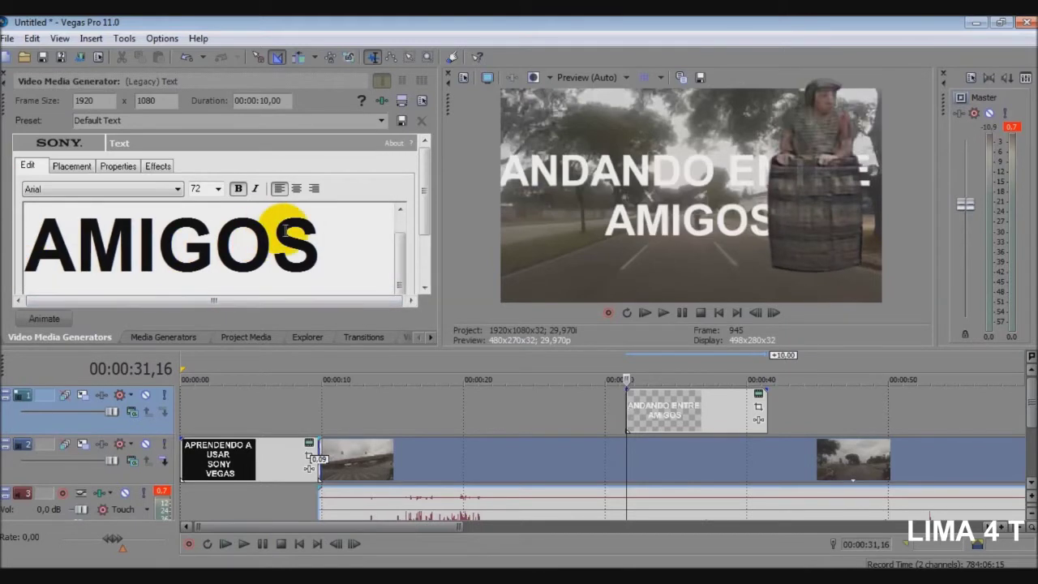
pyautogui.scroll(1, 287, 230)
pyautogui.scroll(1, 346, 240)
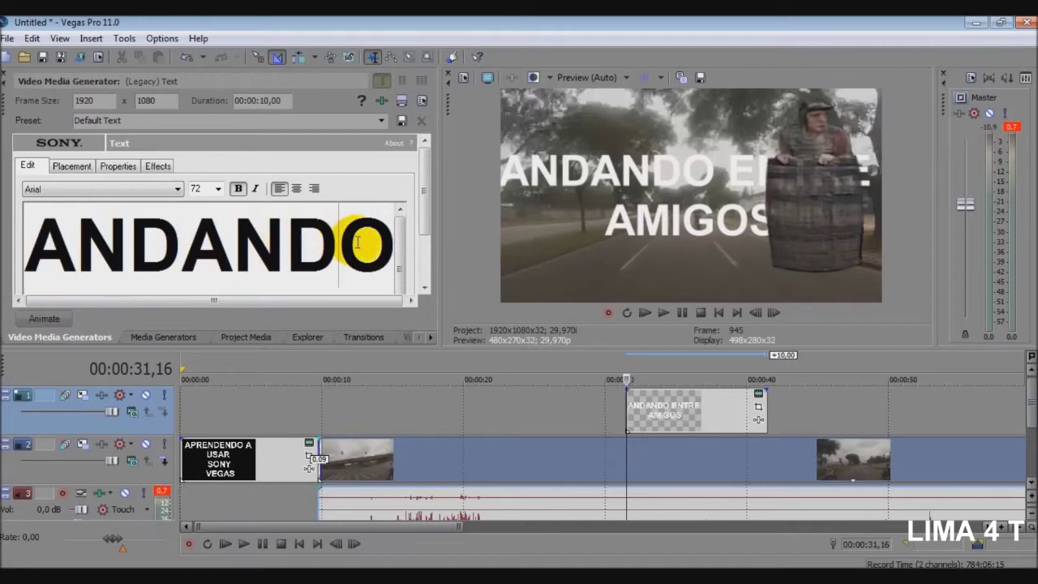
pyautogui.press('Right')
pyautogui.press('Right')
pyautogui.press('Right')
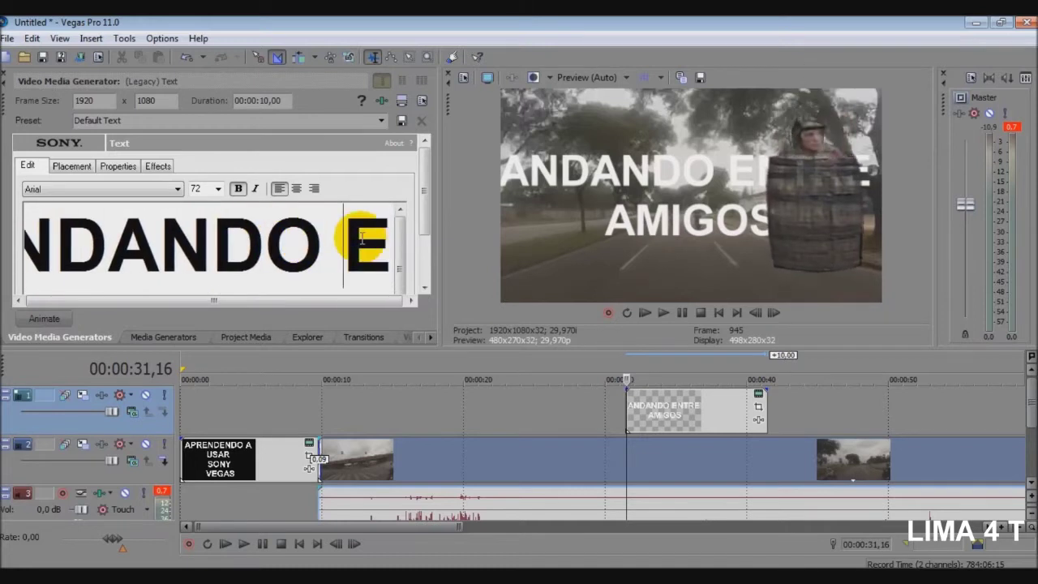
pyautogui.press('Return')
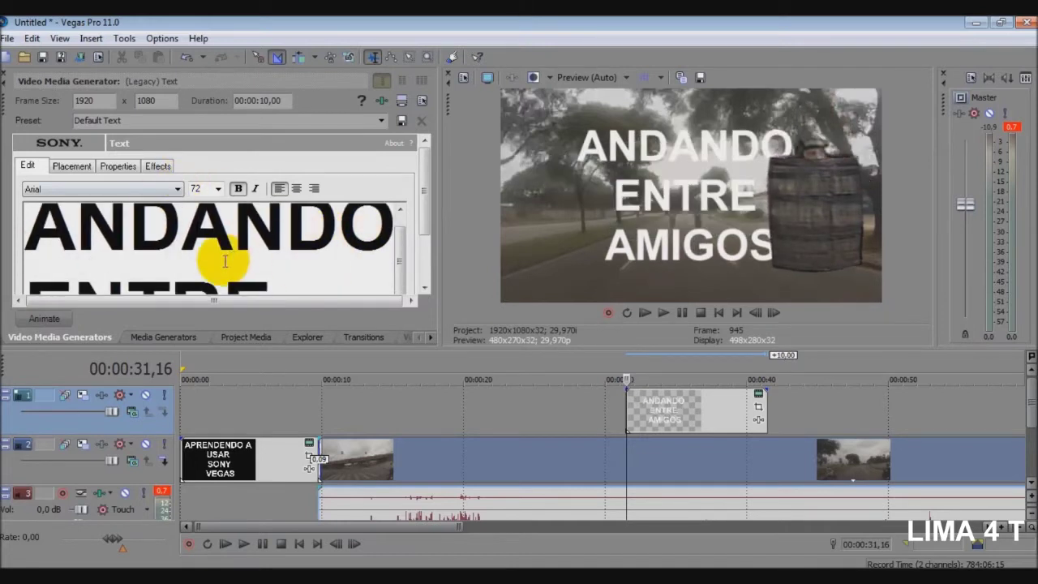
# Step: Set the font size of all the overlay text to 36
pyautogui.hotkey('ctrl', 'a')
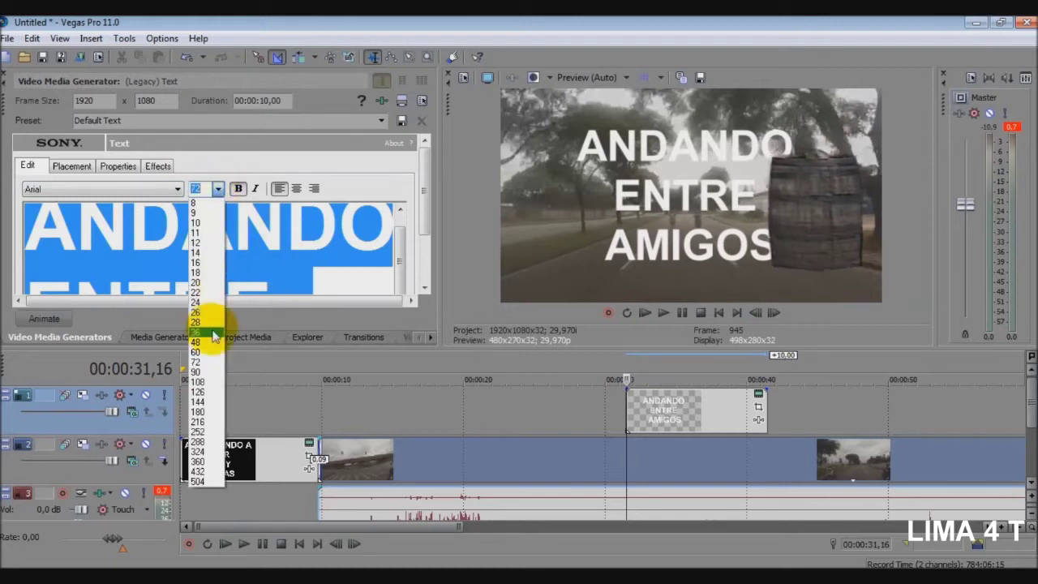
pyautogui.click(215, 283)
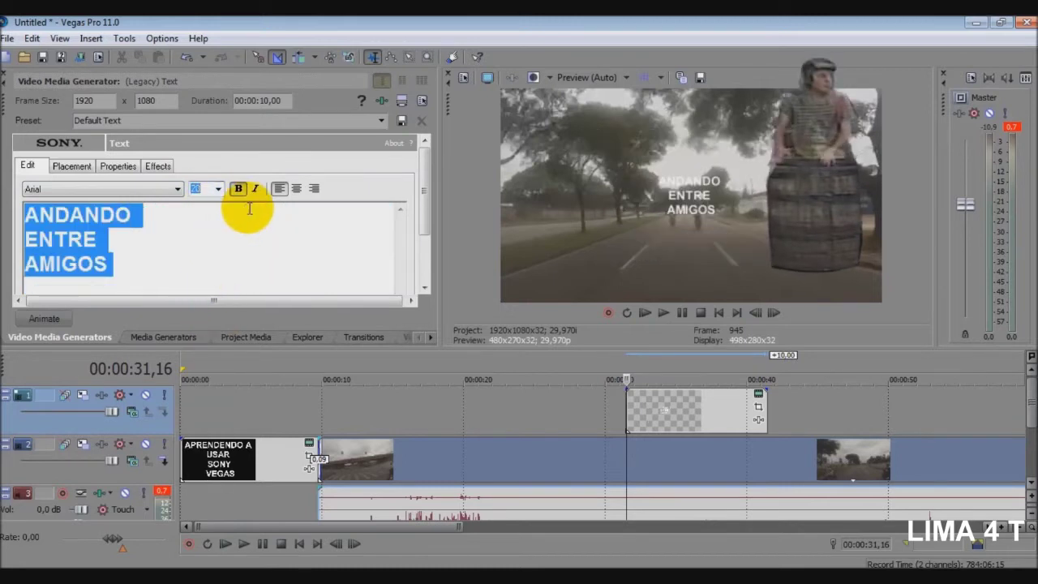
pyautogui.scroll(-4, 249, 209)
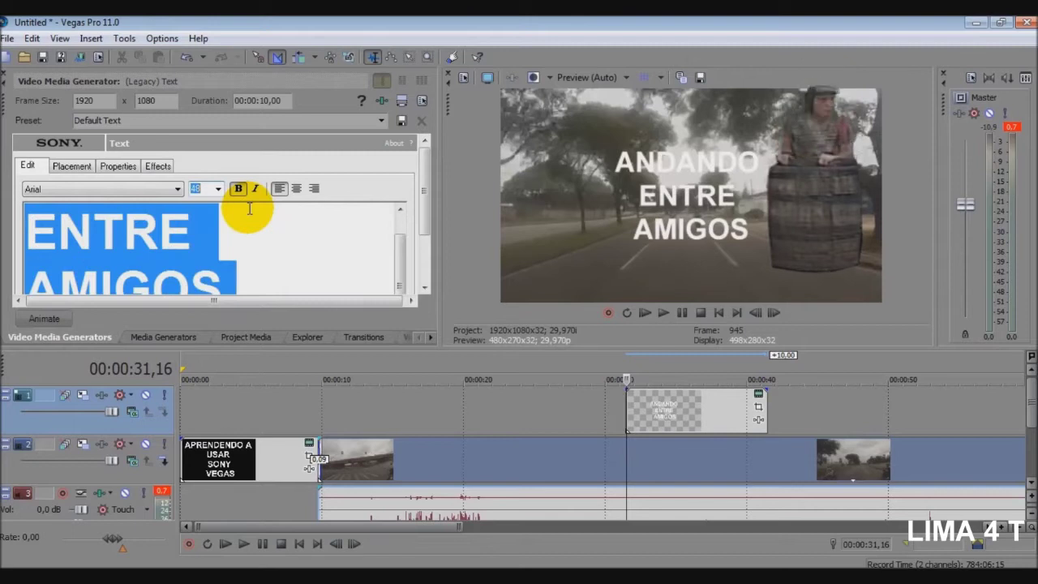
# Step: Change the overlay text's font to Bradley Hand ITC and set its size to 60
pyautogui.click(64, 188)
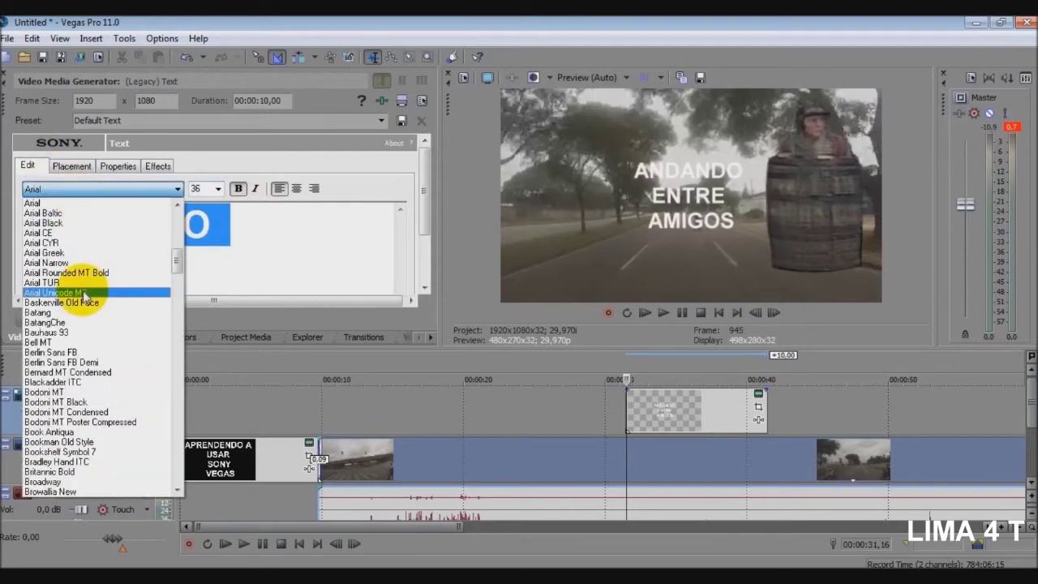
pyautogui.click(83, 290)
pyautogui.scroll(-3, 83, 286)
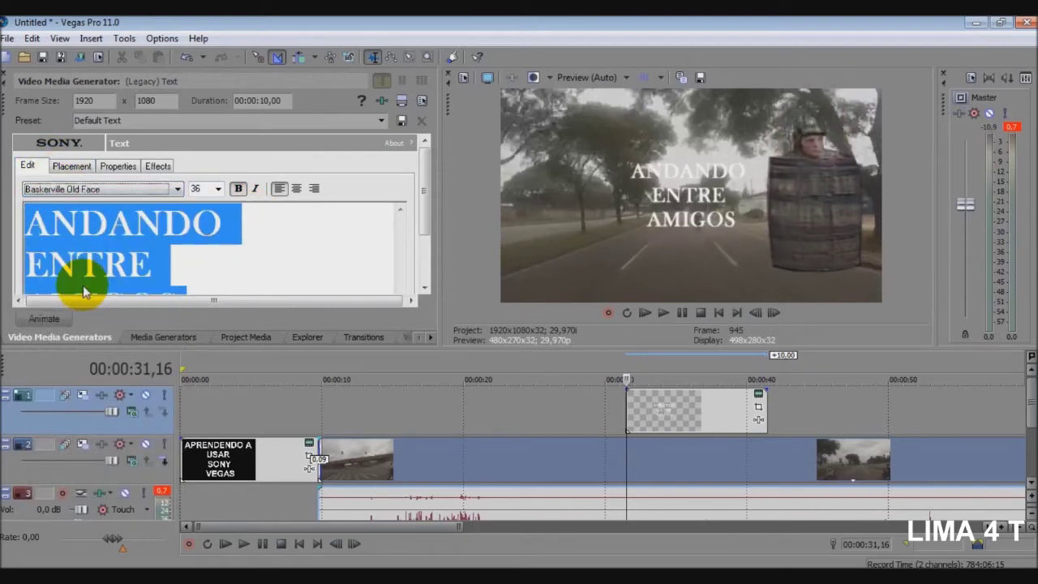
pyautogui.scroll(-4, 83, 289)
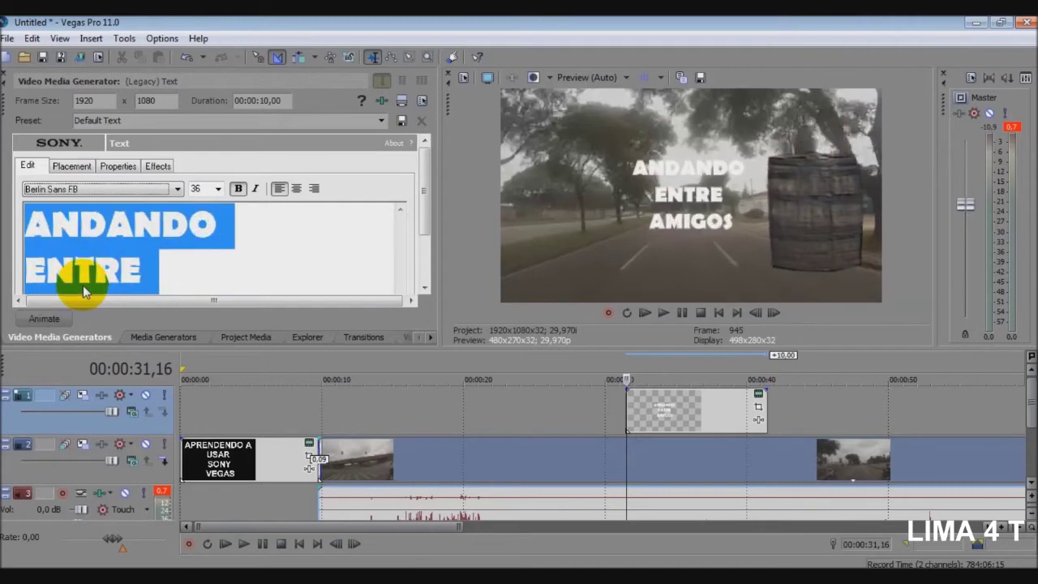
pyautogui.scroll(-4, 310, 269)
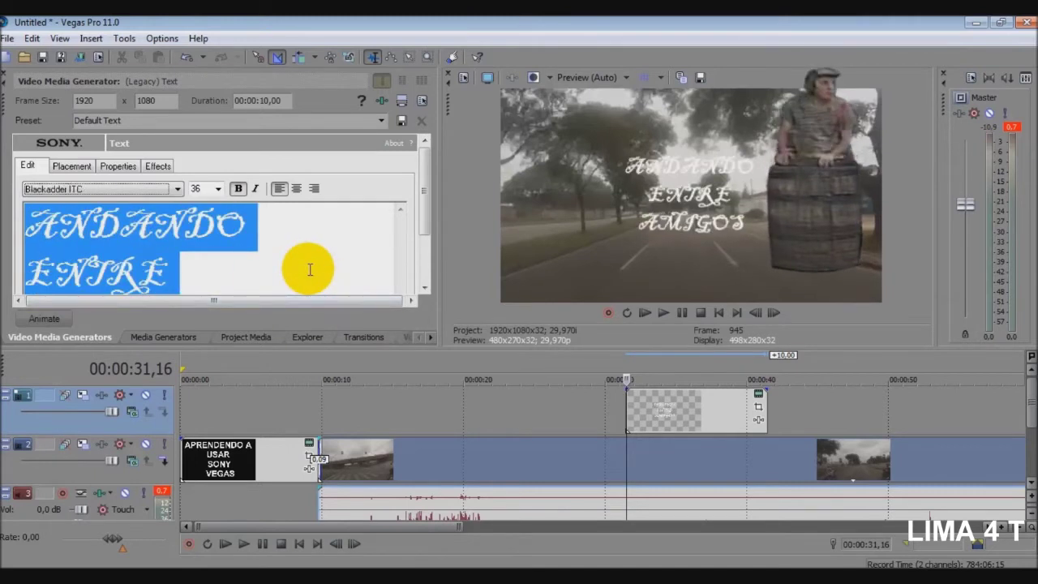
pyautogui.scroll(-4, 310, 269)
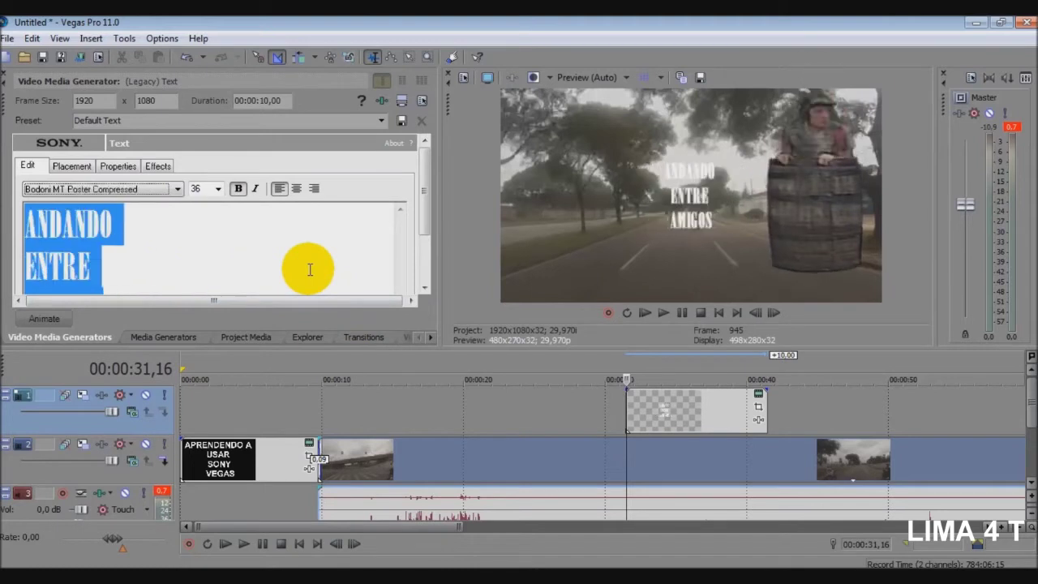
pyautogui.scroll(-1, 310, 269)
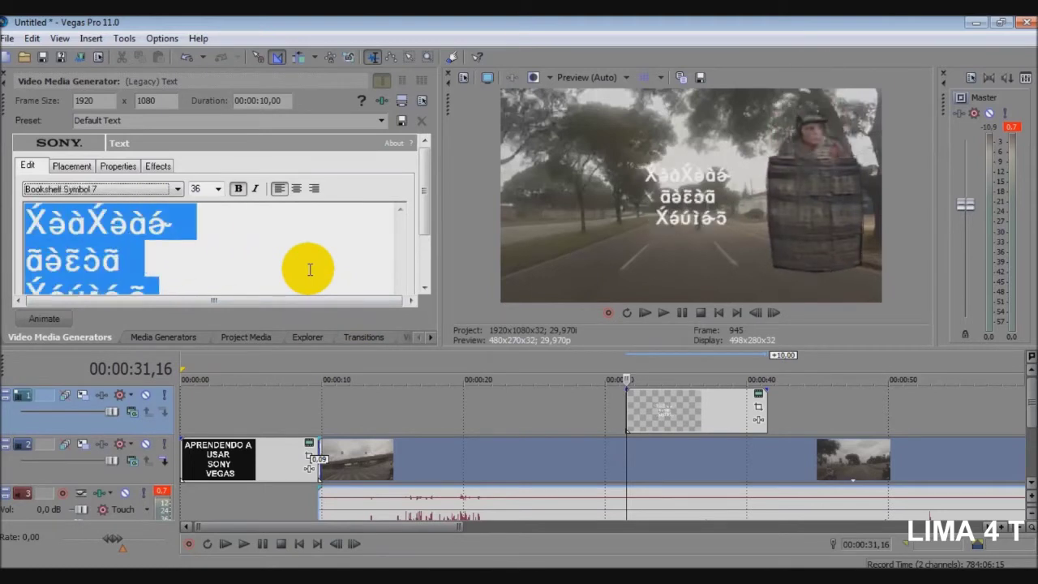
pyautogui.scroll(-1, 310, 269)
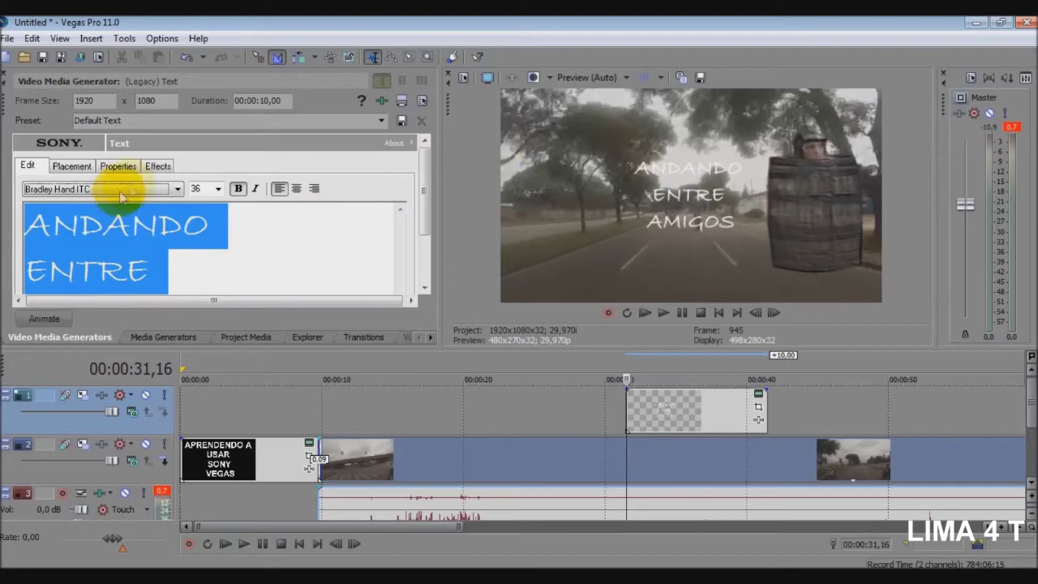
pyautogui.scroll(-2, 204, 186)
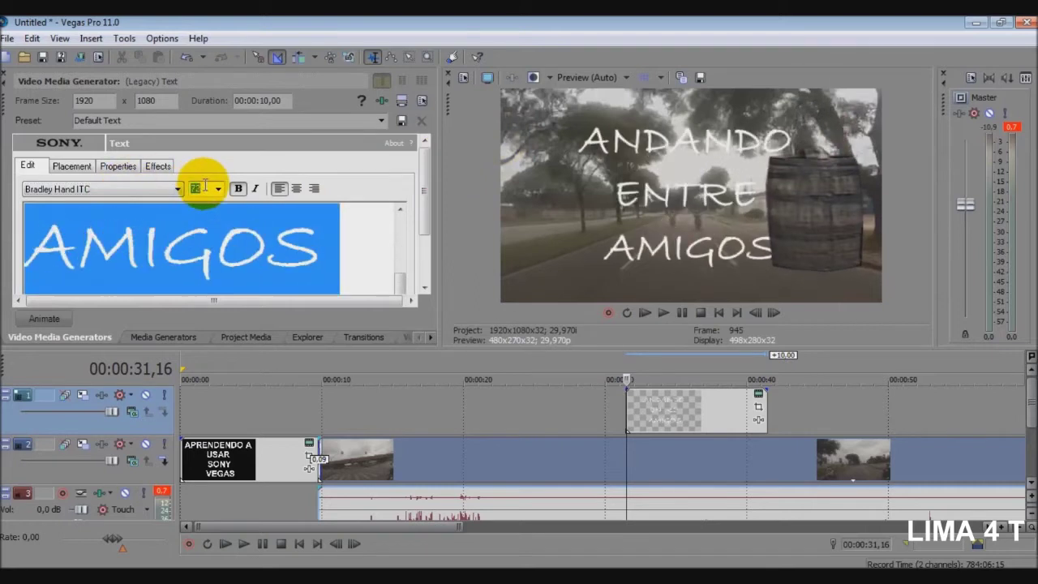
pyautogui.scroll(1, 204, 185)
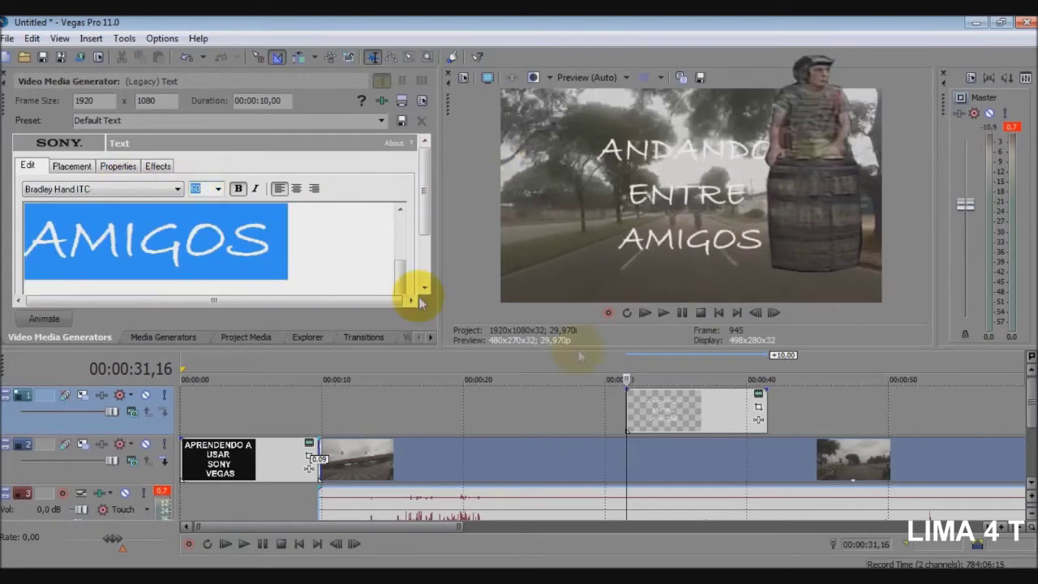
# Step: Shorten the overlay text event's end by about 6,11 and move track 1 to about X -443,32, Y 188,65 with Track Motion
pyautogui.moveTo(763, 407); pyautogui.dragTo(675, 418)
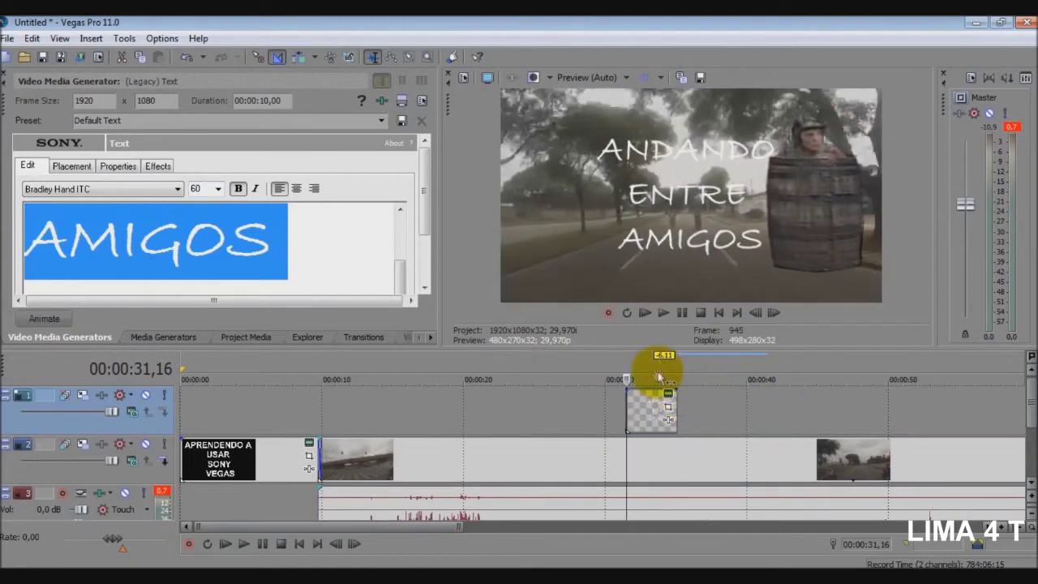
pyautogui.click(82, 396)
pyautogui.moveTo(530, 440); pyautogui.dragTo(492, 422)
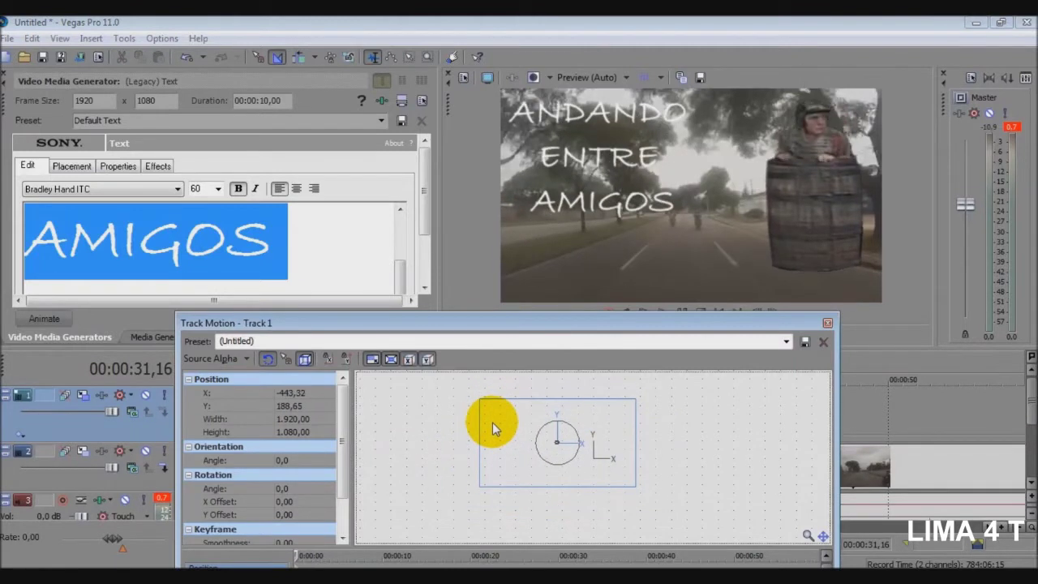
# Step: Rotate track 1 to an angle of about -21,6 in Track Motion, then close its window
pyautogui.moveTo(504, 320); pyautogui.dragTo(296, 236)
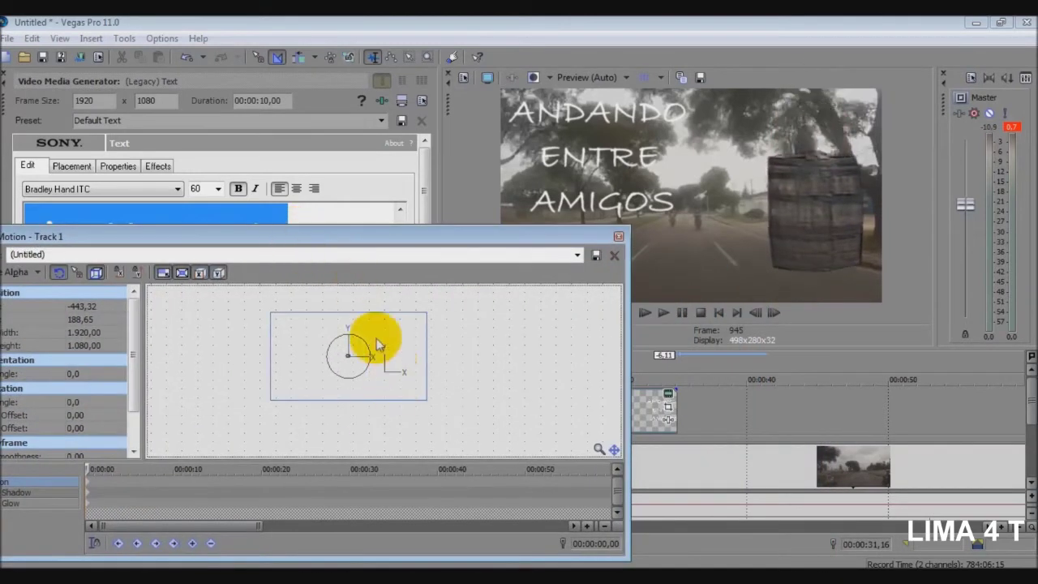
pyautogui.moveTo(369, 352)
pyautogui.mouseDown()
pyautogui.moveTo(371, 366)
pyautogui.moveTo(382, 352)
pyautogui.moveTo(370, 343)
pyautogui.mouseUp()
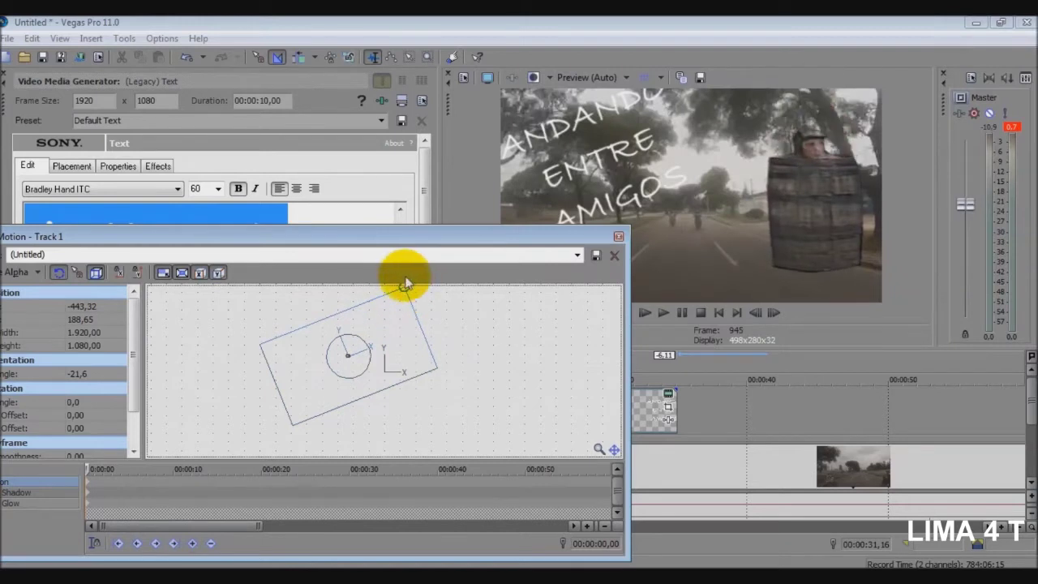
pyautogui.scroll(-3, 354, 323)
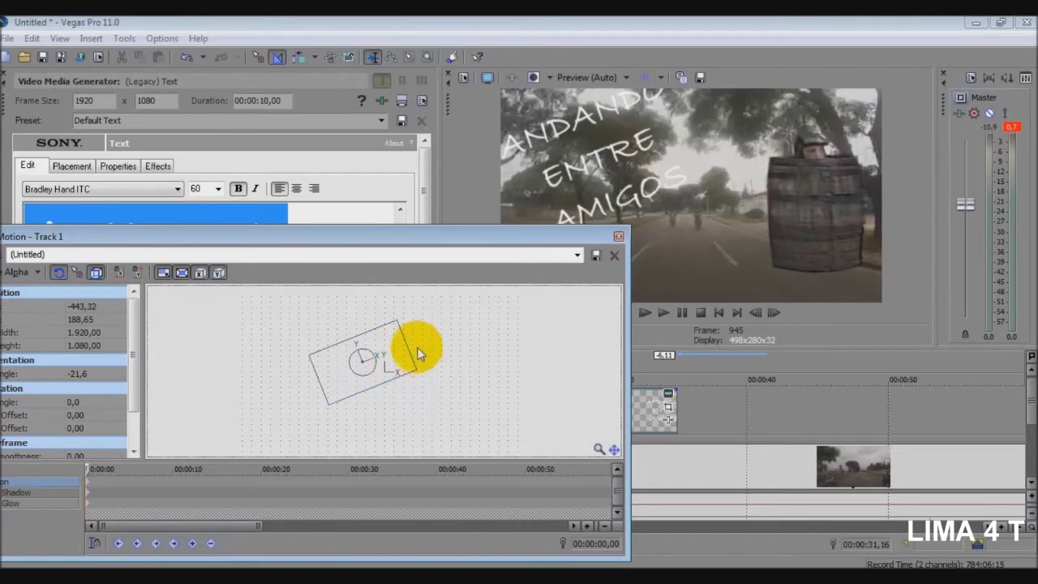
pyautogui.click(618, 236)
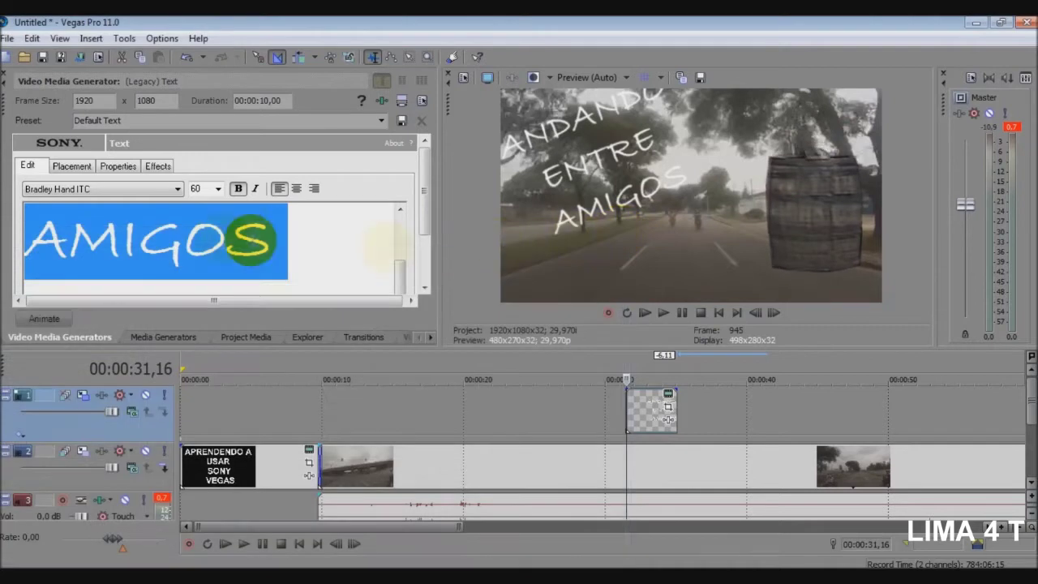
# Step: Set the overlay text's font size to 48 and make it italic
pyautogui.click(217, 189)
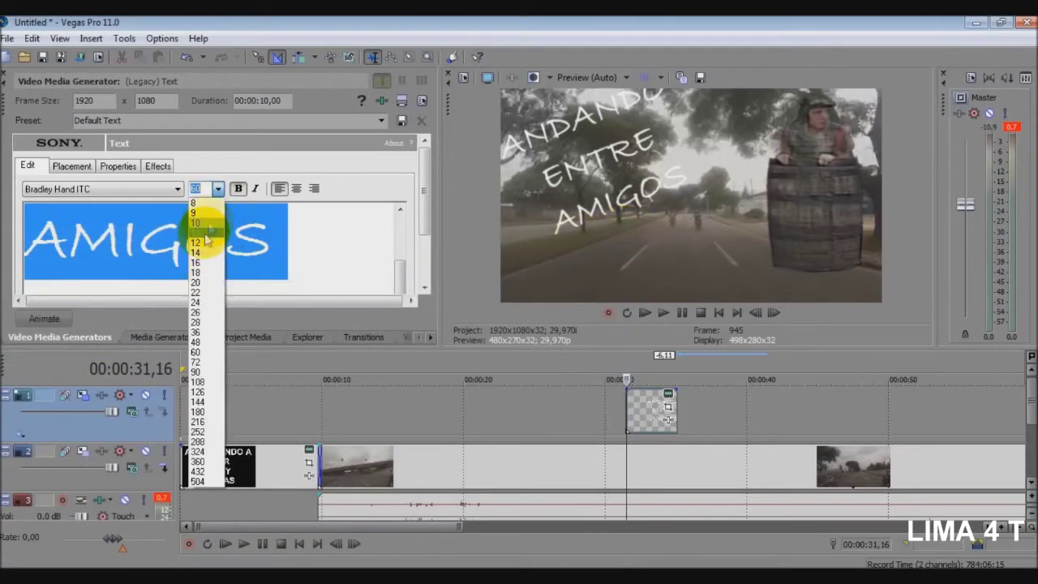
pyautogui.click(209, 342)
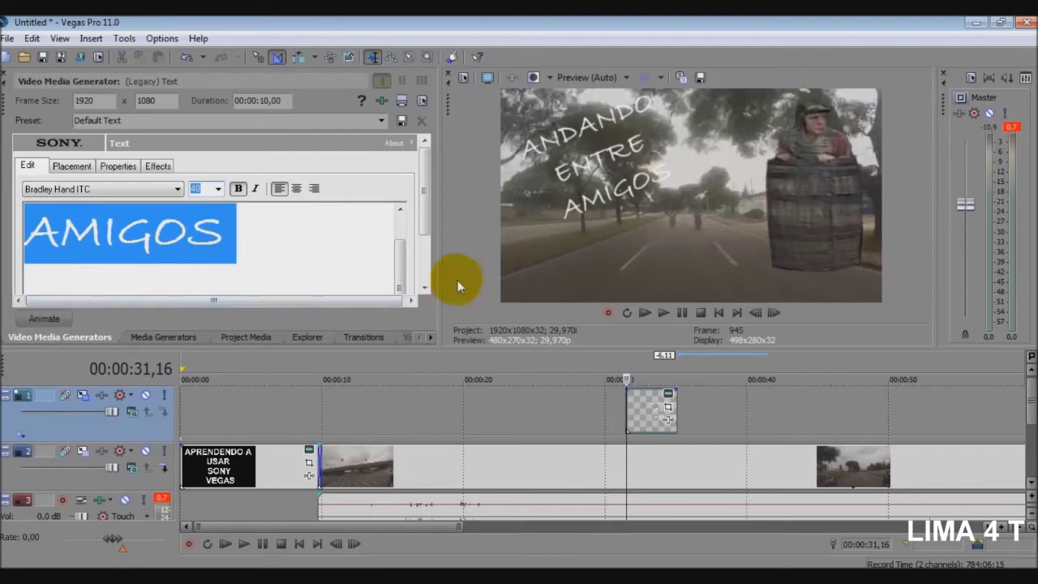
pyautogui.click(256, 188)
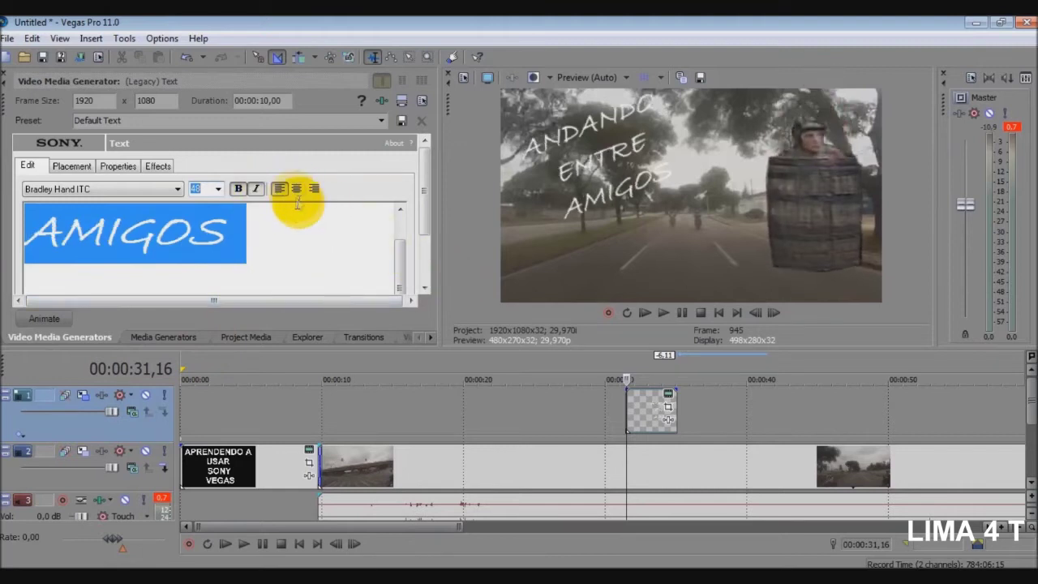
# Step: Recolour the overlay text cyan by reducing the red value of its text colour to 0
pyautogui.click(118, 165)
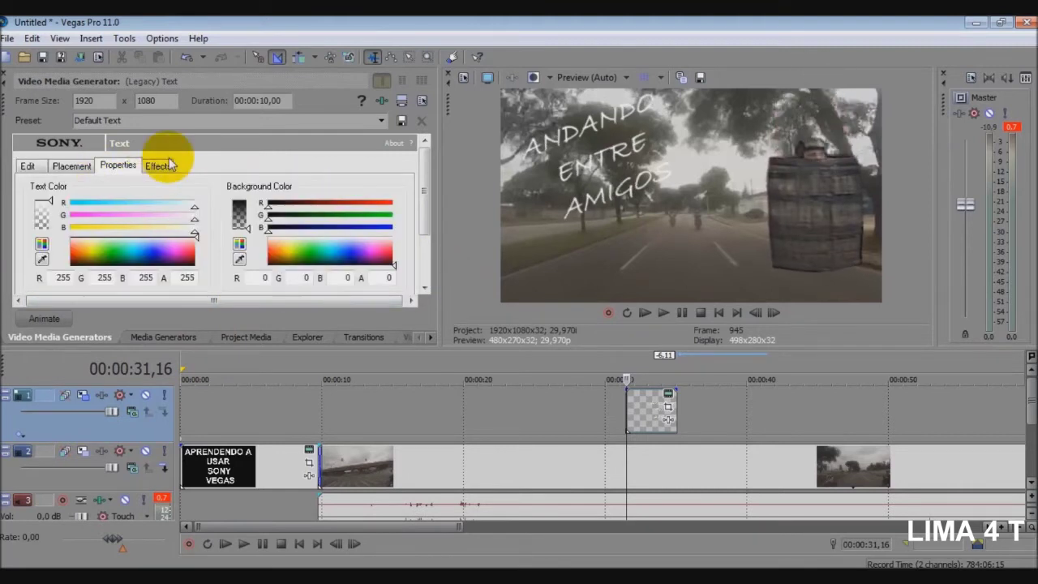
pyautogui.moveTo(192, 209)
pyautogui.mouseDown()
pyautogui.moveTo(92, 210)
pyautogui.moveTo(186, 204)
pyautogui.mouseUp()
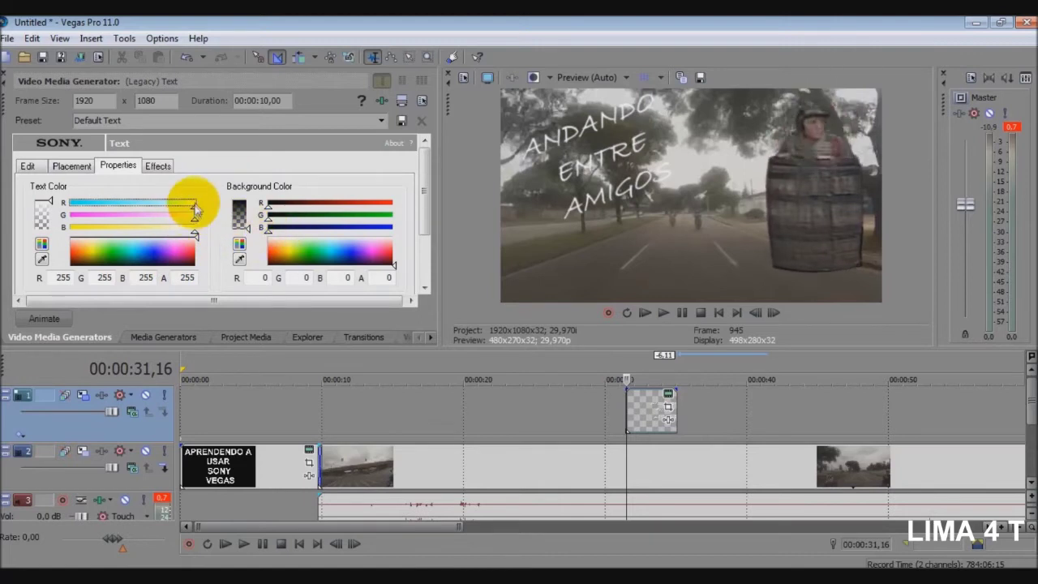
pyautogui.moveTo(185, 212); pyautogui.dragTo(59, 218)
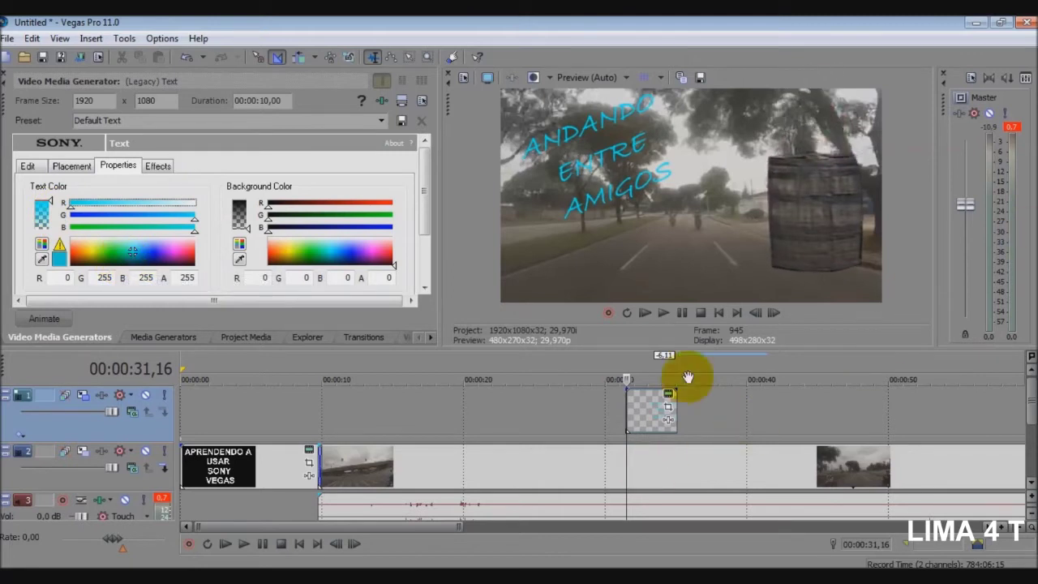
# Step: Play back the section around the overlay text and insert a new video track above the text track
pyautogui.click(629, 469)
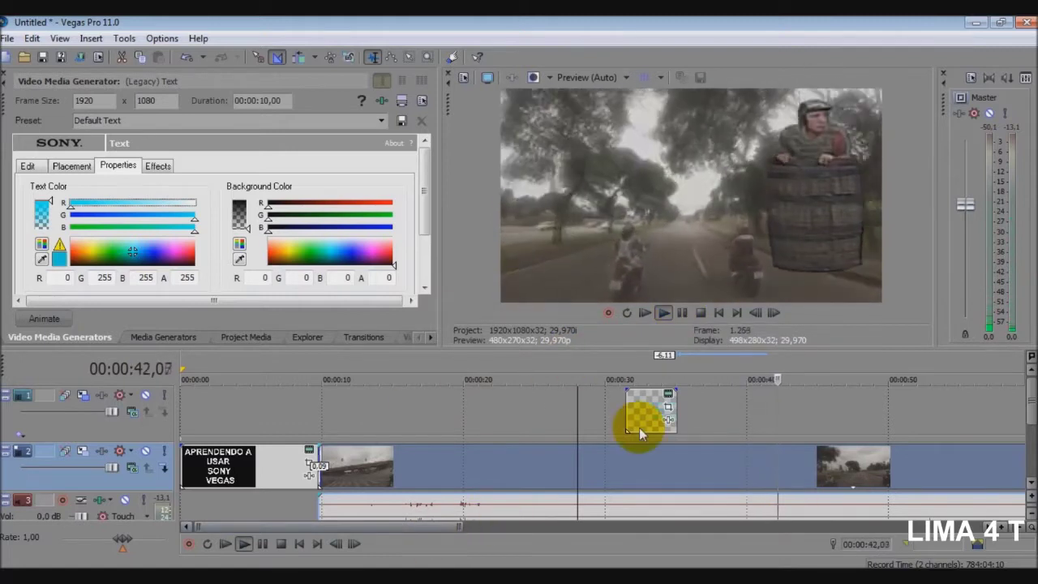
pyautogui.click(572, 415)
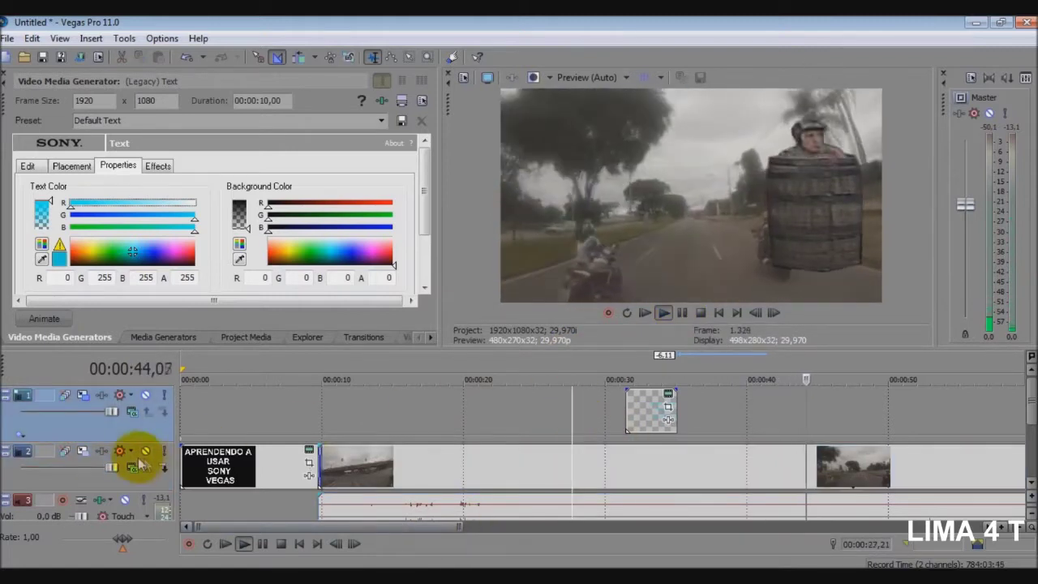
pyautogui.rightClick(105, 435)
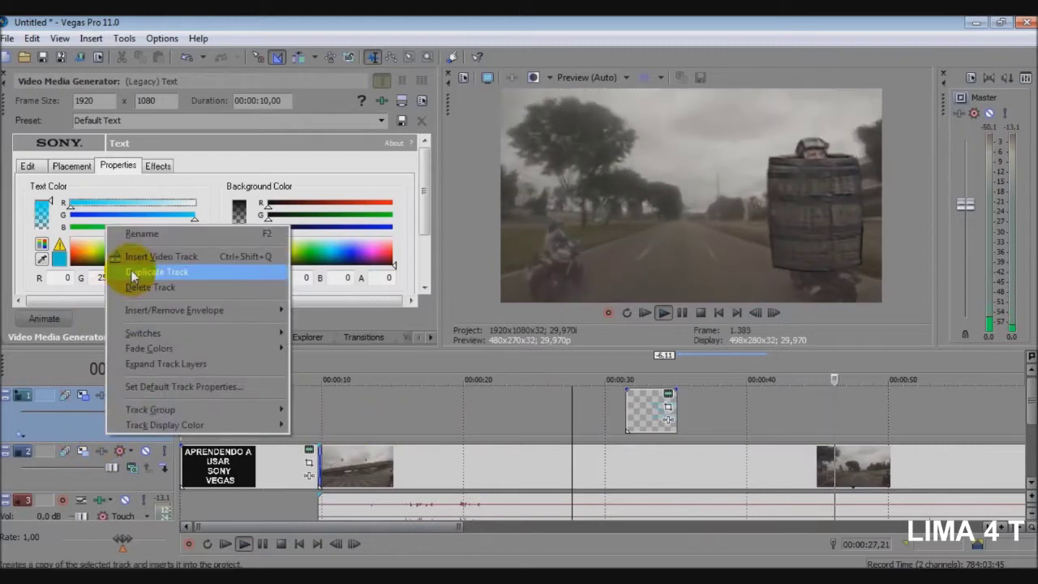
pyautogui.click(185, 255)
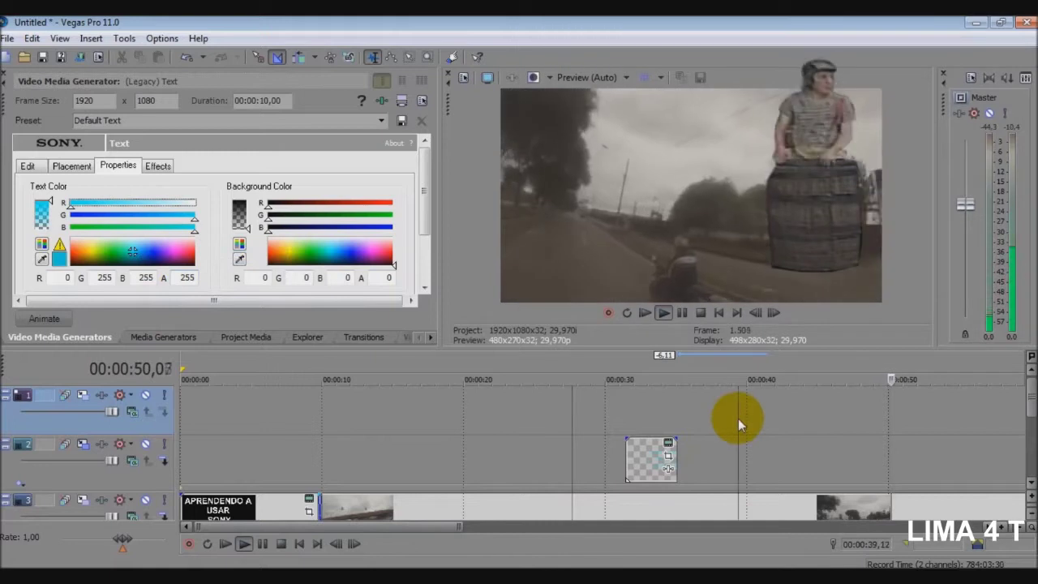
pyautogui.click(682, 313)
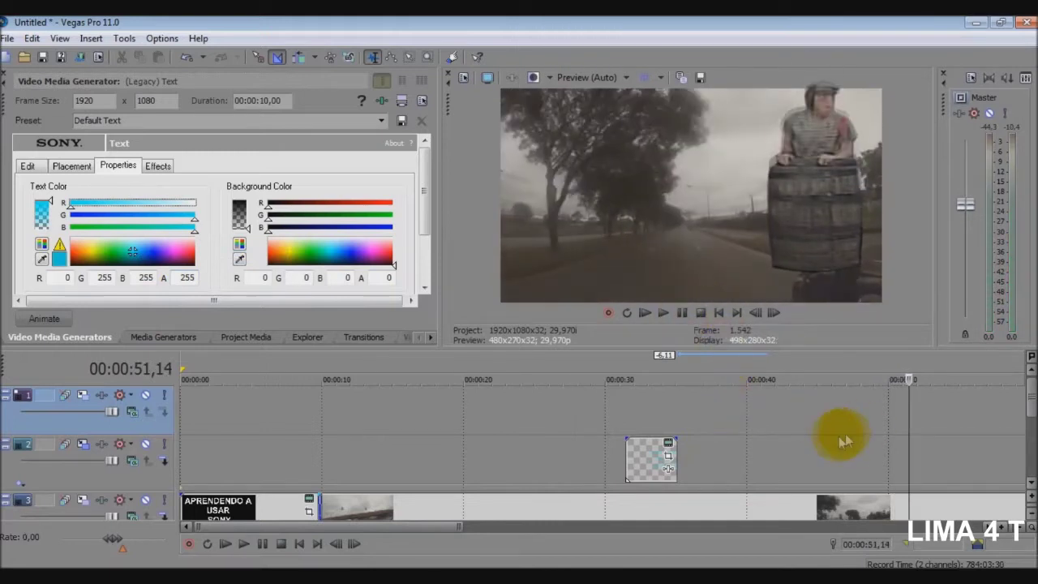
# Step: Add "PSY - Gangnan Style - Fundo Verde Chroma Key.mp4" to the new top track at 00:00:31,12
pyautogui.moveTo(898, 419); pyautogui.dragTo(624, 420)
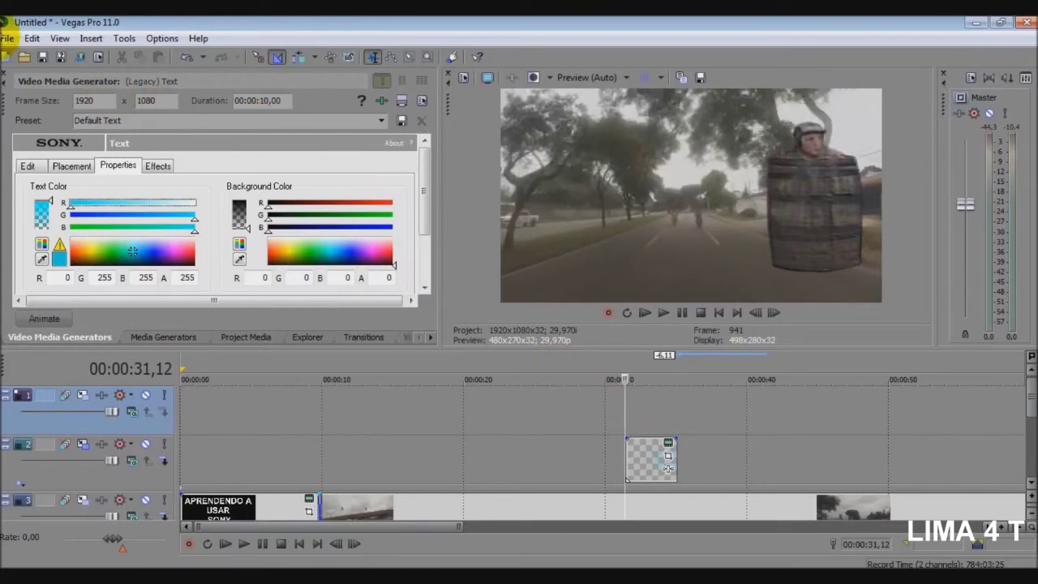
pyautogui.click(24, 59)
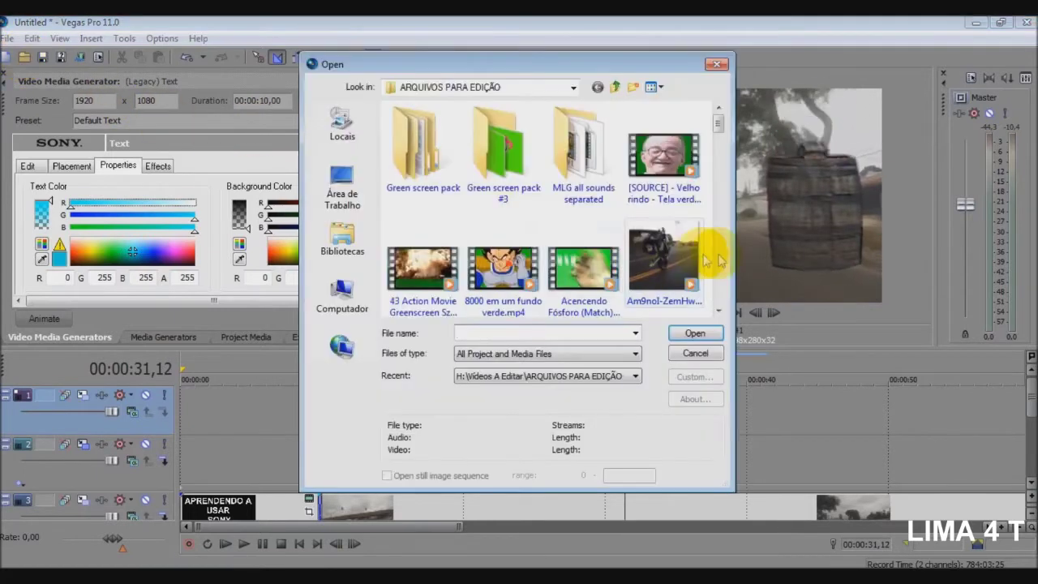
pyautogui.click(664, 251)
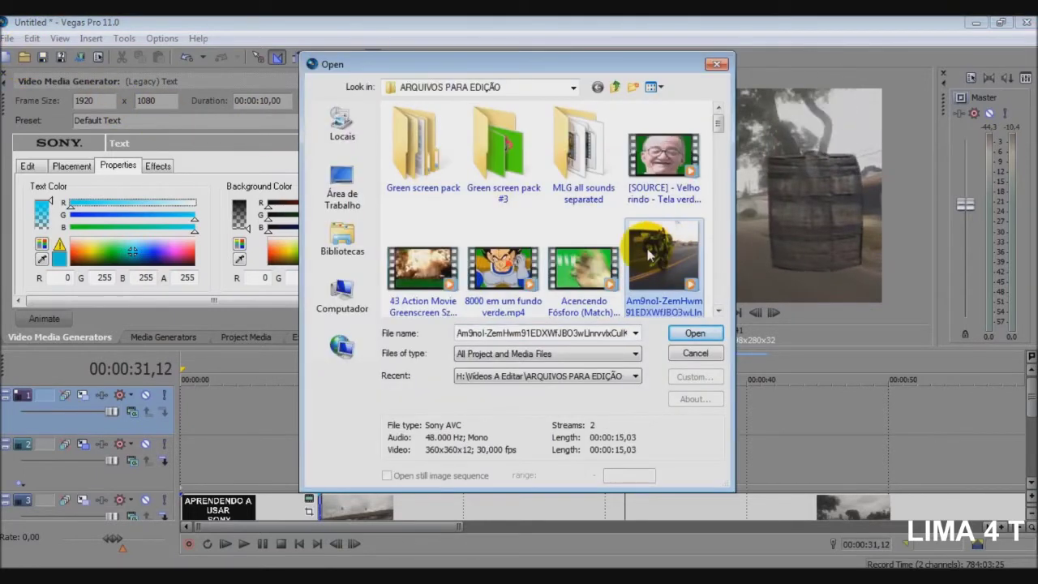
pyautogui.press('Right')
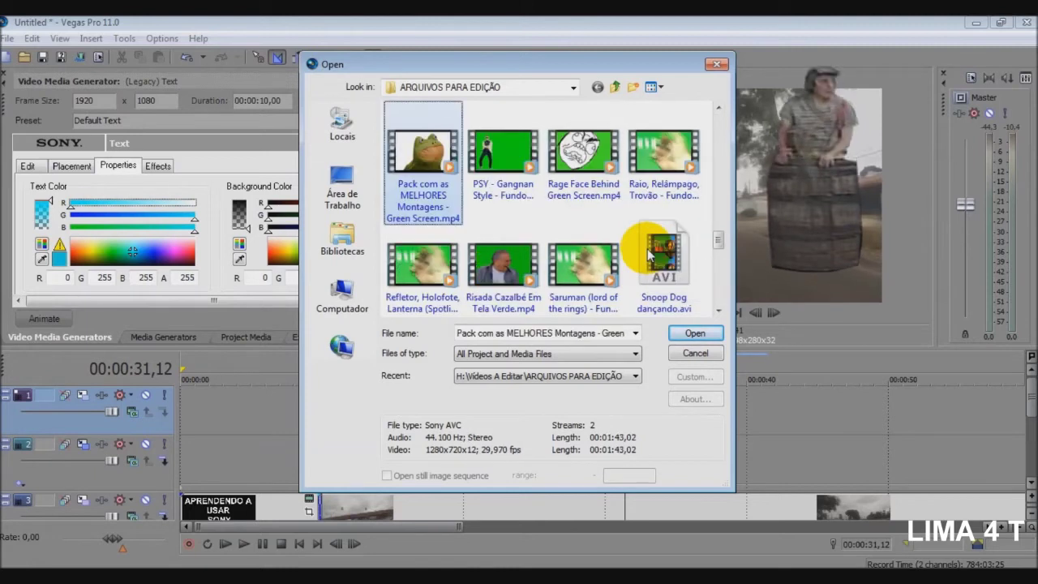
pyautogui.press('Right')
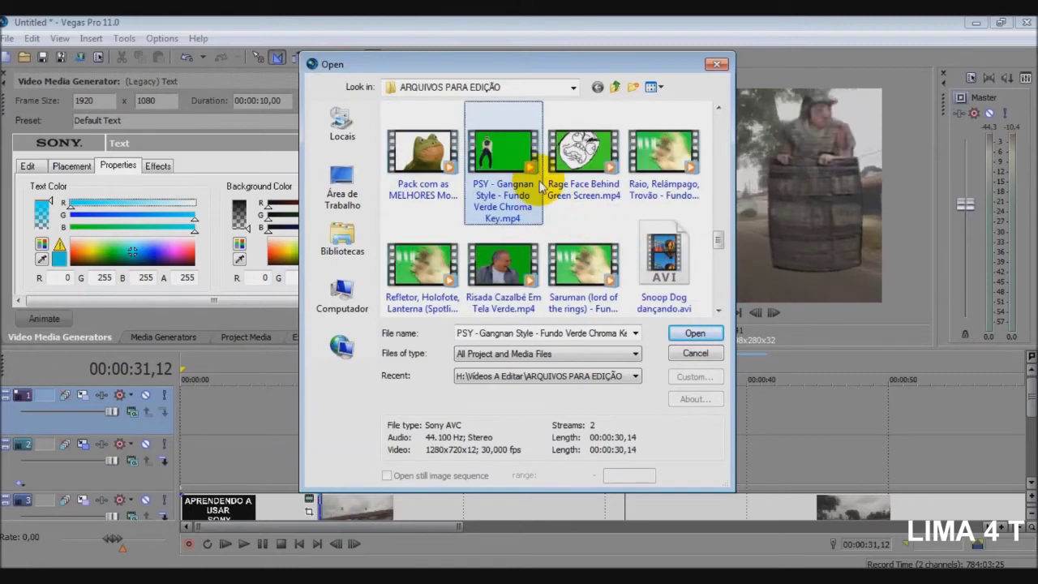
pyautogui.keyDown('ctrl'); pyautogui.click(541, 187); pyautogui.keyUp('ctrl')
pyautogui.doubleClick(529, 185)
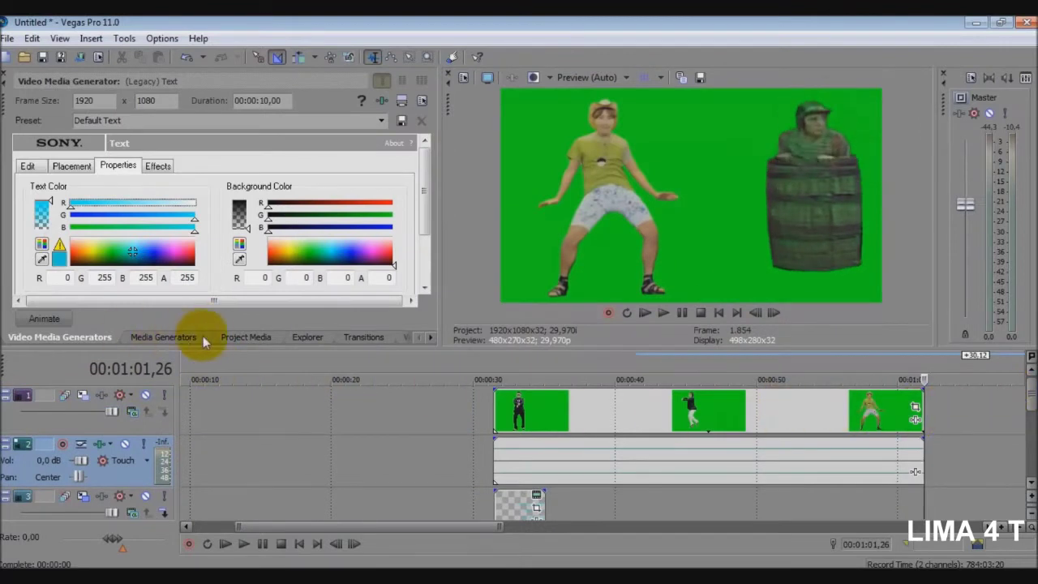
pyautogui.click(195, 337)
pyautogui.click(247, 338)
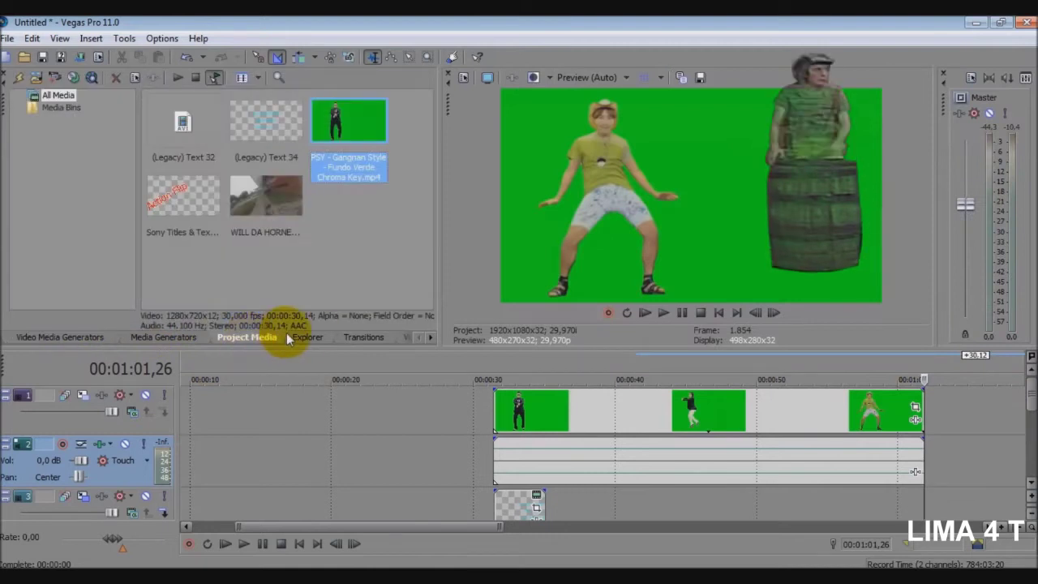
pyautogui.click(307, 337)
pyautogui.click(343, 337)
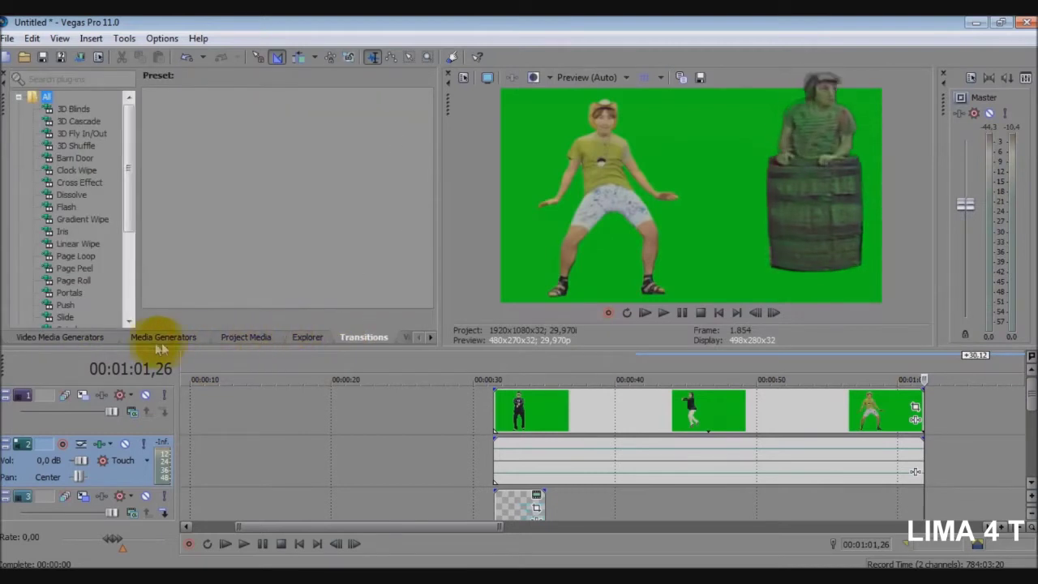
pyautogui.click(135, 343)
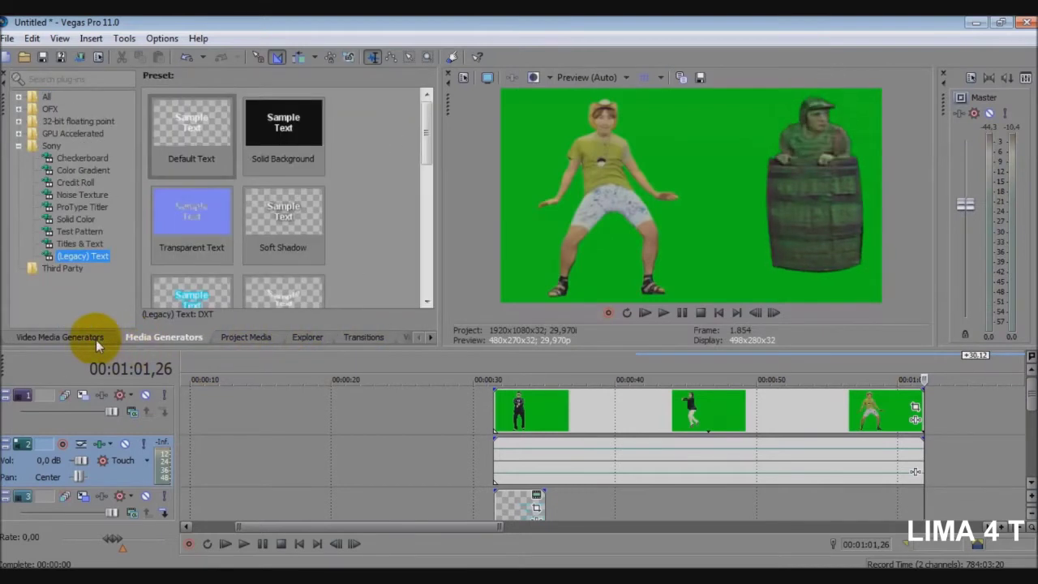
pyautogui.click(72, 341)
pyautogui.click(150, 337)
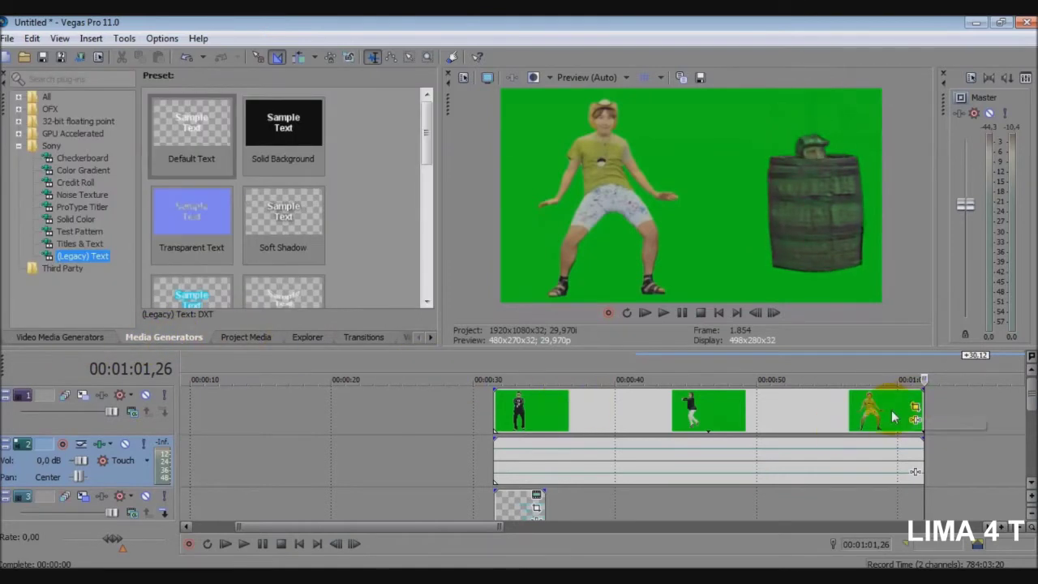
pyautogui.click(842, 414)
pyautogui.click(917, 421)
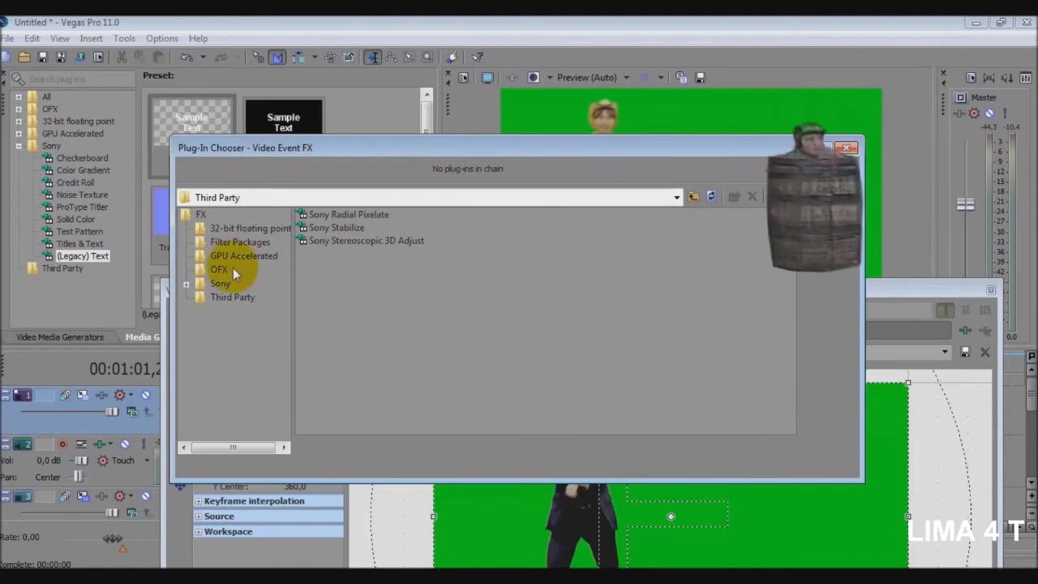
pyautogui.doubleClick(218, 283)
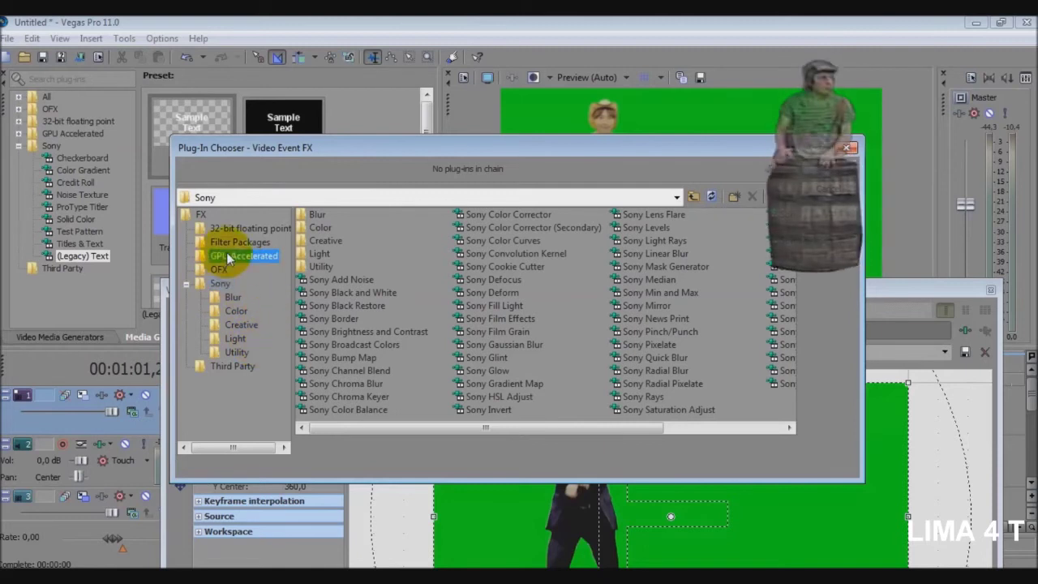
pyautogui.click(240, 228)
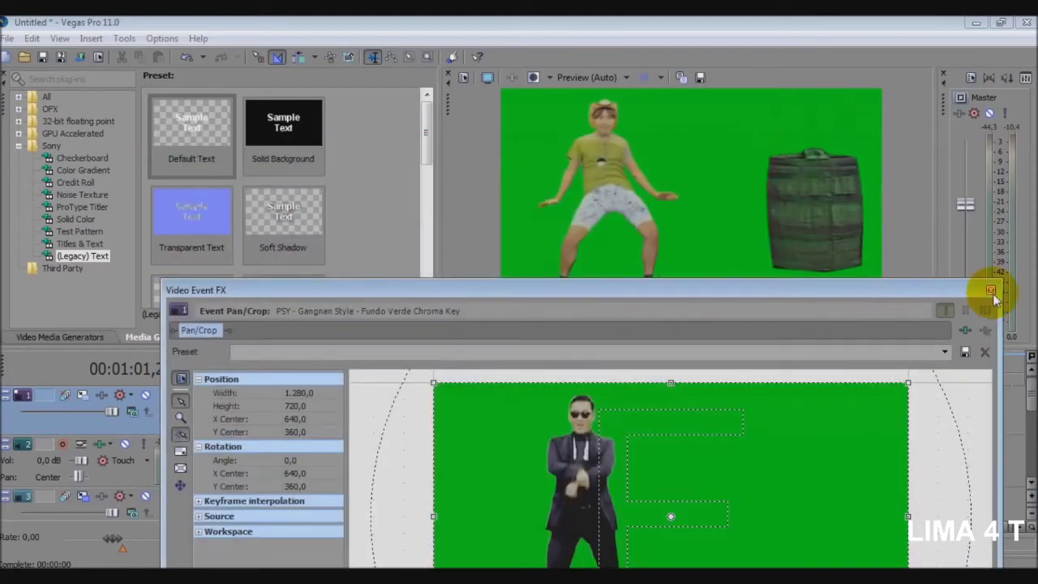
pyautogui.click(986, 290)
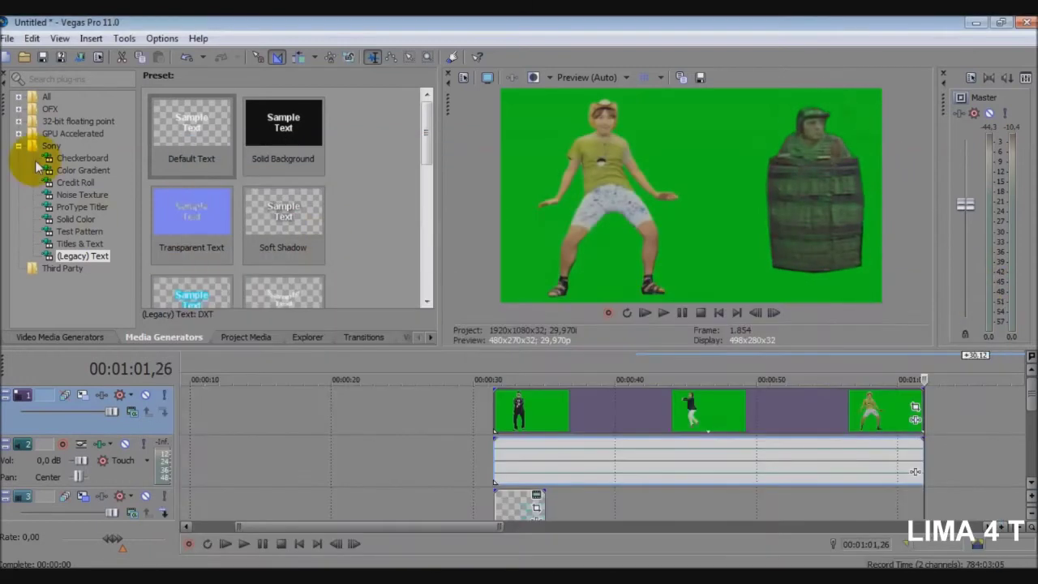
# Step: Apply the Chroma Keyer effect with the Green Screen preset to the PSY clip on the top track
pyautogui.click(429, 337)
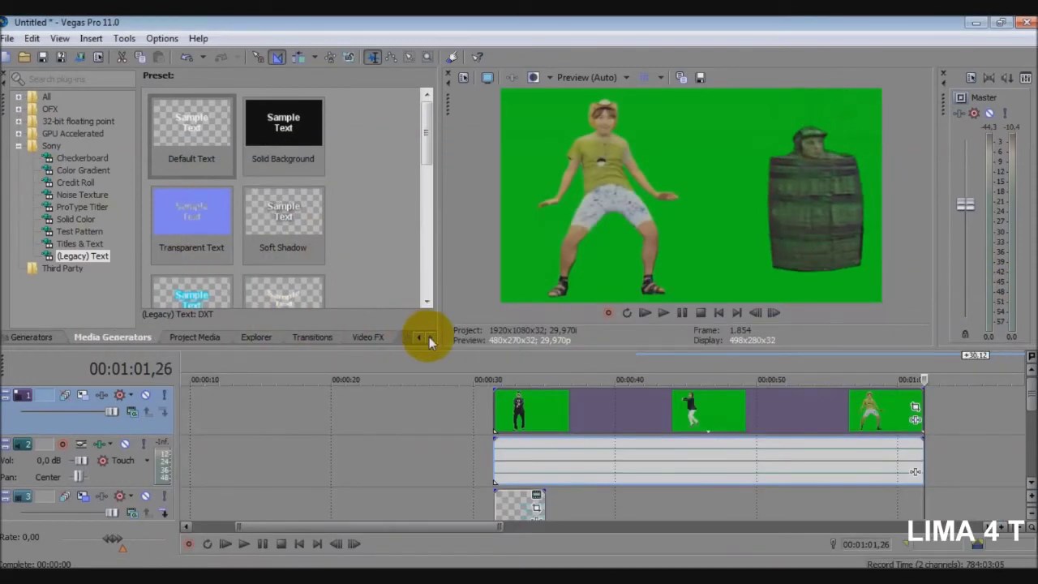
pyautogui.click(376, 336)
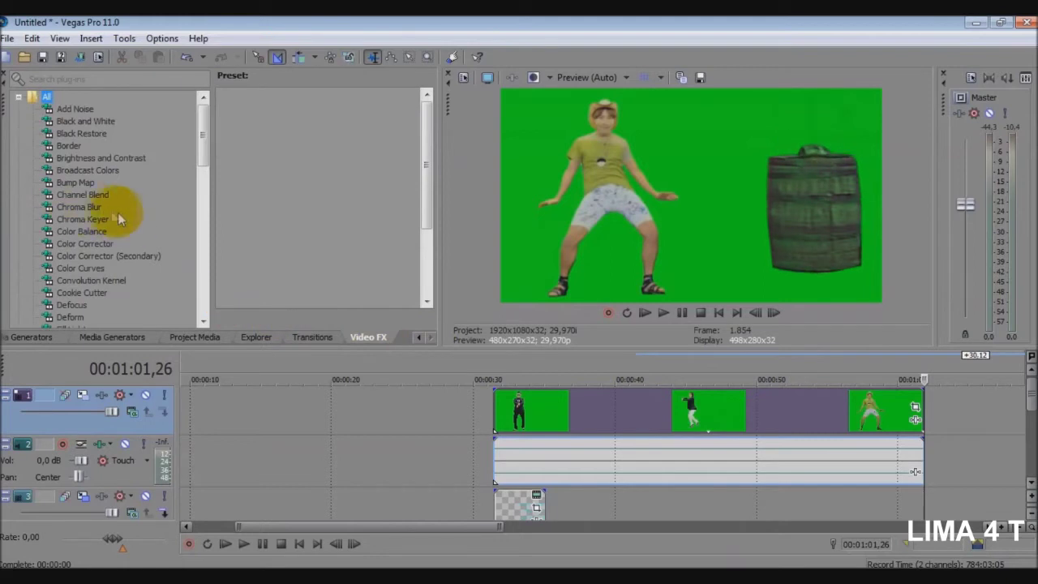
pyautogui.click(77, 208)
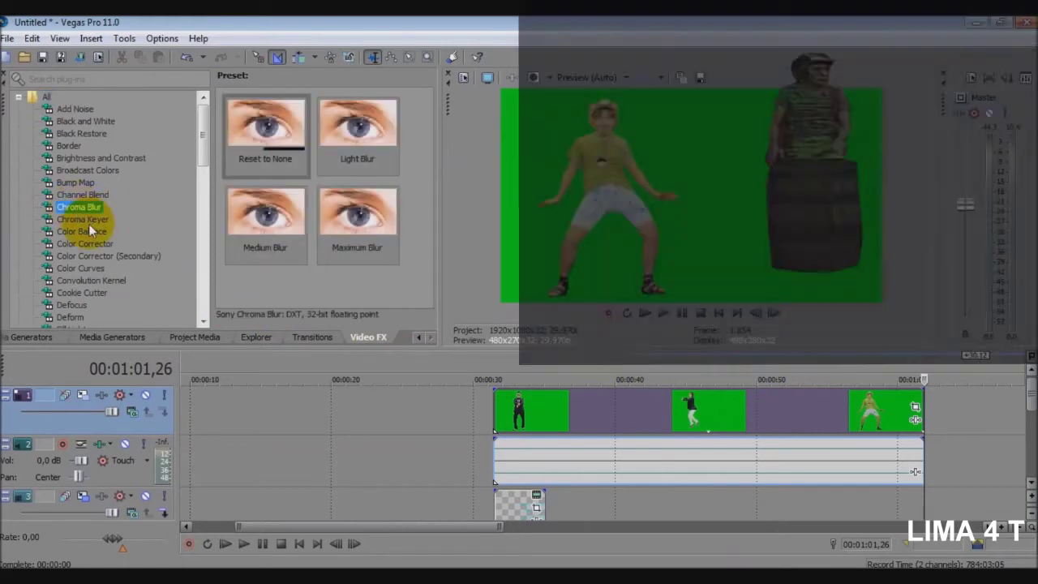
pyautogui.click(87, 220)
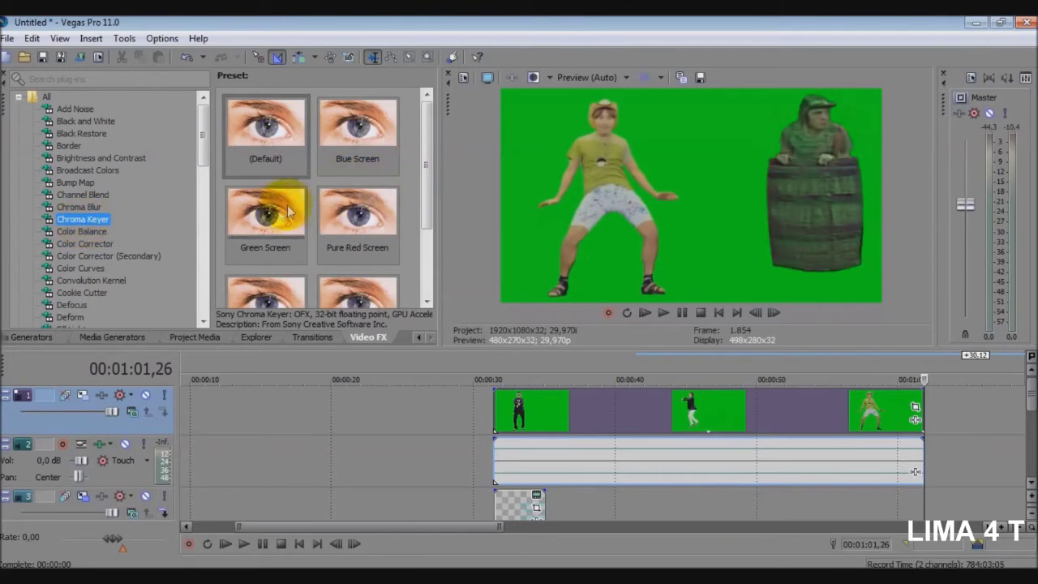
pyautogui.moveTo(253, 224); pyautogui.dragTo(514, 404)
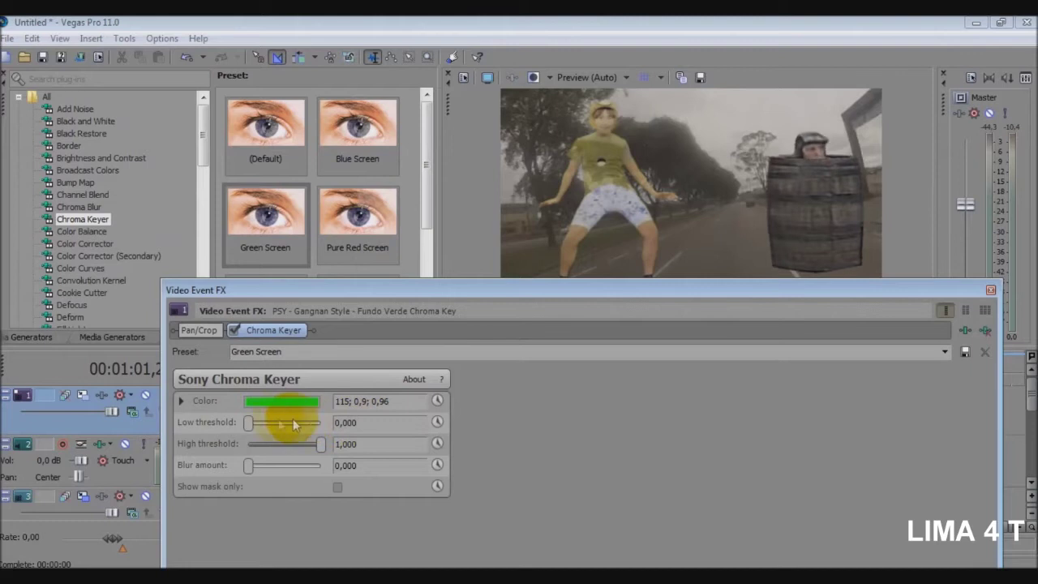
# Step: Set the Chroma Keyer's low threshold to 0,253, close its settings and preview the keyed clip at 00:00:36,10
pyautogui.moveTo(251, 420)
pyautogui.mouseDown()
pyautogui.moveTo(295, 421)
pyautogui.moveTo(247, 428)
pyautogui.moveTo(264, 432)
pyautogui.moveTo(324, 422)
pyautogui.moveTo(253, 428)
pyautogui.moveTo(268, 430)
pyautogui.mouseUp()
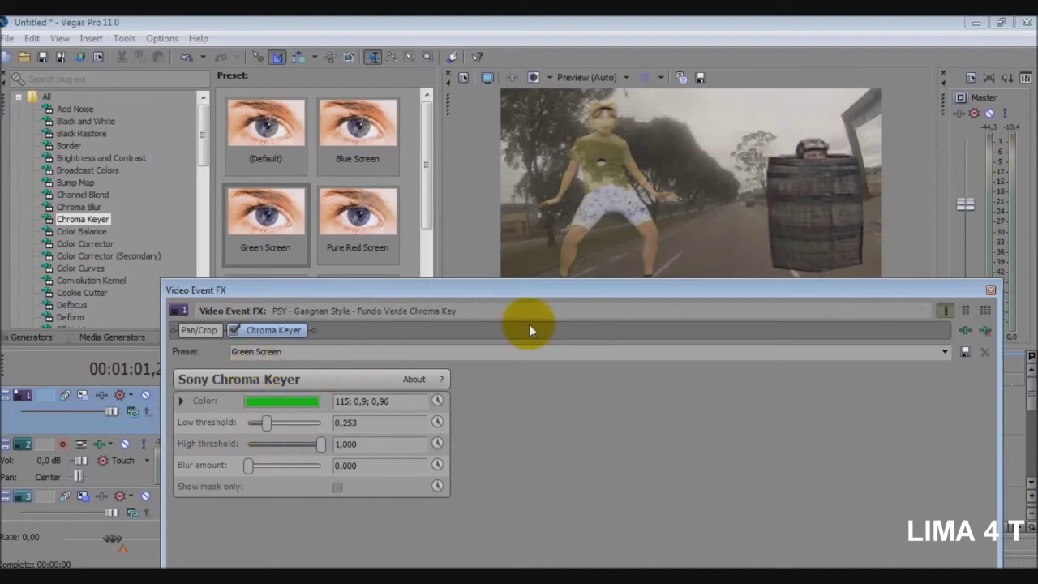
pyautogui.click(992, 290)
pyautogui.click(566, 403)
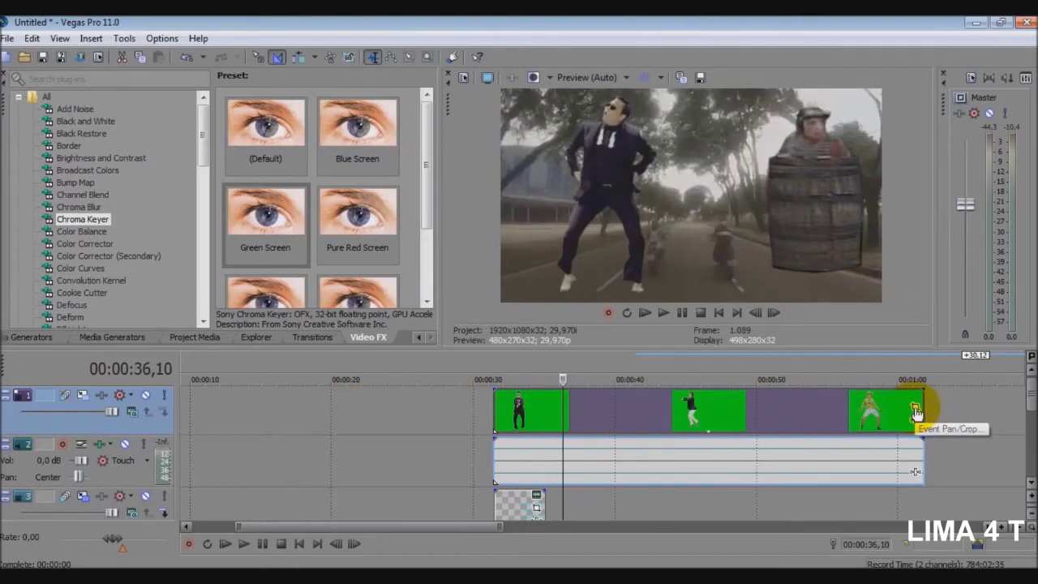
# Step: Dock the green-screen clip's Pan/Crop window beside the video preview and move the timeline cursor to 00:00:31,21
pyautogui.click(916, 414)
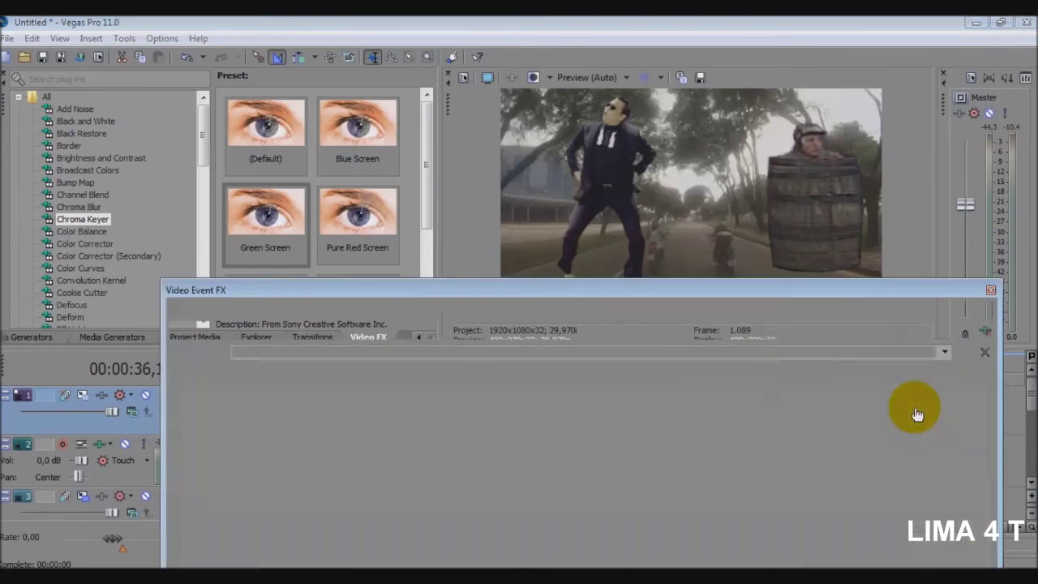
pyautogui.moveTo(439, 286); pyautogui.dragTo(303, 138)
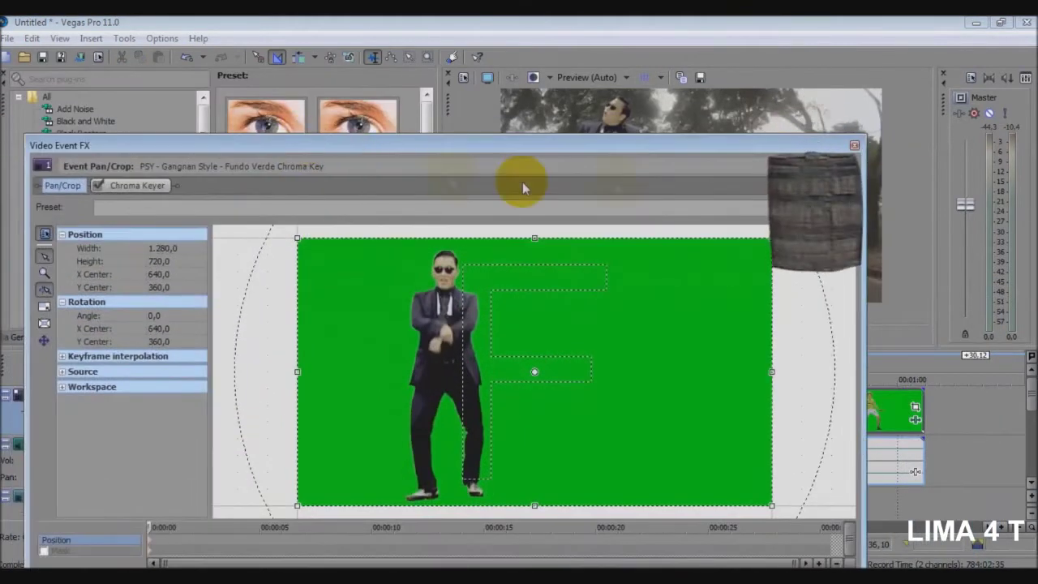
pyautogui.moveTo(864, 138); pyautogui.dragTo(575, 236)
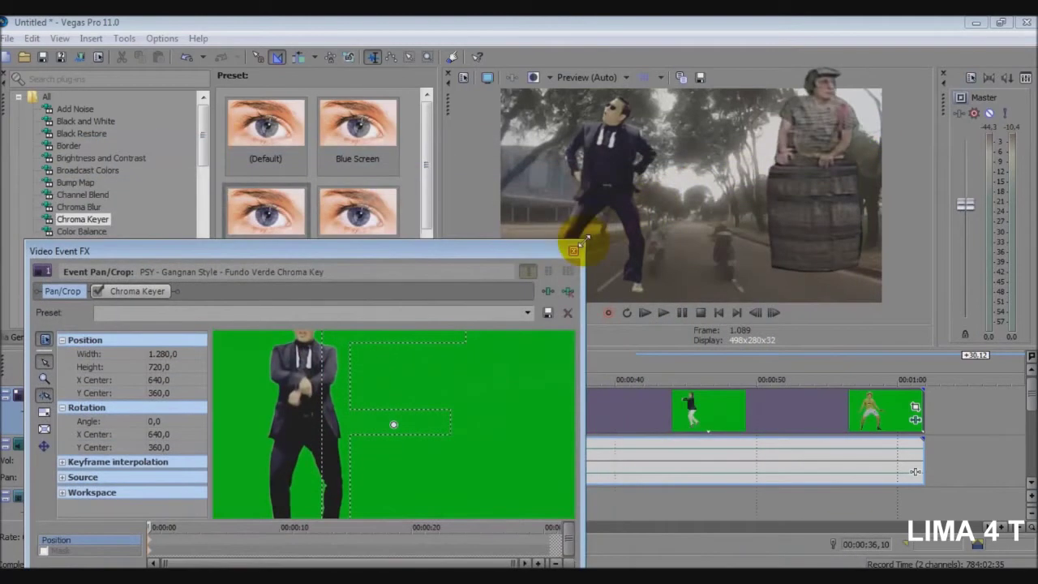
pyautogui.moveTo(336, 252); pyautogui.dragTo(350, 120)
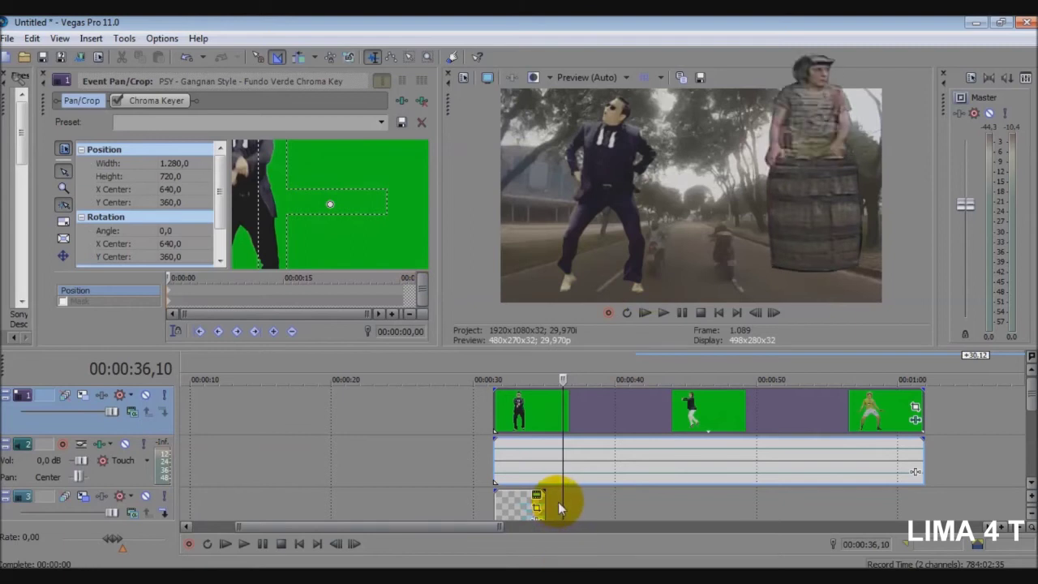
pyautogui.moveTo(560, 501); pyautogui.dragTo(498, 500)
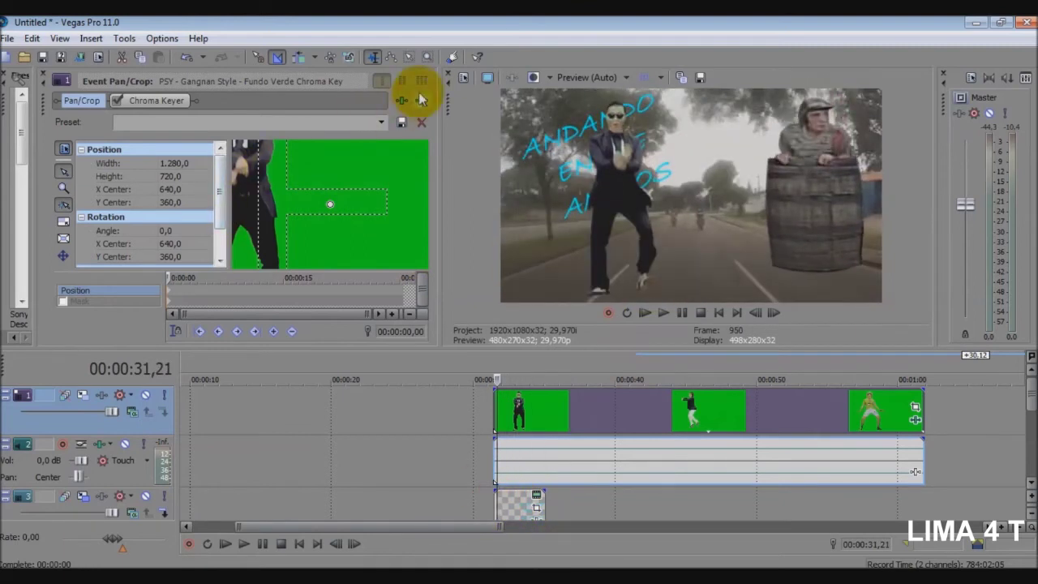
pyautogui.click(44, 72)
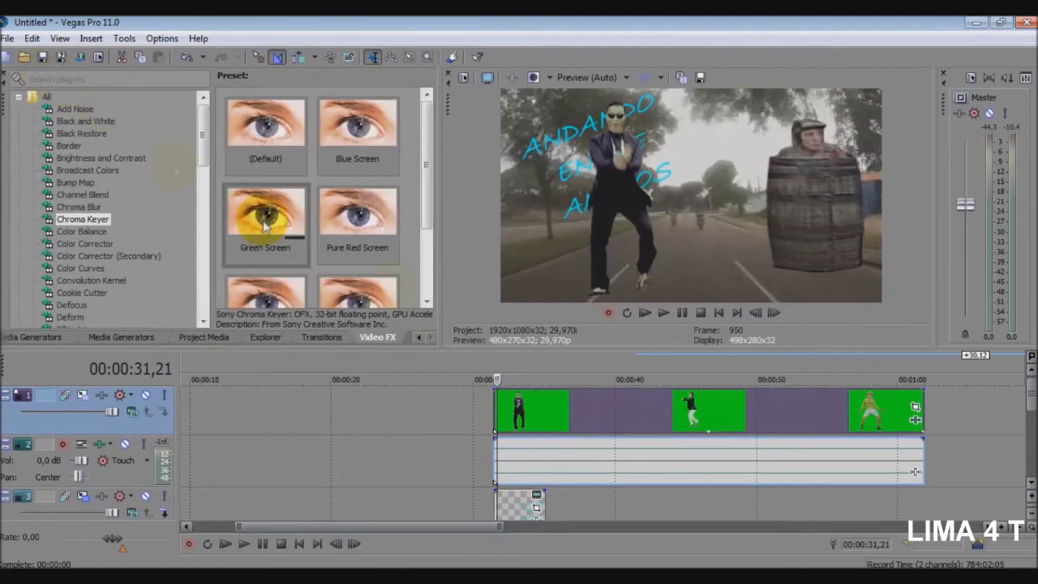
# Step: Shrink the green-screen clip into the frame's lower-left corner by enlarging its Pan/Crop area to 2.480,0 by 1.755,0
pyautogui.click(916, 410)
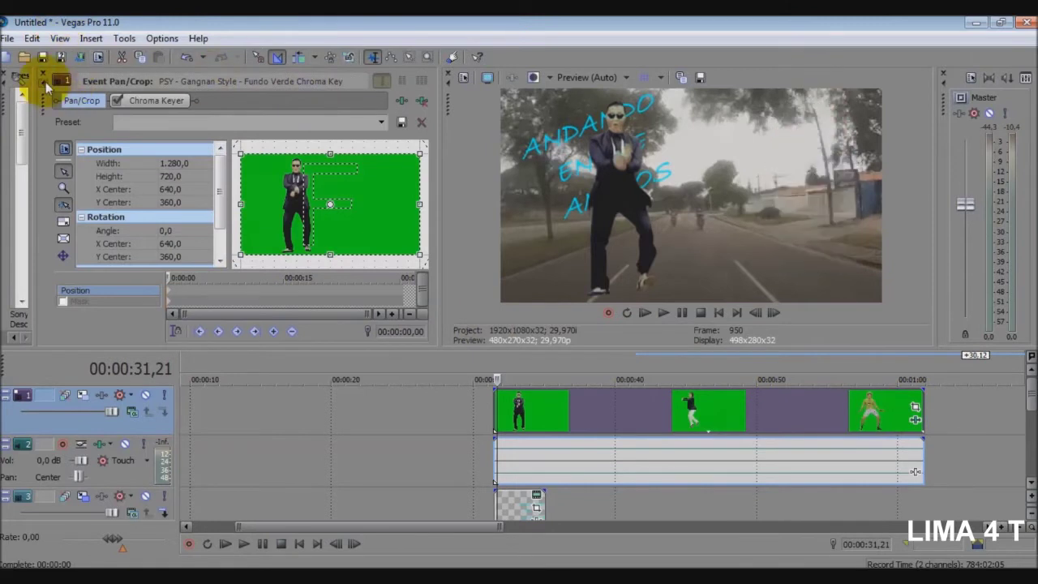
pyautogui.doubleClick(45, 82)
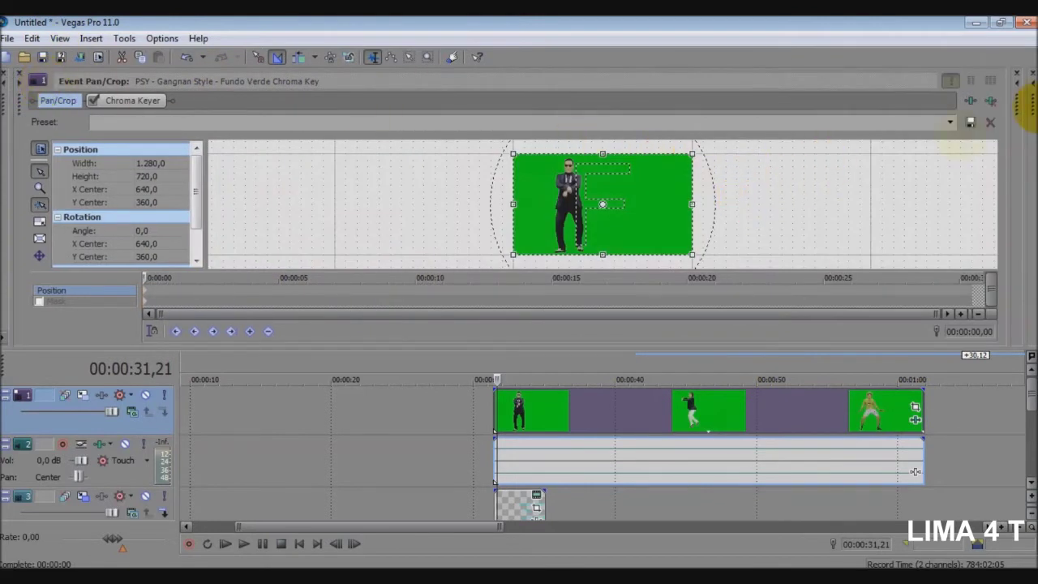
pyautogui.click(1016, 74)
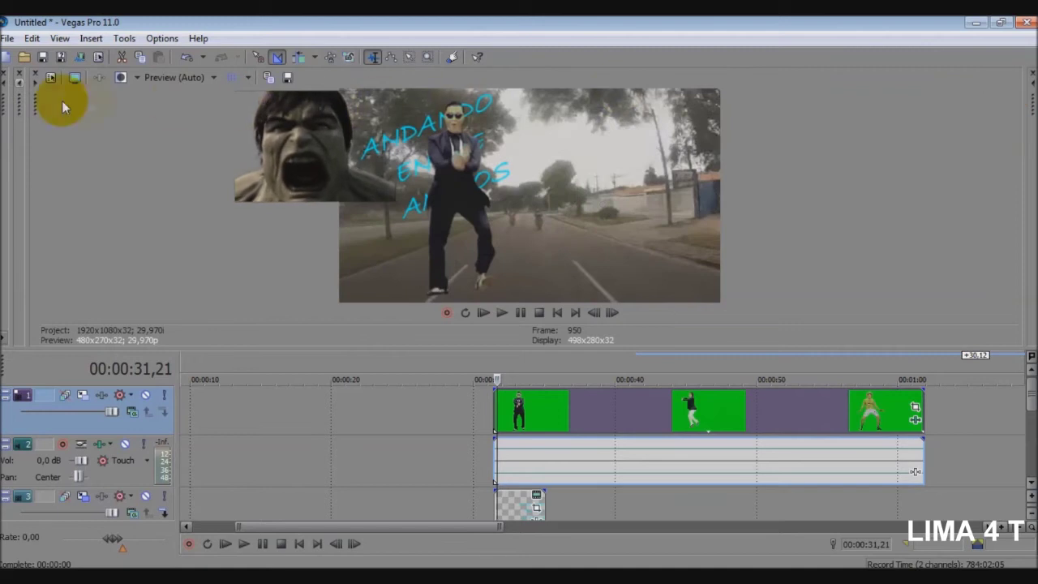
pyautogui.click(24, 82)
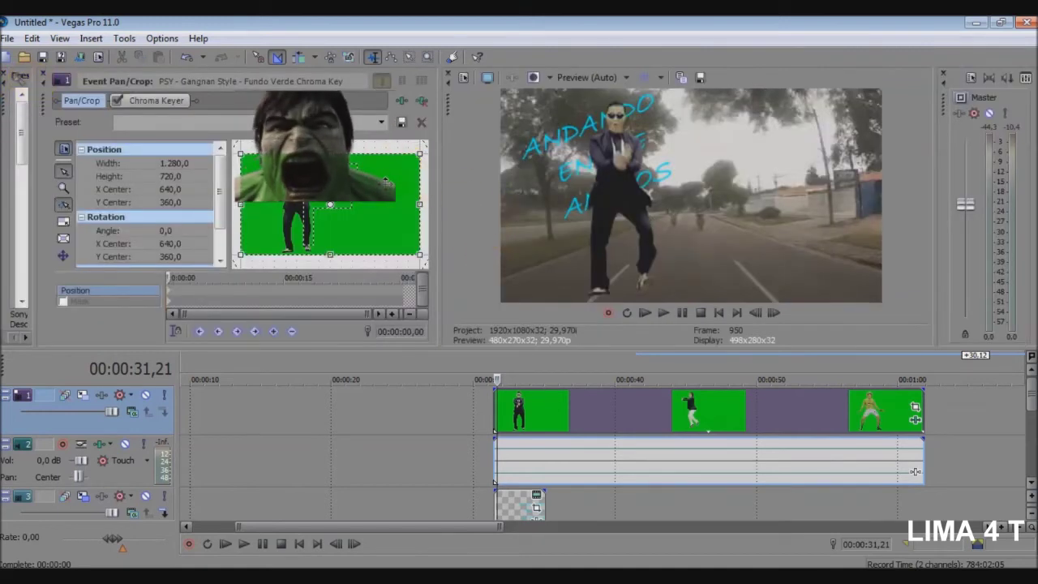
pyautogui.scroll(-2, 386, 182)
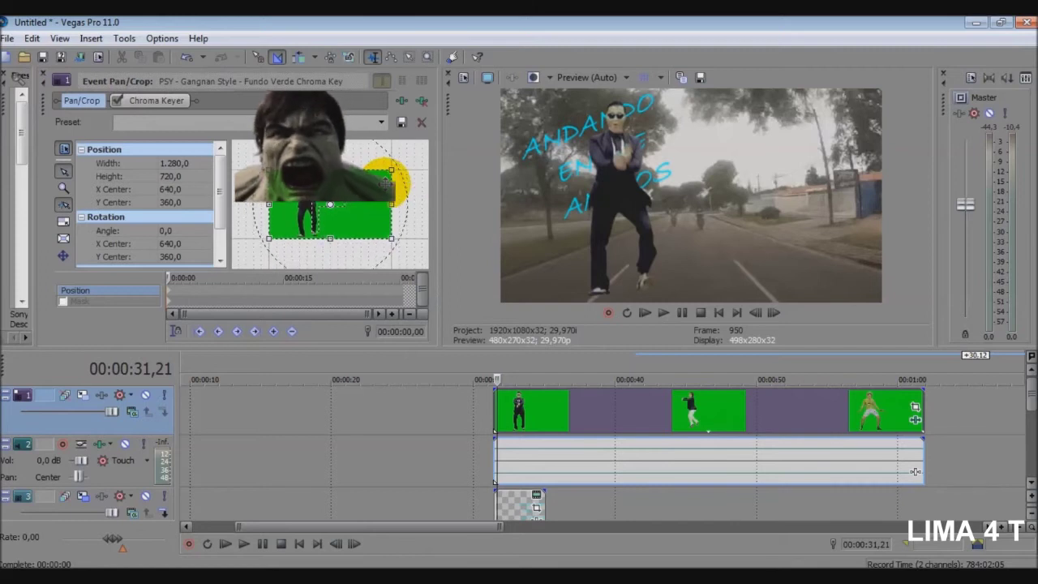
pyautogui.moveTo(391, 168); pyautogui.dragTo(508, 75)
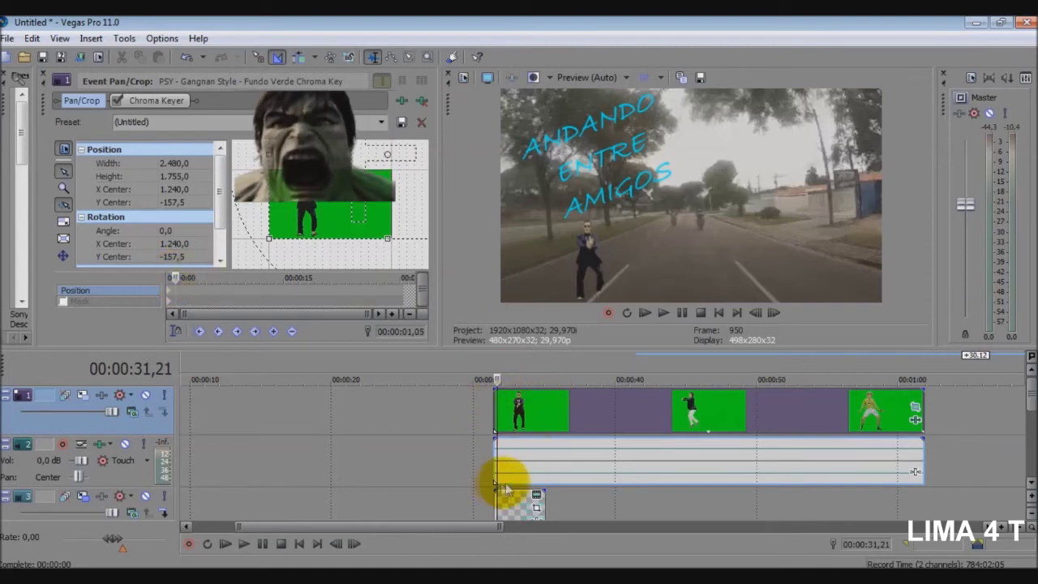
# Step: Play back the resized green-screen clip, select its full time range on the timeline and close its Pan/Crop settings
pyautogui.click(656, 313)
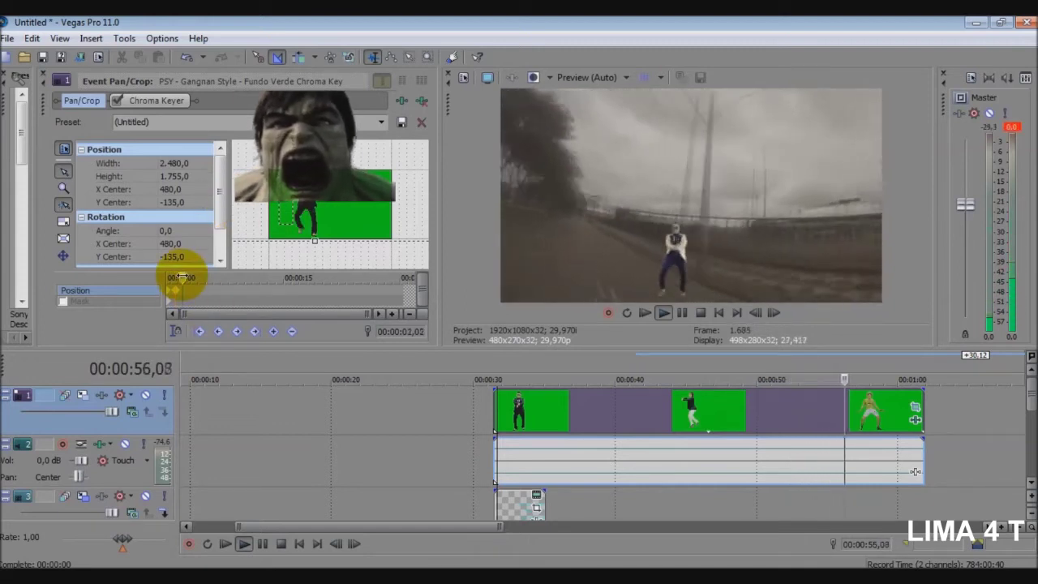
pyautogui.moveTo(181, 277); pyautogui.dragTo(207, 284)
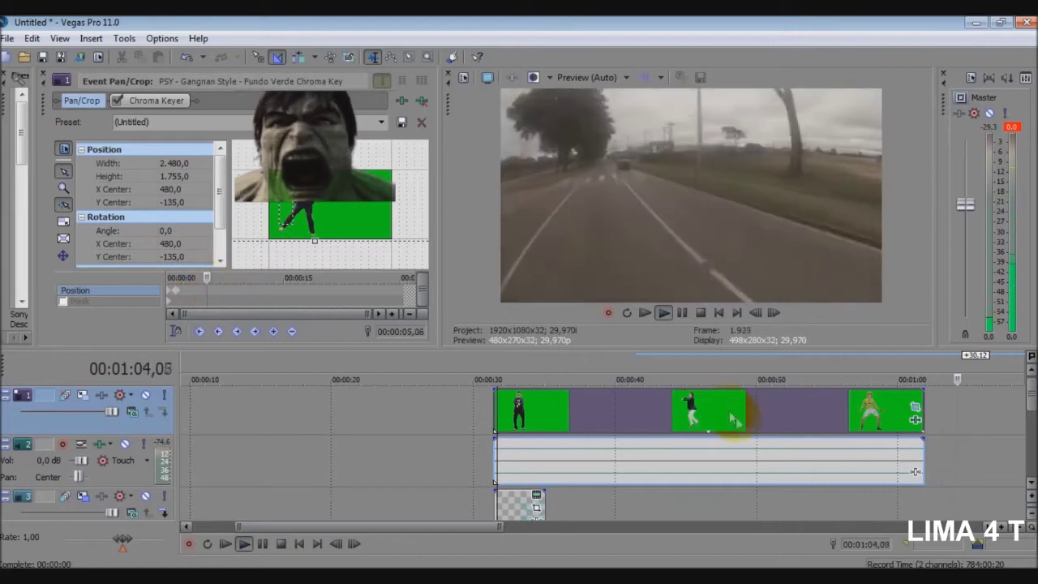
pyautogui.doubleClick(603, 408)
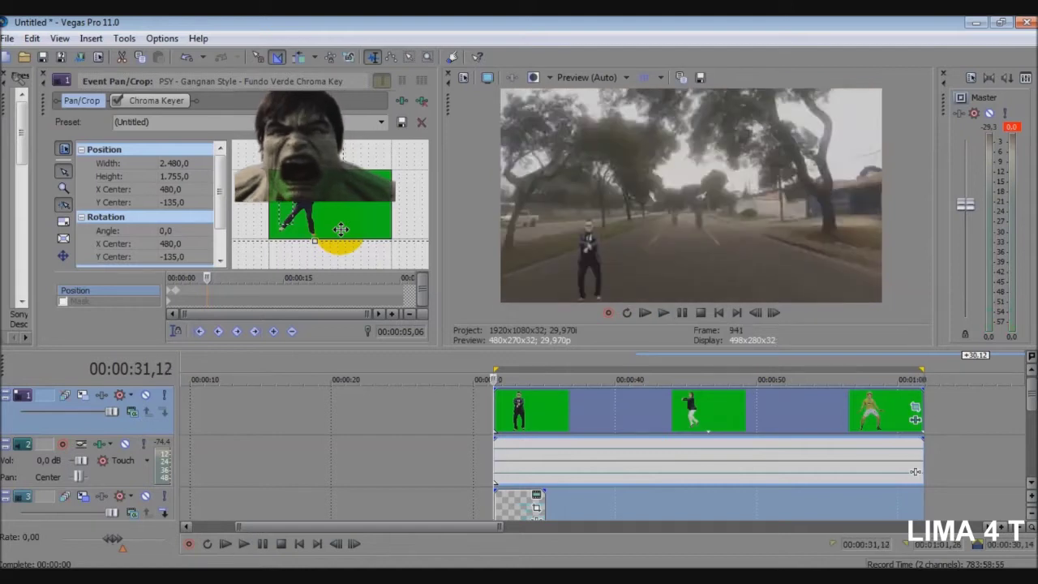
pyautogui.click(421, 123)
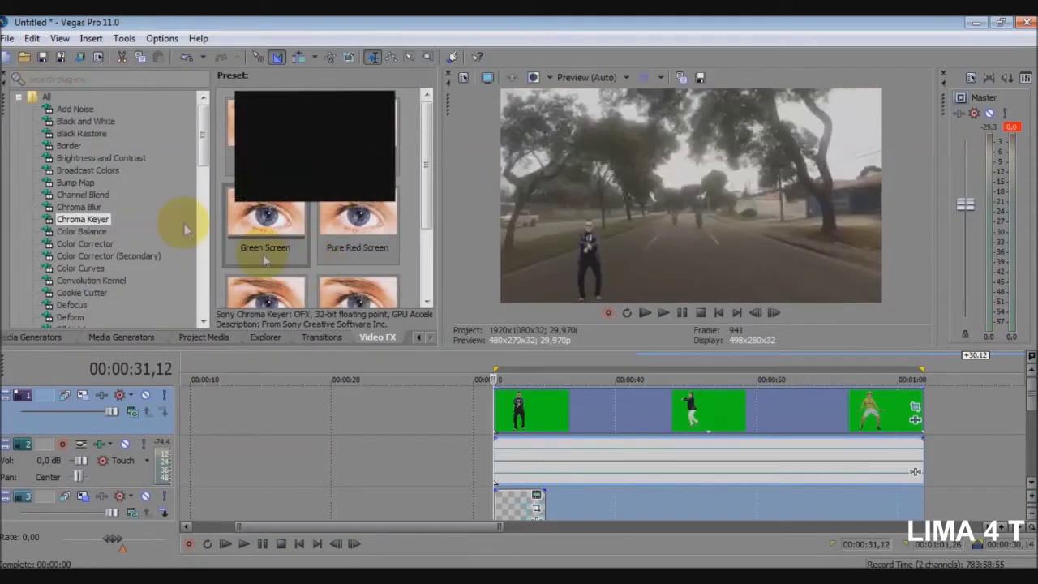
# Step: Browse the available video effects, including Black and White, Brightness and Contrast and Color Corrector, and the effect folders
pyautogui.click(73, 109)
pyautogui.click(75, 122)
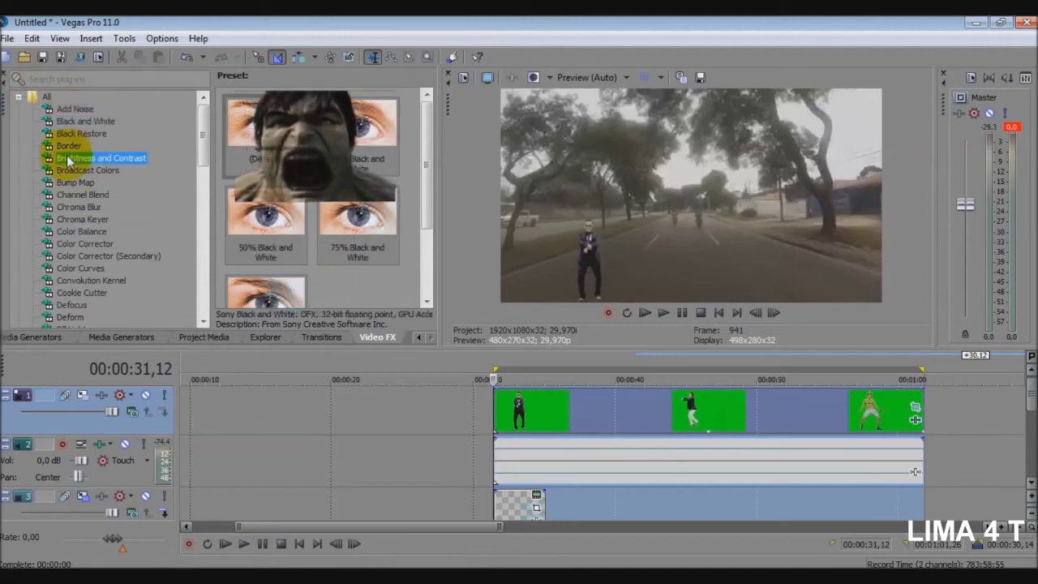
pyautogui.click(63, 159)
pyautogui.click(58, 245)
pyautogui.scroll(-7, 71, 271)
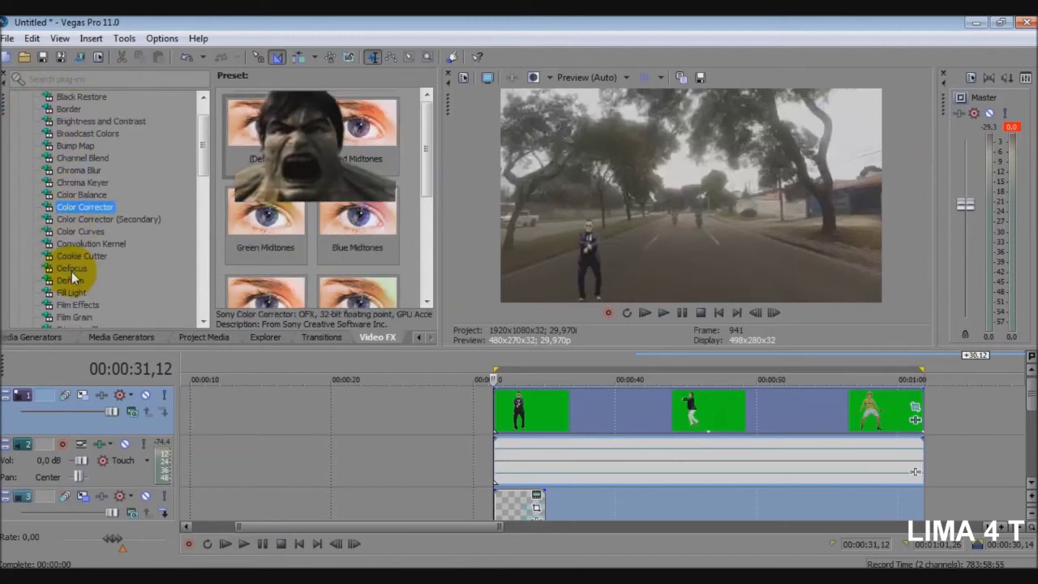
pyautogui.scroll(7, 72, 272)
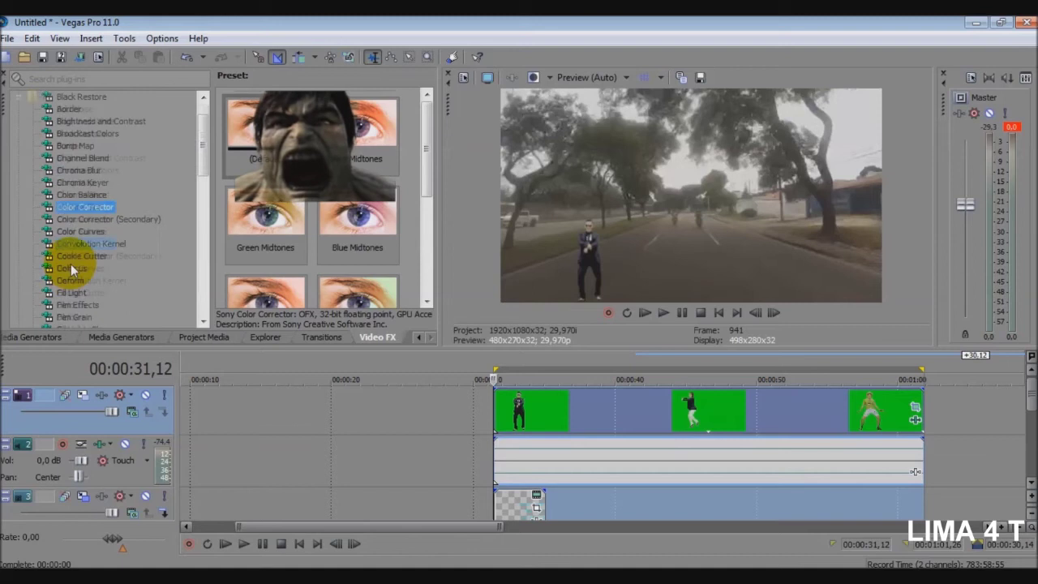
pyautogui.click(17, 97)
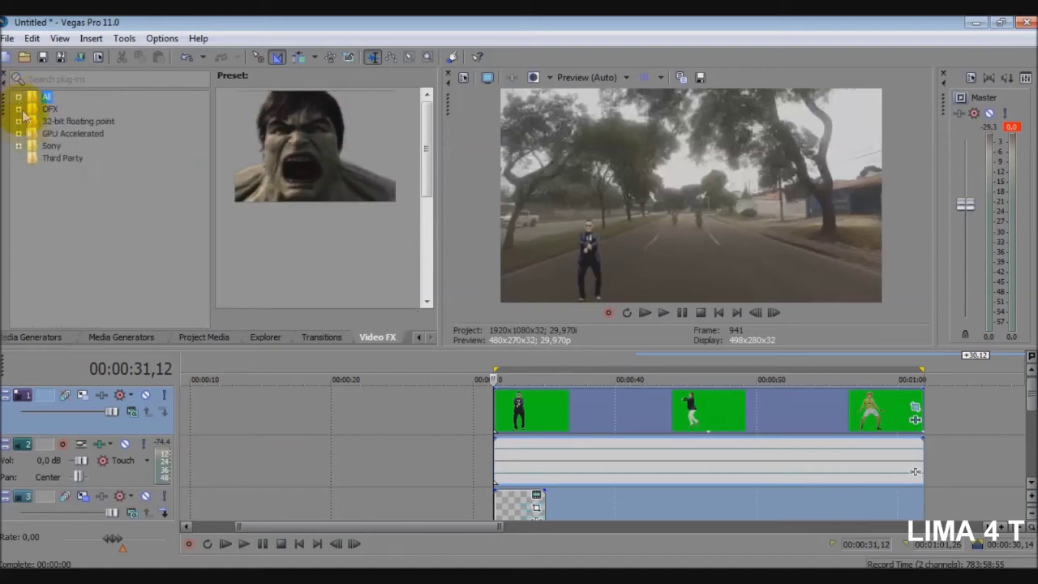
pyautogui.click(57, 149)
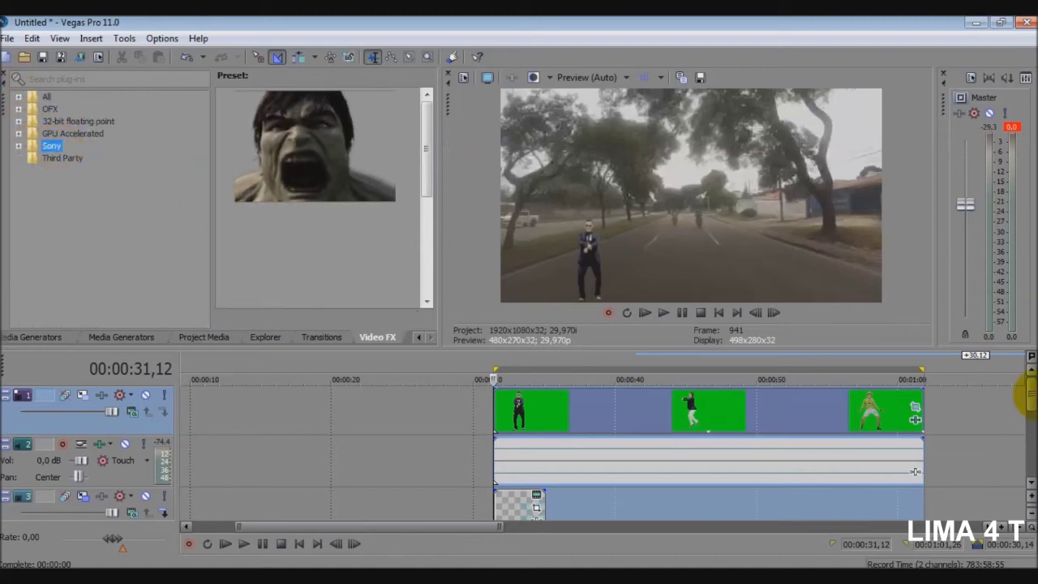
# Step: Insert a new audio track below the existing tracks
pyautogui.moveTo(1030, 398); pyautogui.dragTo(1030, 457)
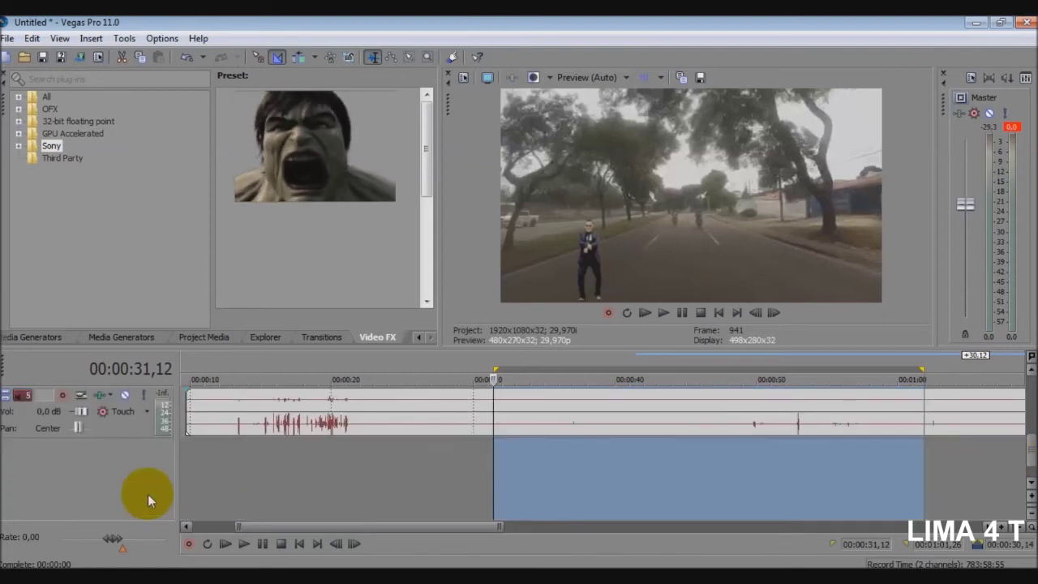
pyautogui.rightClick(78, 466)
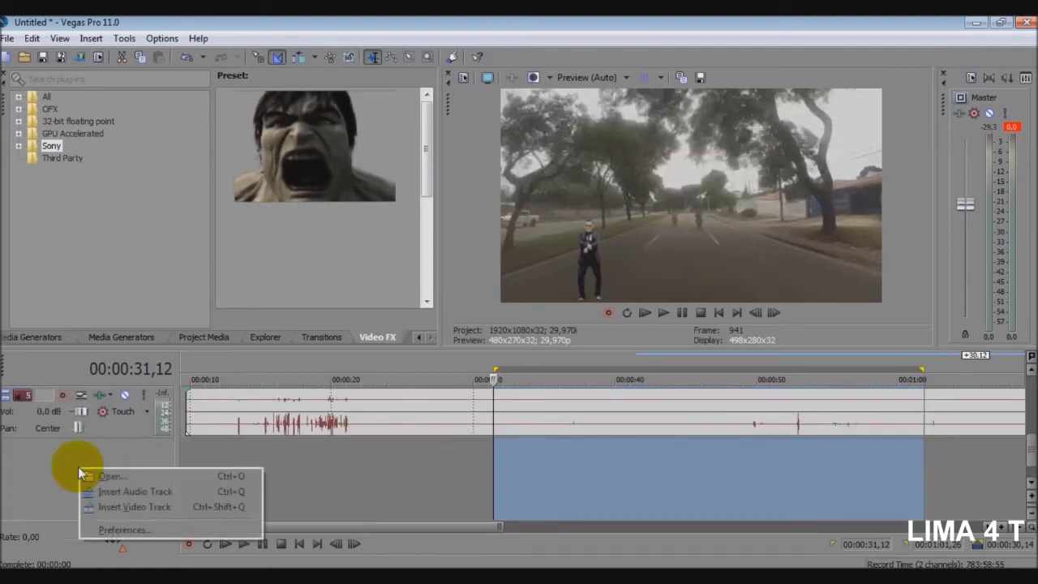
pyautogui.click(192, 493)
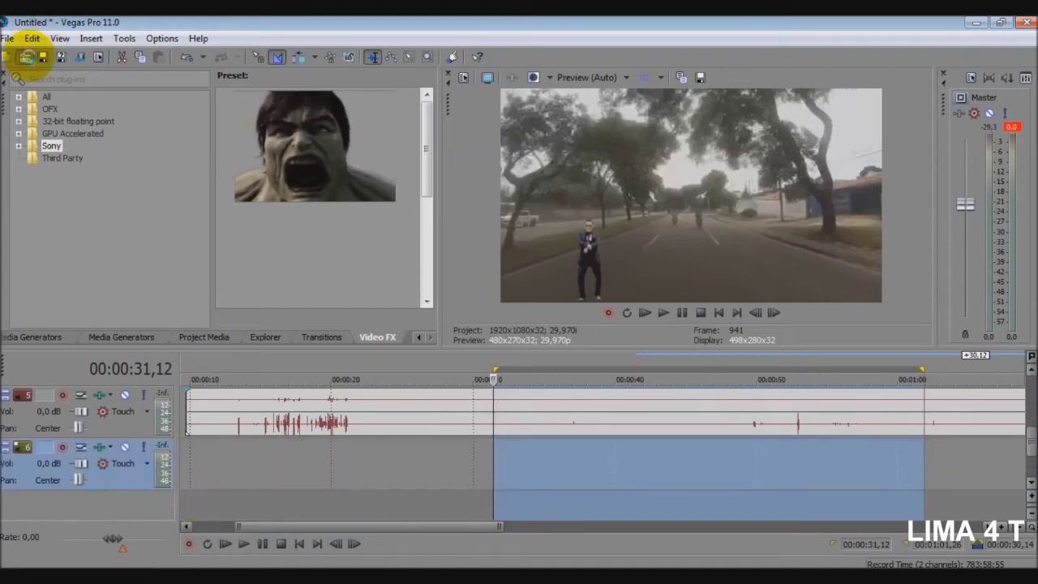
# Step: Open the "Double Six" music file from the MUSICA\Eletronica folder on drive H: onto the new audio track
pyautogui.click(26, 56)
pyautogui.click(349, 310)
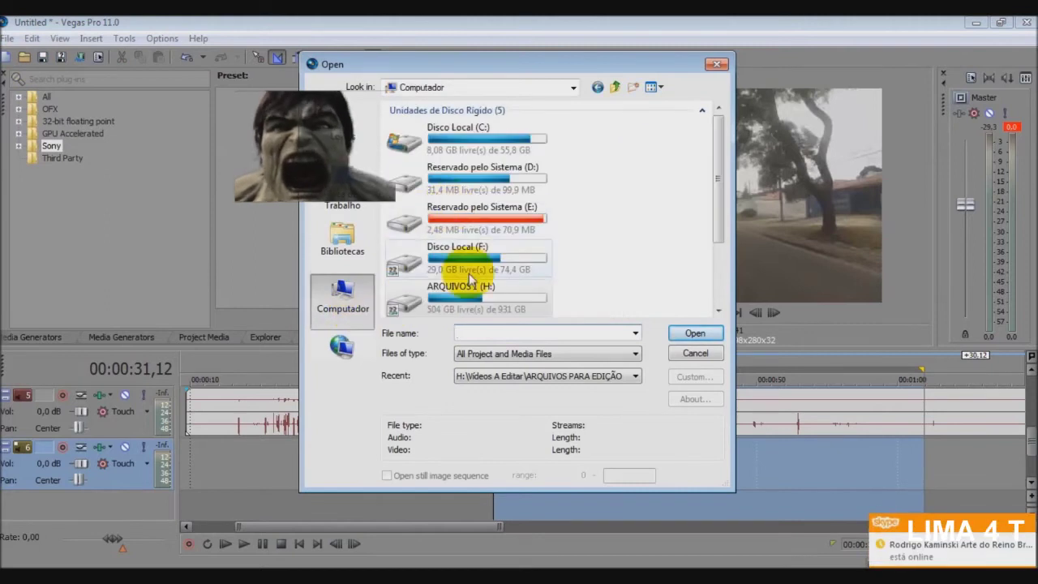
pyautogui.doubleClick(460, 303)
pyautogui.scroll(-10, 470, 239)
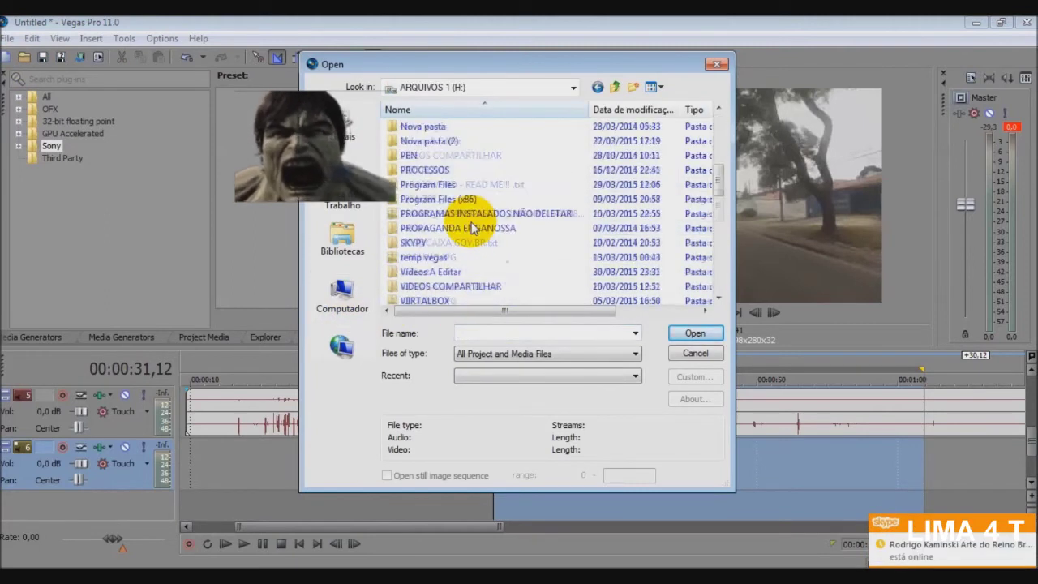
pyautogui.scroll(1, 437, 160)
pyautogui.click(438, 141)
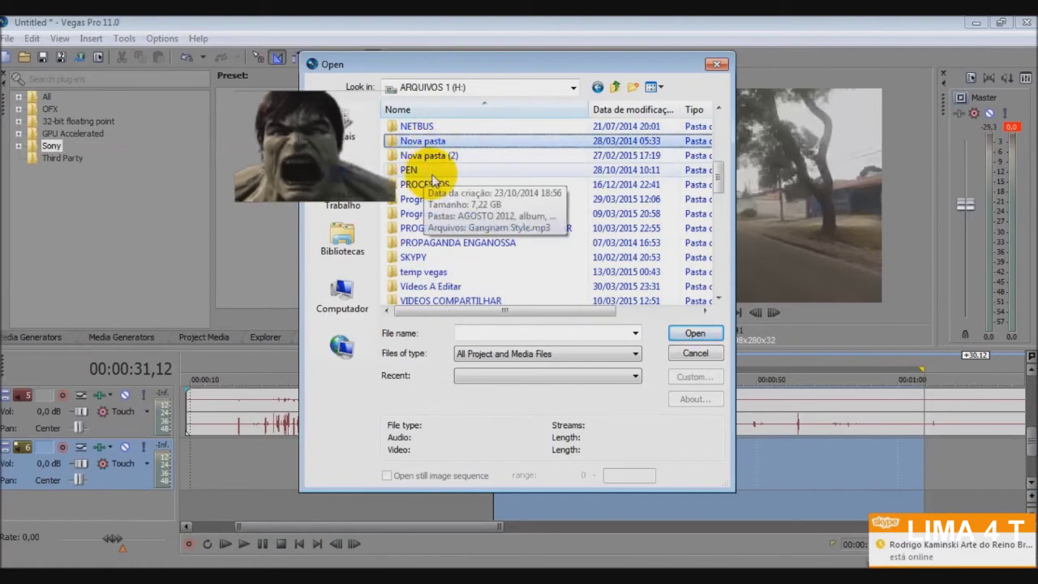
pyautogui.scroll(-5, 481, 177)
pyautogui.click(481, 178)
pyautogui.scroll(-1, 481, 178)
pyautogui.press('m')
pyautogui.press('Down')
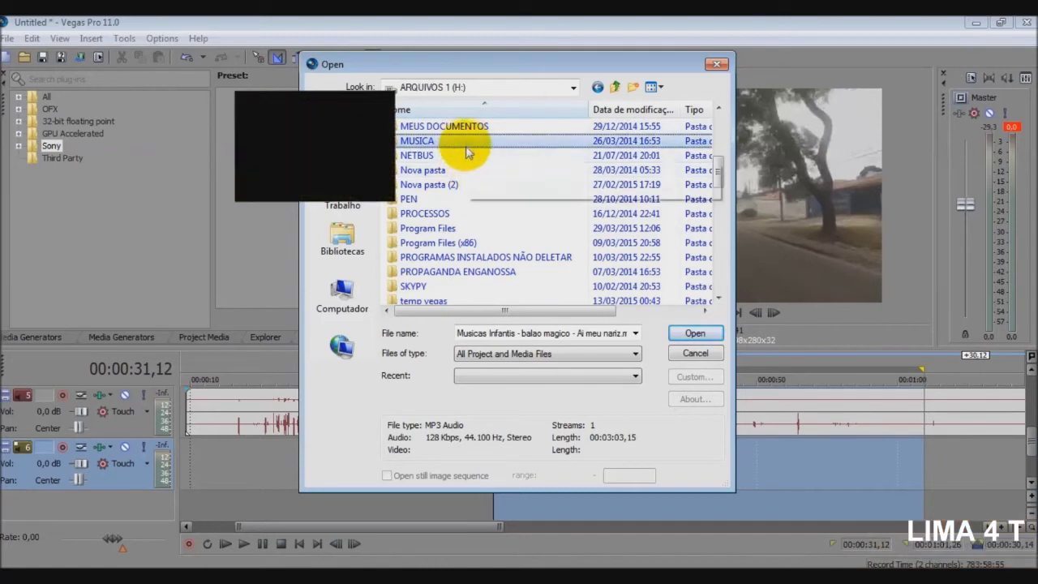
pyautogui.press('Return')
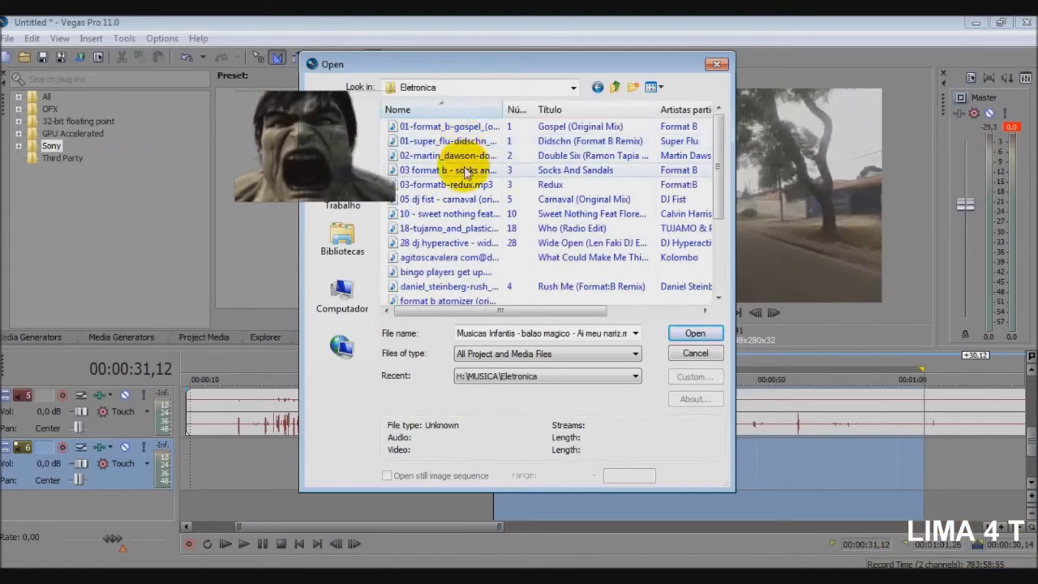
pyautogui.doubleClick(482, 156)
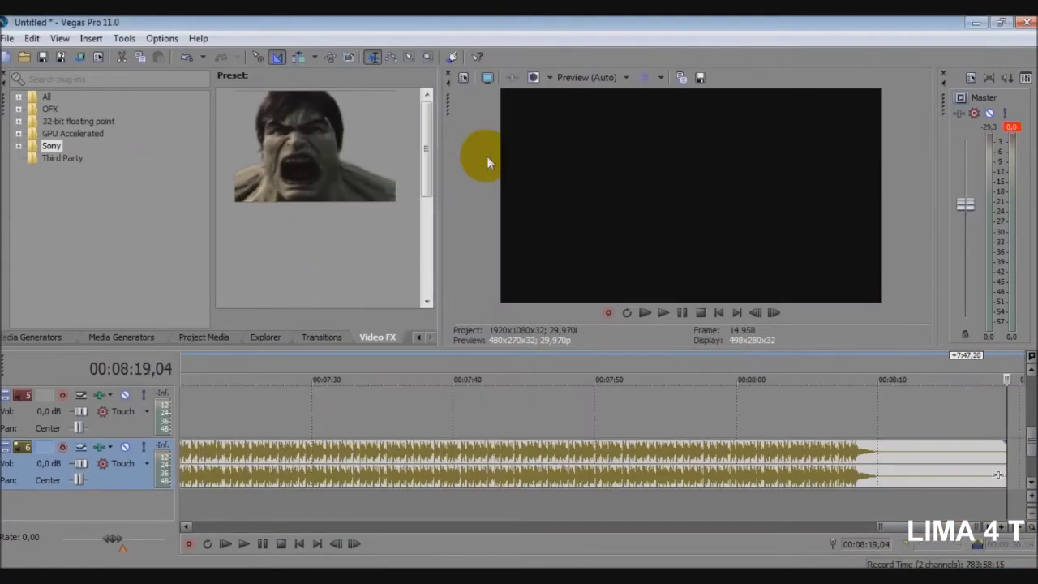
# Step: Play back the project with the added music under the green-screen and road video
pyautogui.doubleClick(239, 447)
pyautogui.press('space')
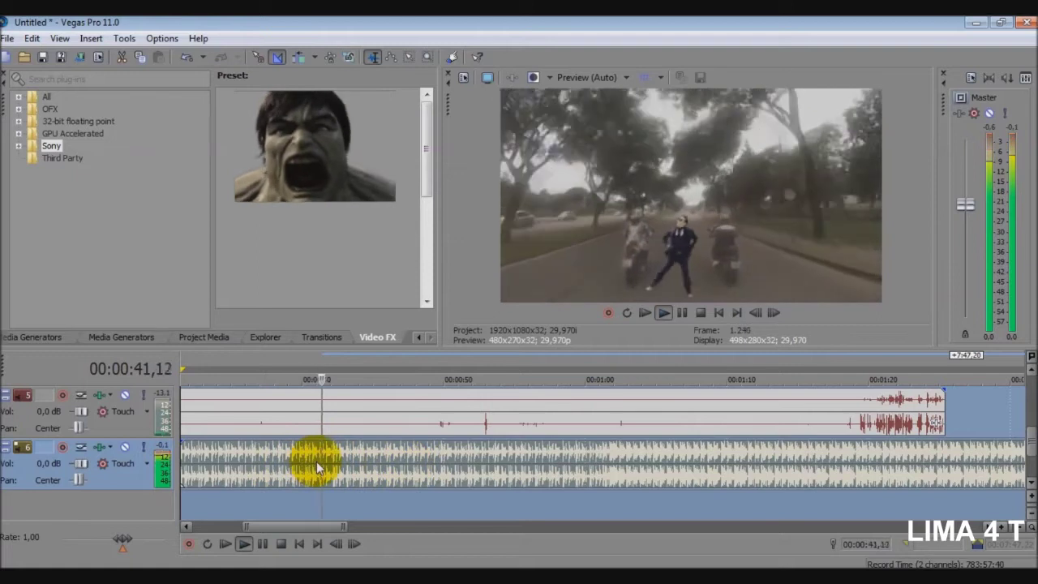
pyautogui.press('space')
pyautogui.press('space')
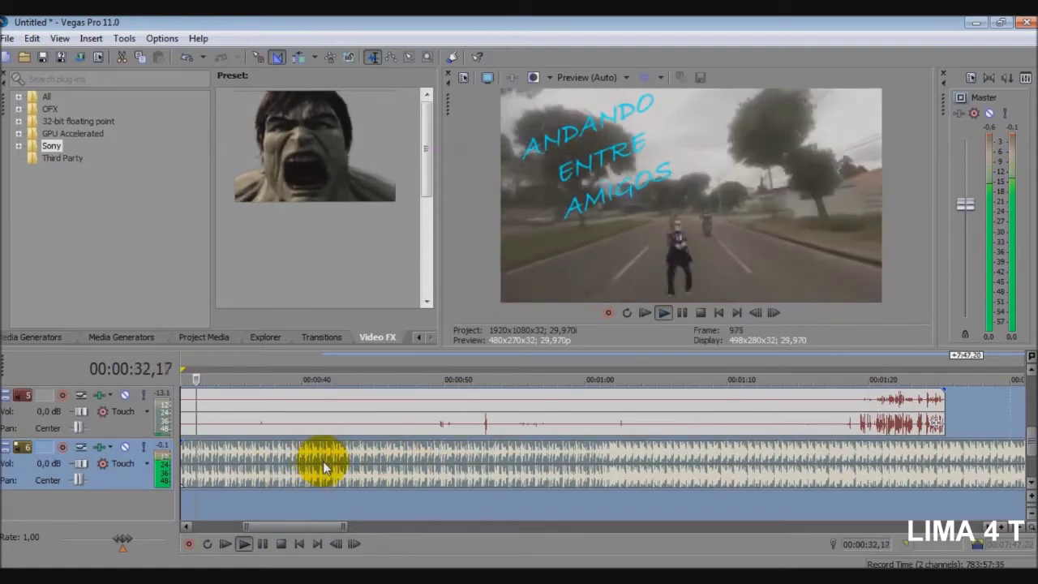
pyautogui.click(323, 466)
pyautogui.doubleClick(323, 464)
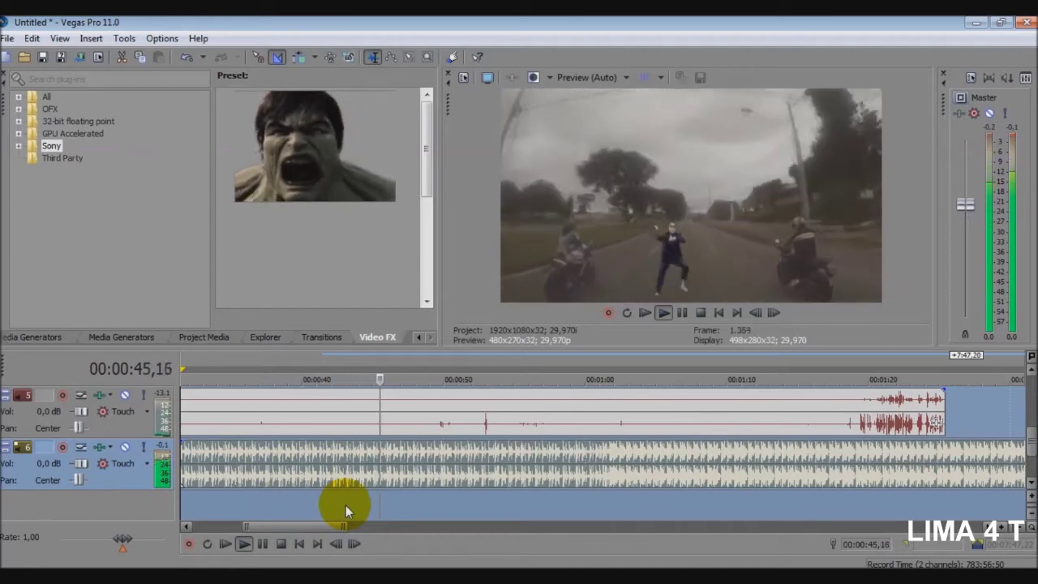
# Step: Split the music clip at about 00:00:46 and delete the part after the cut
pyautogui.press('s')
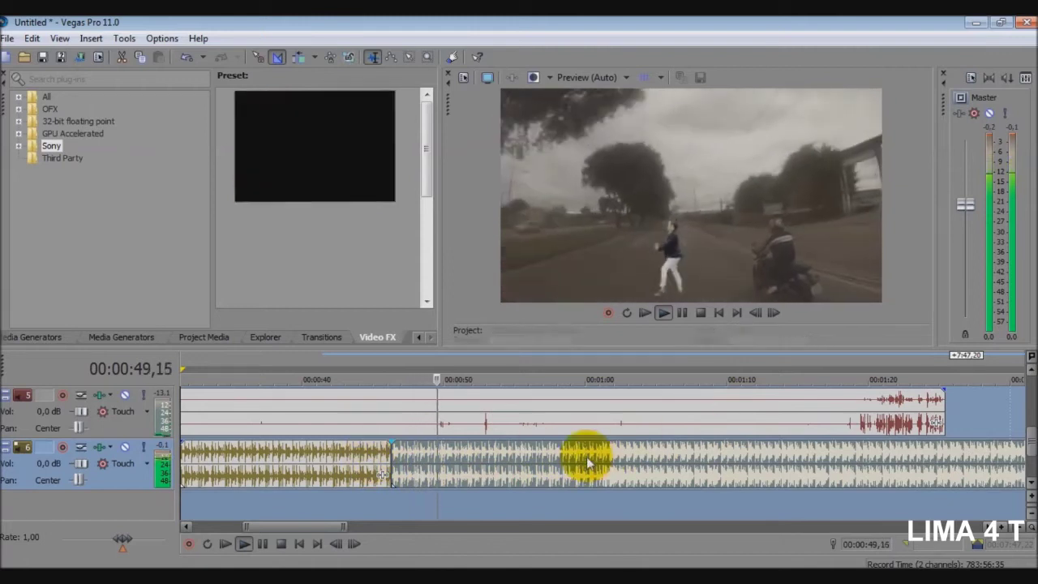
pyautogui.click(633, 454)
pyautogui.press('Delete')
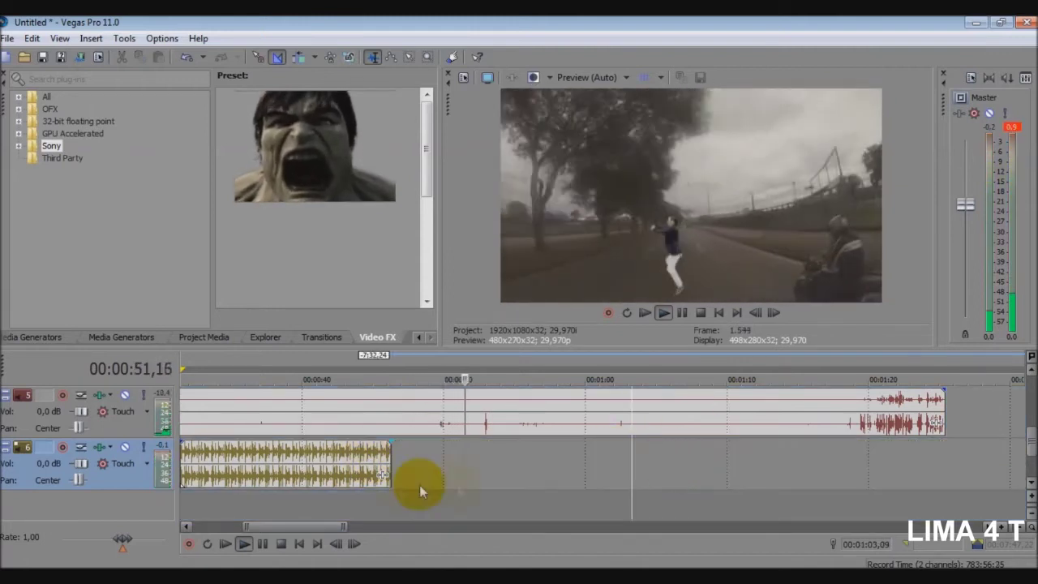
# Step: Trim the end of the road video and its audio back to the end of the shortened music clip
pyautogui.moveTo(274, 526); pyautogui.dragTo(253, 527)
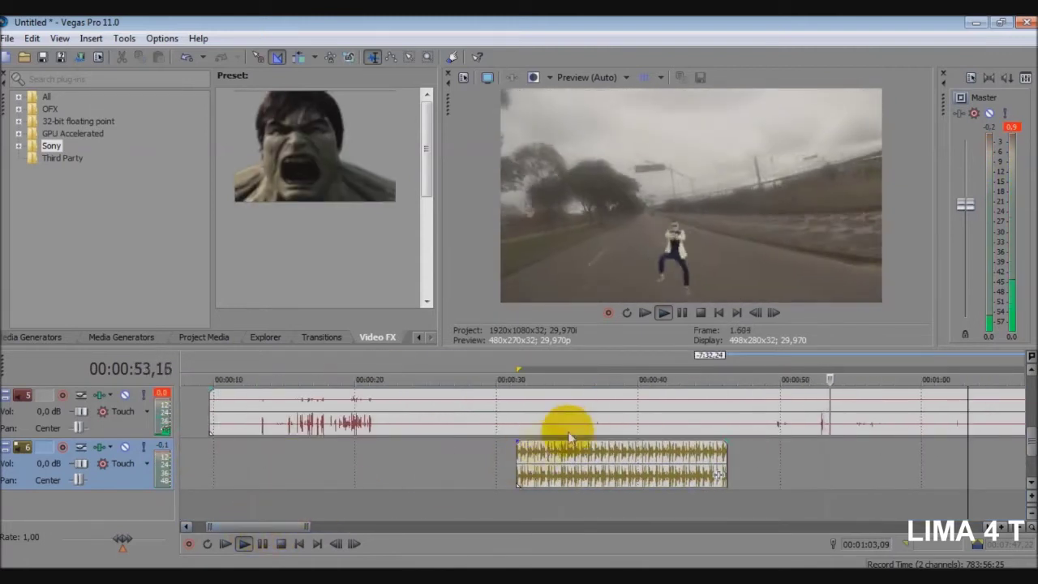
pyautogui.scroll(-5, 543, 454)
pyautogui.scroll(5, 377, 425)
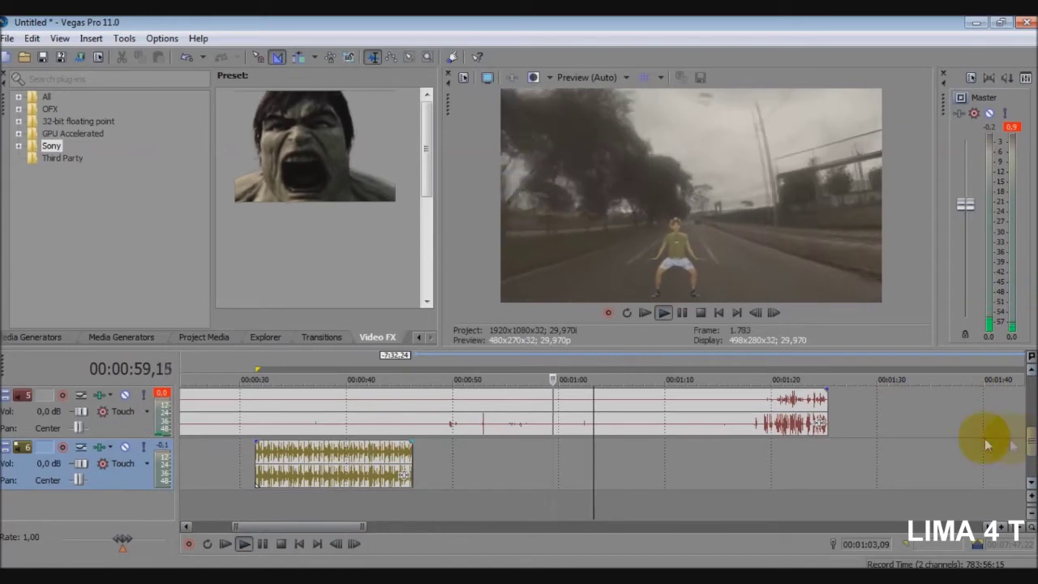
pyautogui.moveTo(825, 416); pyautogui.dragTo(405, 422)
# Step: Trim the end of the green-screen clip and its audio to line up with the end of the road video
pyautogui.moveTo(1028, 453); pyautogui.dragTo(1029, 417)
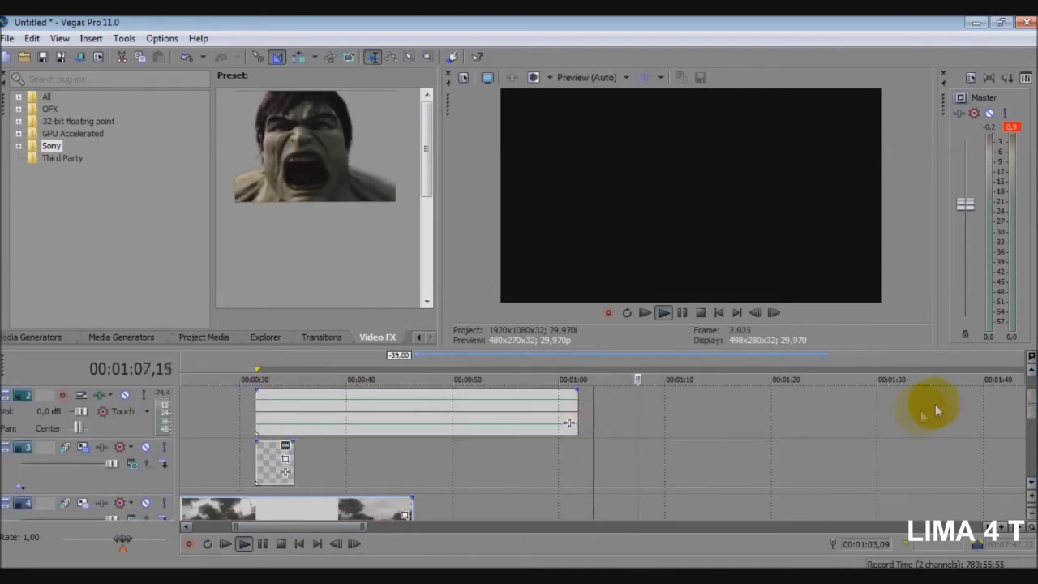
pyautogui.moveTo(1028, 408); pyautogui.dragTo(1020, 378)
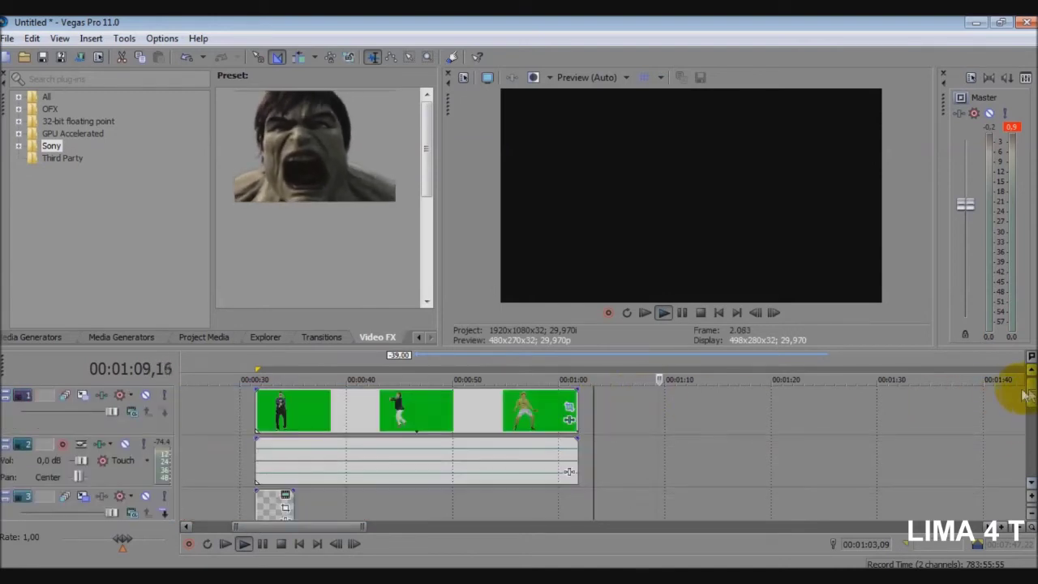
pyautogui.click(575, 414)
pyautogui.moveTo(574, 414); pyautogui.dragTo(417, 409)
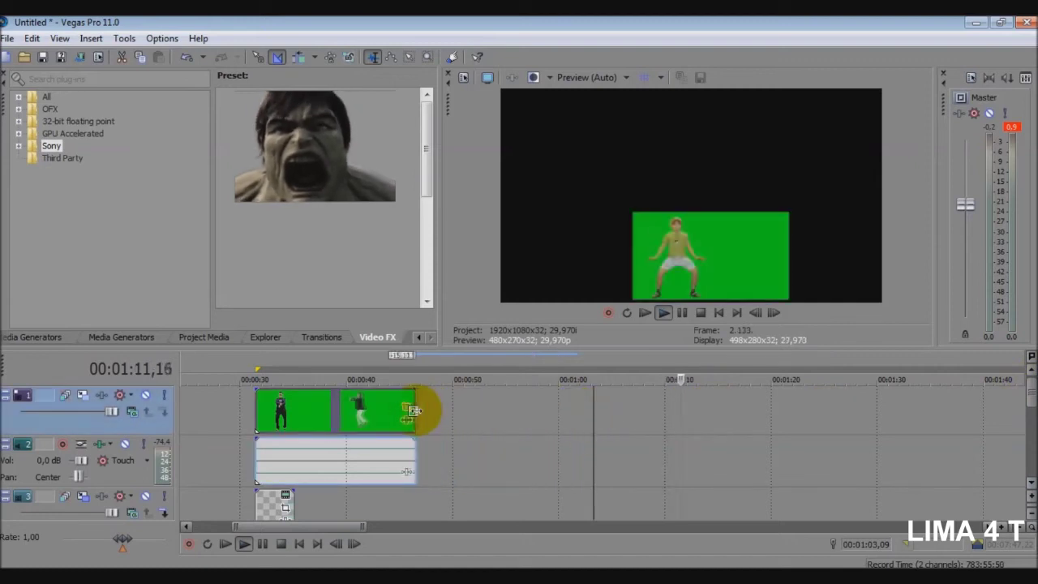
# Step: Enlarge the timeline area upward by shrinking the preview and effects area so more tracks fit
pyautogui.scroll(-2, 445, 416)
pyautogui.moveTo(1027, 404); pyautogui.dragTo(1026, 430)
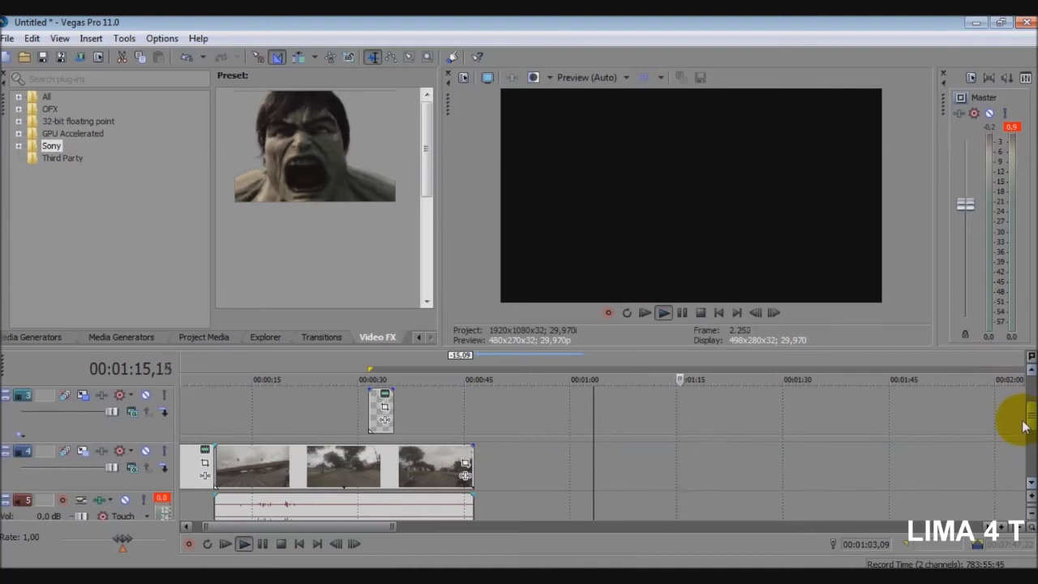
pyautogui.moveTo(697, 347); pyautogui.dragTo(713, 236)
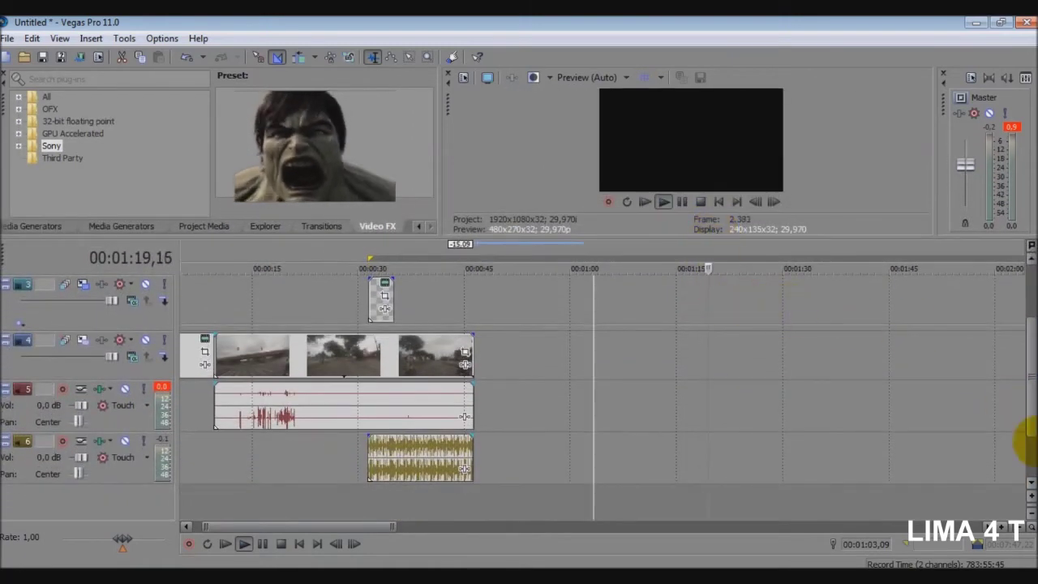
# Step: Look over all the tracks and compare where the trimmed clips start and end
pyautogui.scroll(1, 1029, 410)
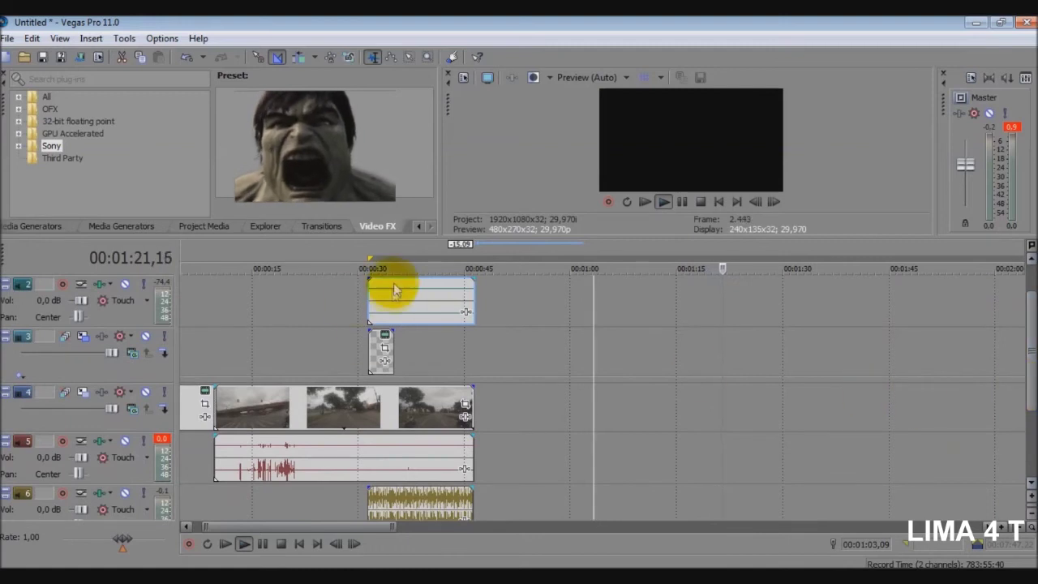
pyautogui.click(188, 408)
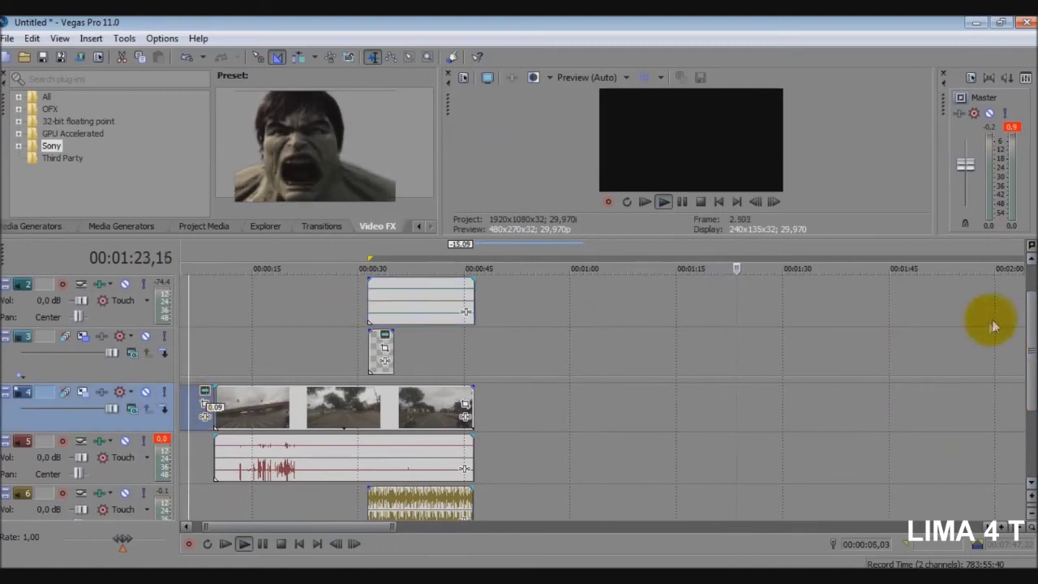
pyautogui.scroll(1, 1028, 310)
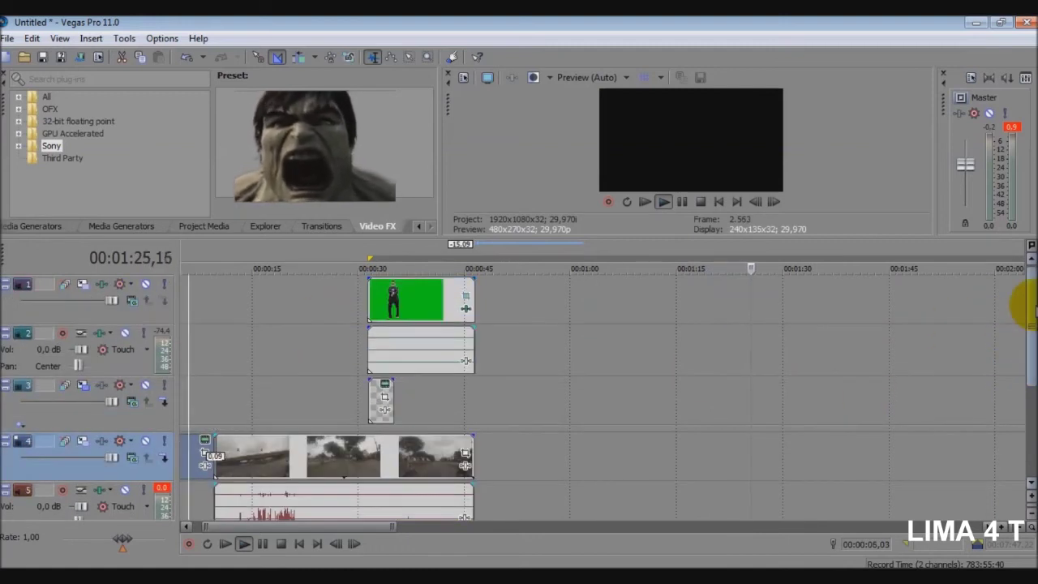
pyautogui.scroll(-3, 1014, 364)
pyautogui.scroll(3, 1003, 406)
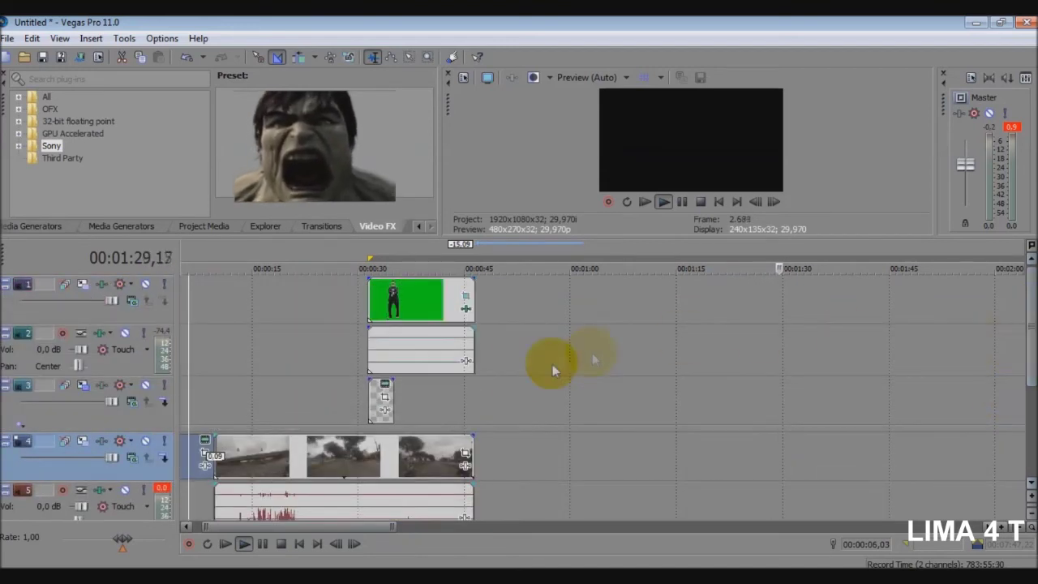
pyautogui.click(229, 501)
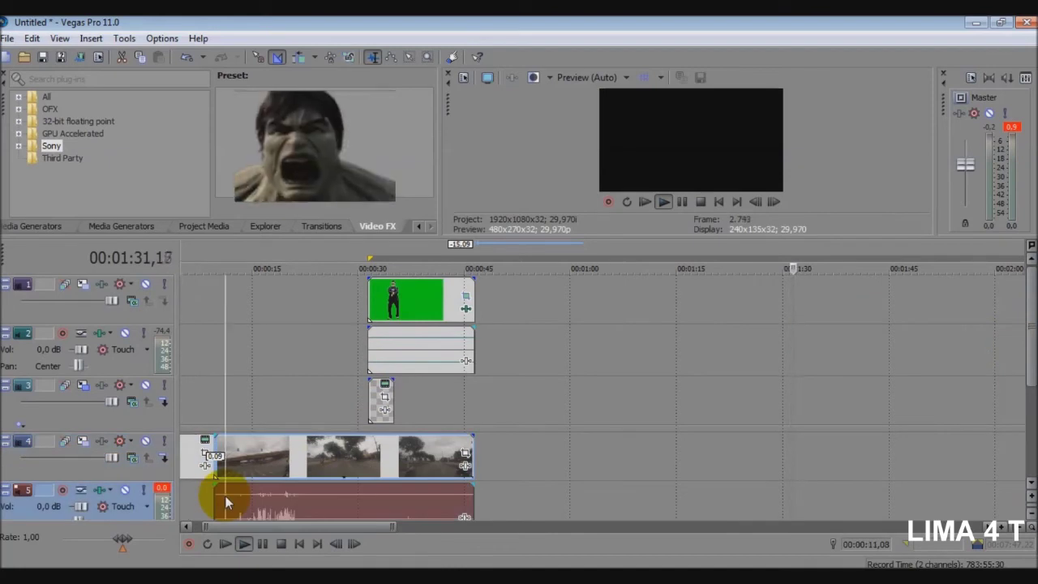
# Step: Extend the start of the music clip back to the start of the road video at about 00:00:09,17
pyautogui.scroll(-2, 1026, 369)
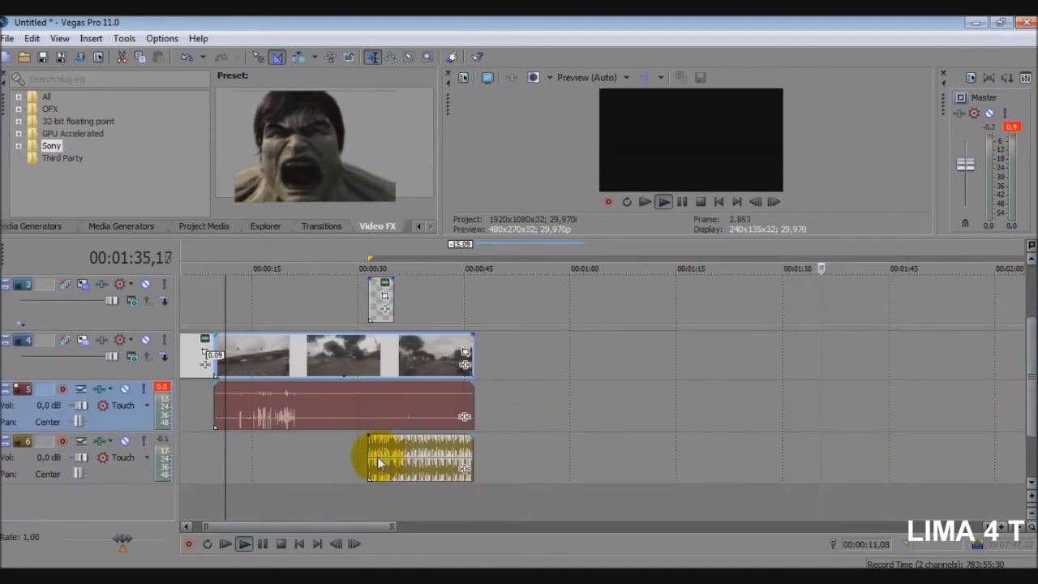
pyautogui.click(378, 464)
pyautogui.moveTo(367, 462); pyautogui.dragTo(221, 451)
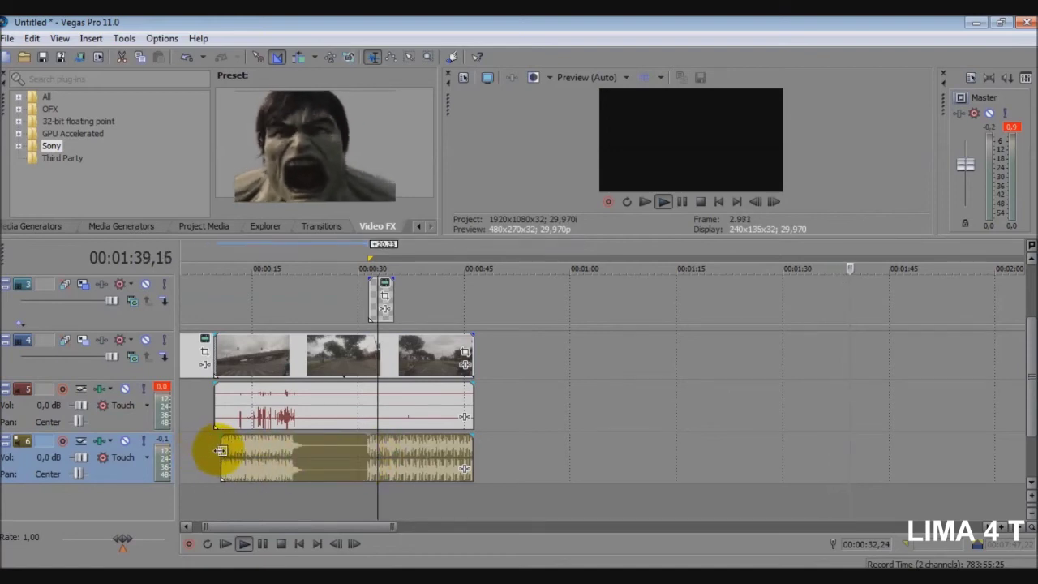
# Step: Select the music clip's time range and play back the video with the extended music
pyautogui.doubleClick(219, 451)
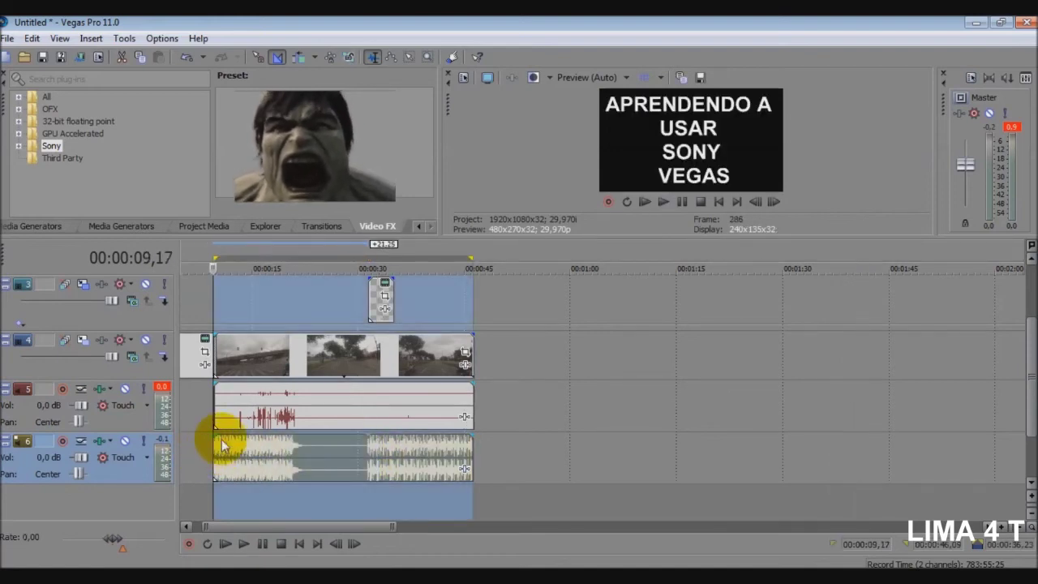
pyautogui.click(226, 451)
pyautogui.press('space')
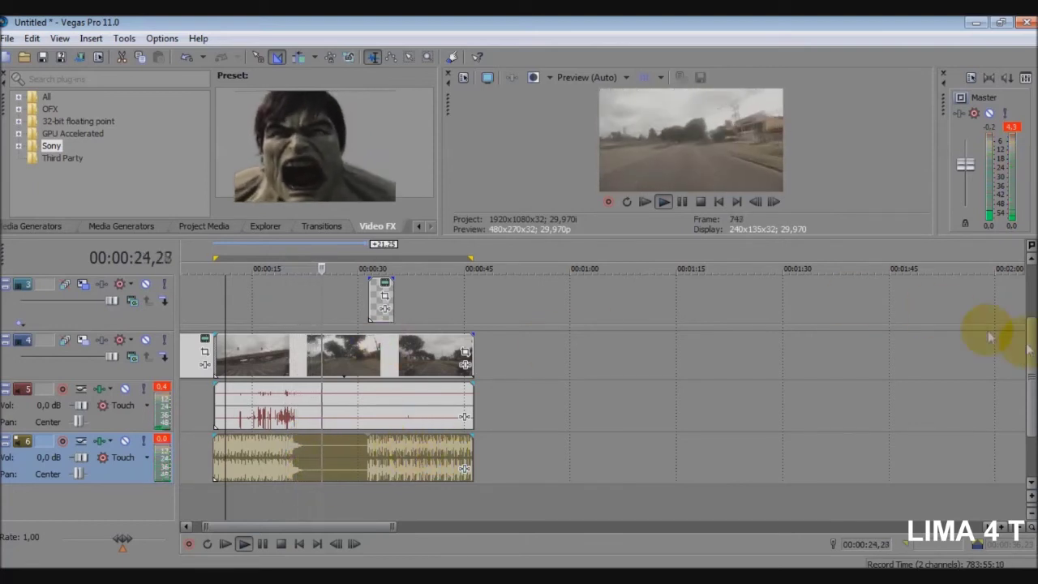
# Step: Extend the green-screen clip back to the road video's start and stretch the "ANDANDO ENTRE AMIGOS" text across nearly the whole video
pyautogui.moveTo(1029, 372); pyautogui.dragTo(1032, 336)
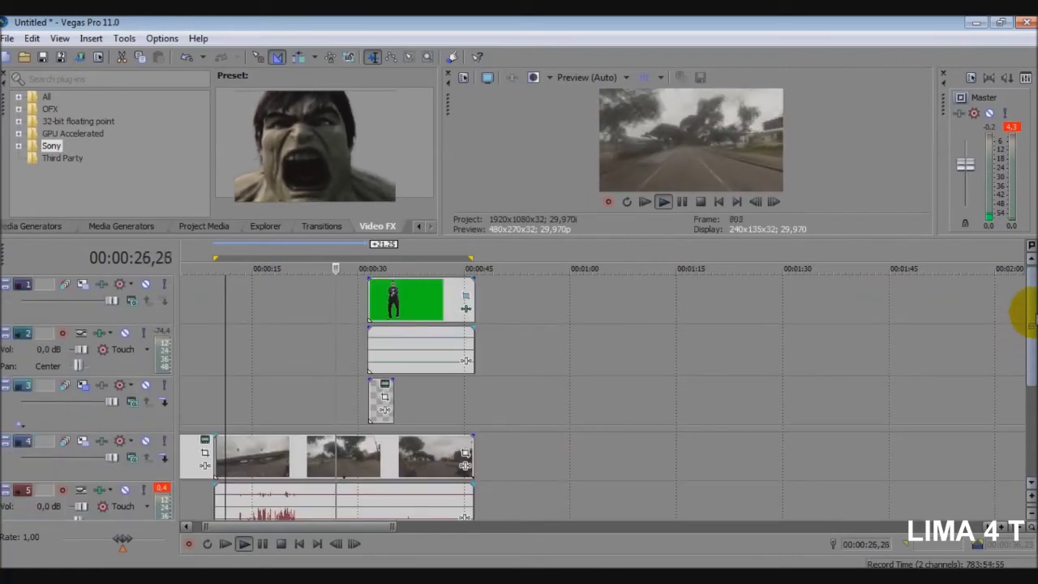
pyautogui.moveTo(369, 300); pyautogui.dragTo(221, 302)
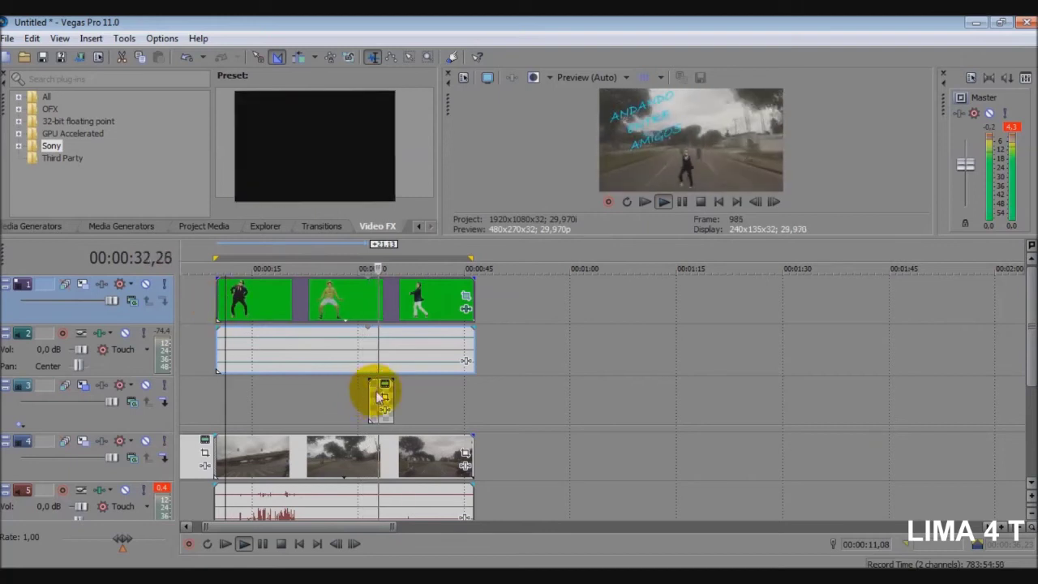
pyautogui.moveTo(371, 393); pyautogui.dragTo(218, 403)
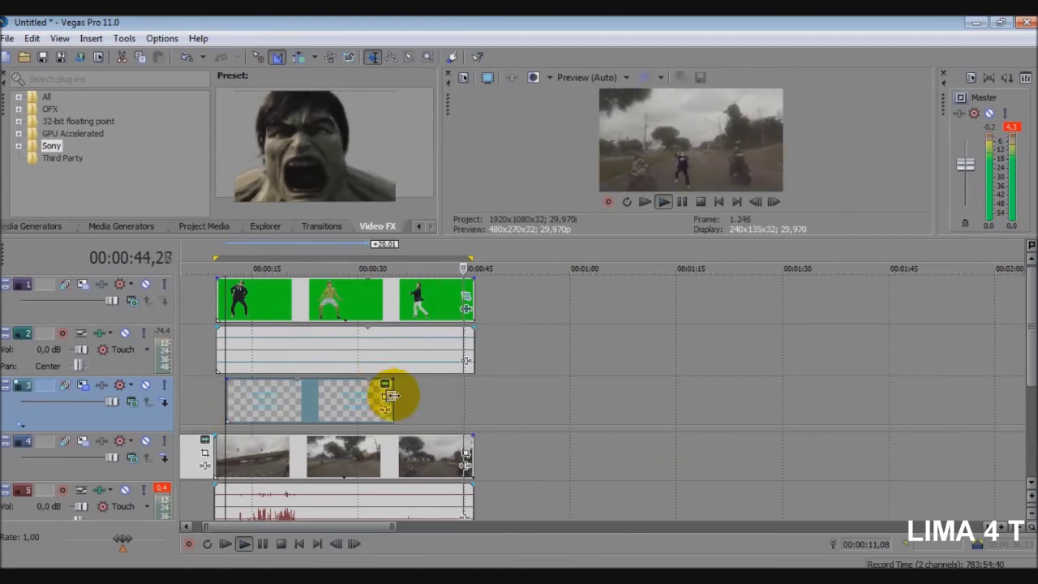
pyautogui.moveTo(391, 396); pyautogui.dragTo(444, 396)
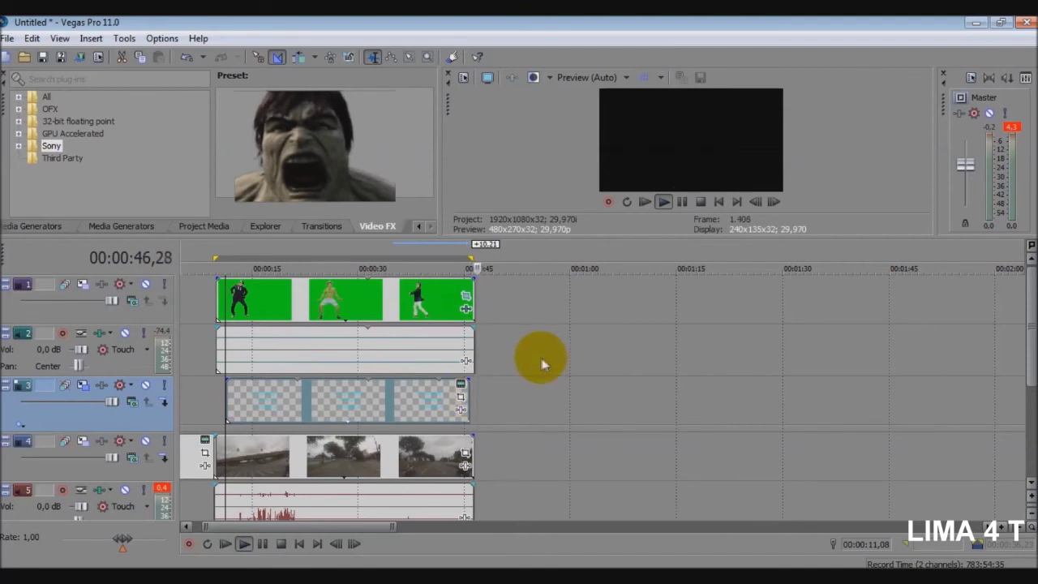
pyautogui.click(296, 357)
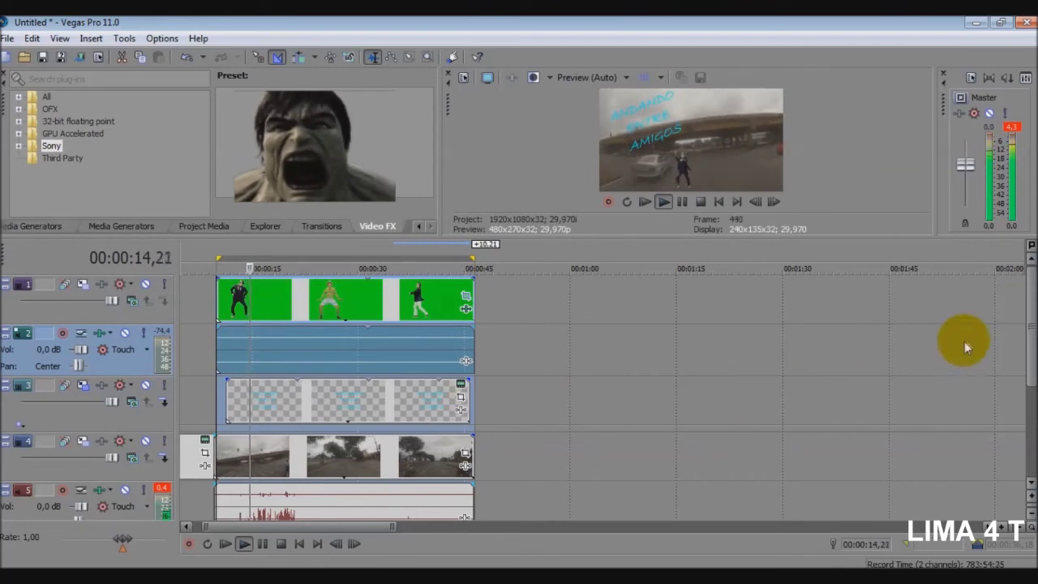
# Step: Extend the loop region from the timeline's start to the end of the video at 00:00:46,04, playing back the ending and pausing there
pyautogui.moveTo(1028, 319)
pyautogui.mouseDown()
pyautogui.moveTo(1022, 364)
pyautogui.moveTo(1032, 372)
pyautogui.moveTo(1022, 301)
pyautogui.mouseUp()
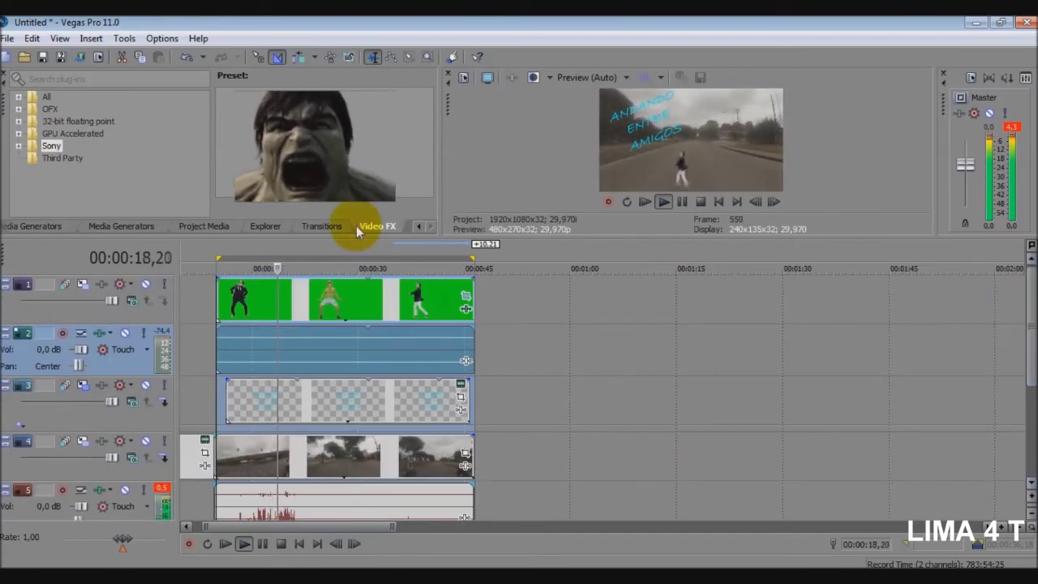
pyautogui.moveTo(225, 257); pyautogui.dragTo(63, 263)
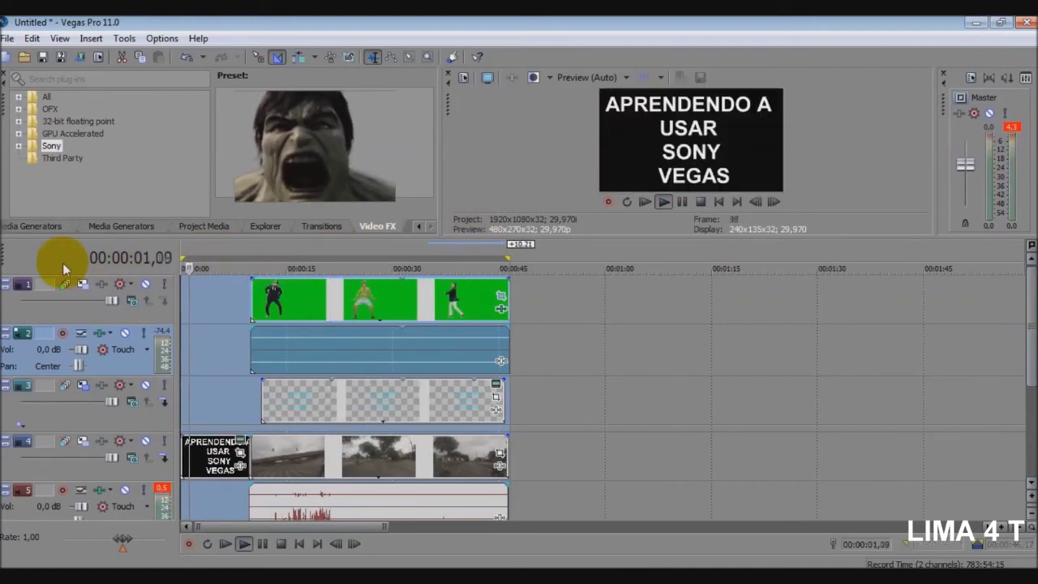
pyautogui.moveTo(511, 252)
pyautogui.mouseDown()
pyautogui.moveTo(969, 259)
pyautogui.moveTo(504, 260)
pyautogui.mouseUp()
pyautogui.click(503, 261)
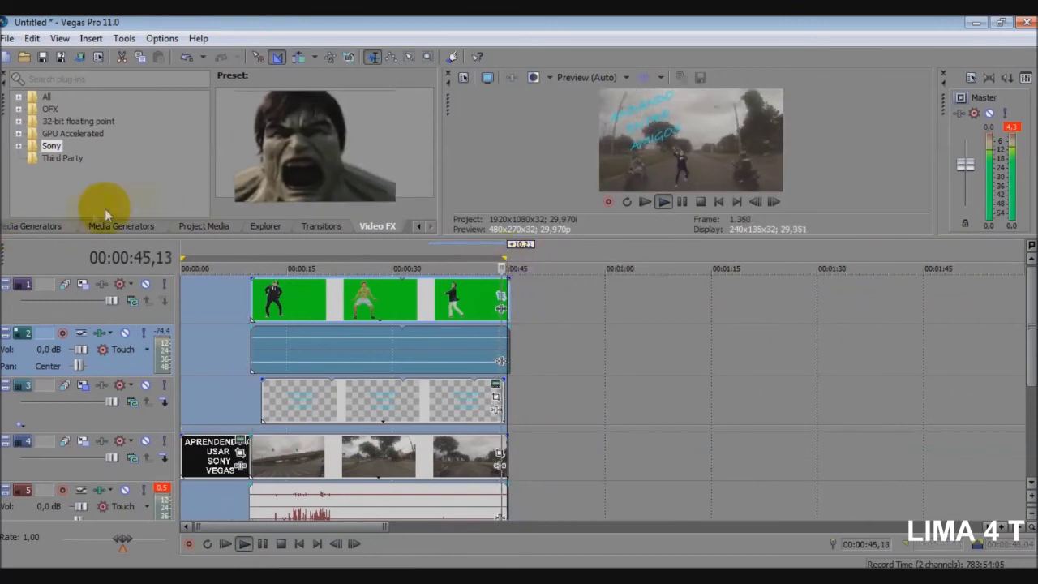
pyautogui.click(678, 206)
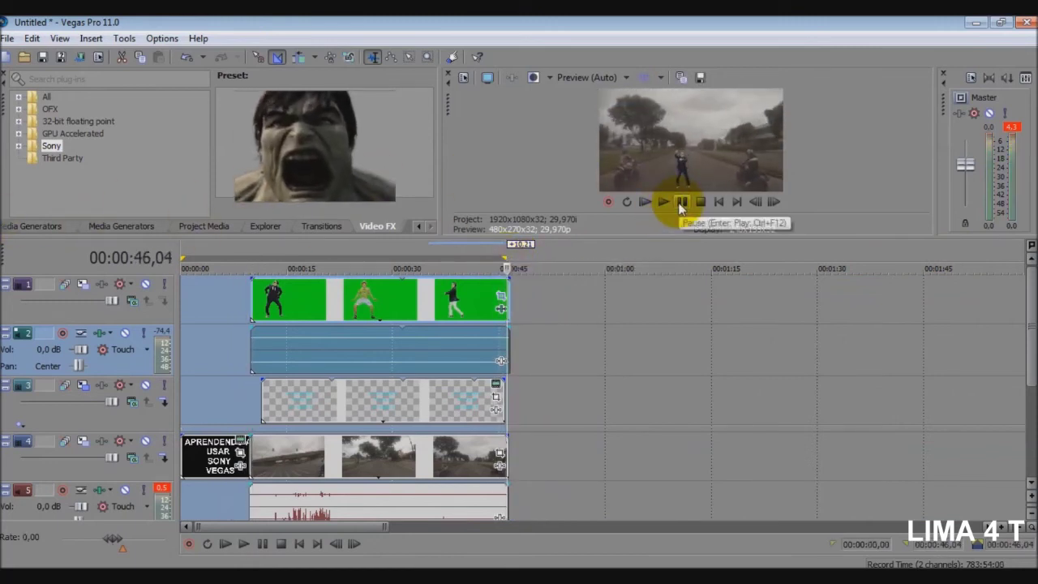
# Step: Open the Render As settings and choose the Windows Media Video V11 template "6 Mbps HD 720-30p Video"
pyautogui.click(7, 39)
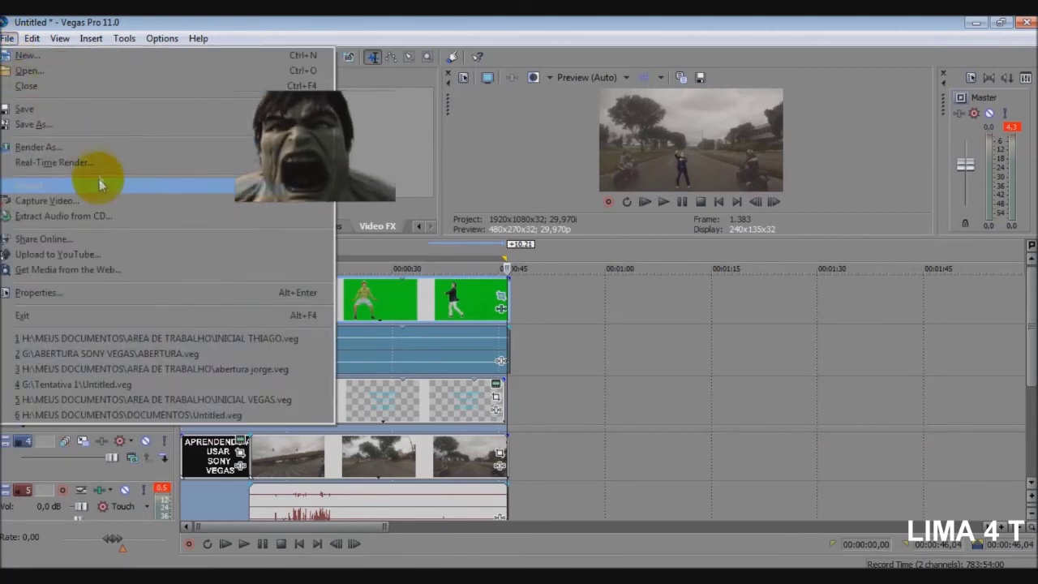
pyautogui.click(111, 146)
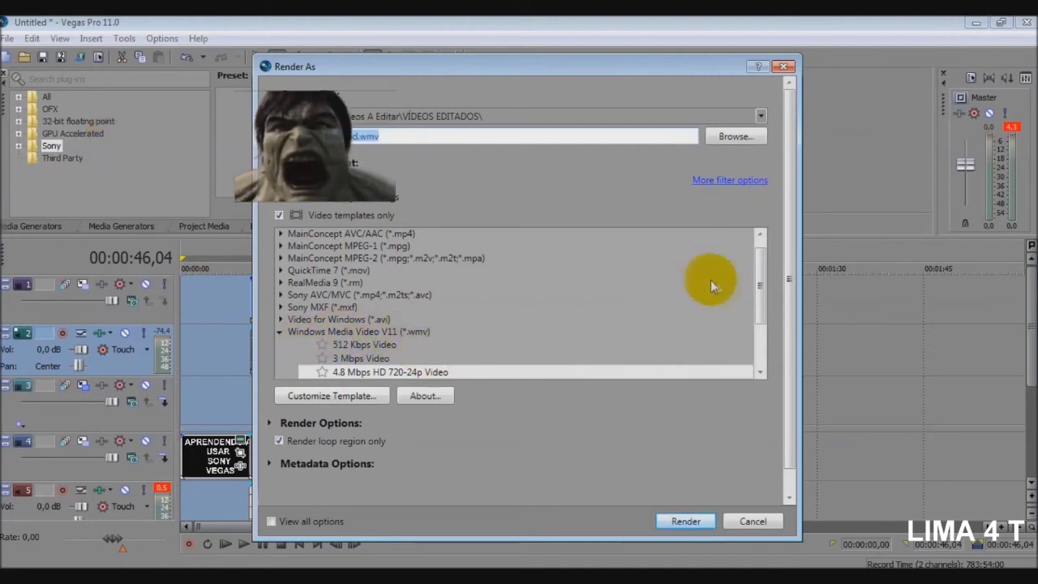
pyautogui.moveTo(762, 266); pyautogui.dragTo(759, 300)
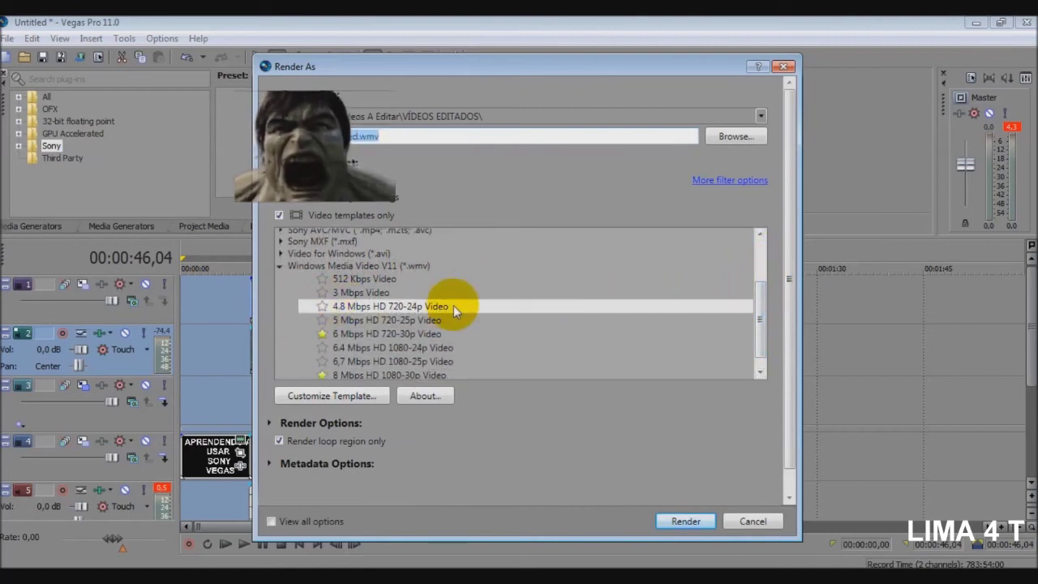
pyautogui.click(364, 335)
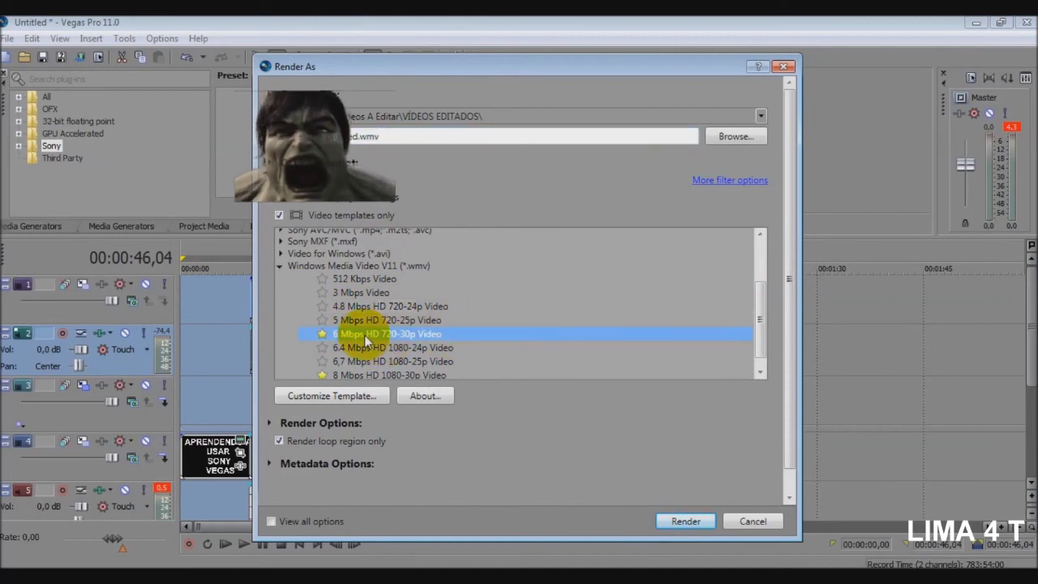
pyautogui.click(357, 373)
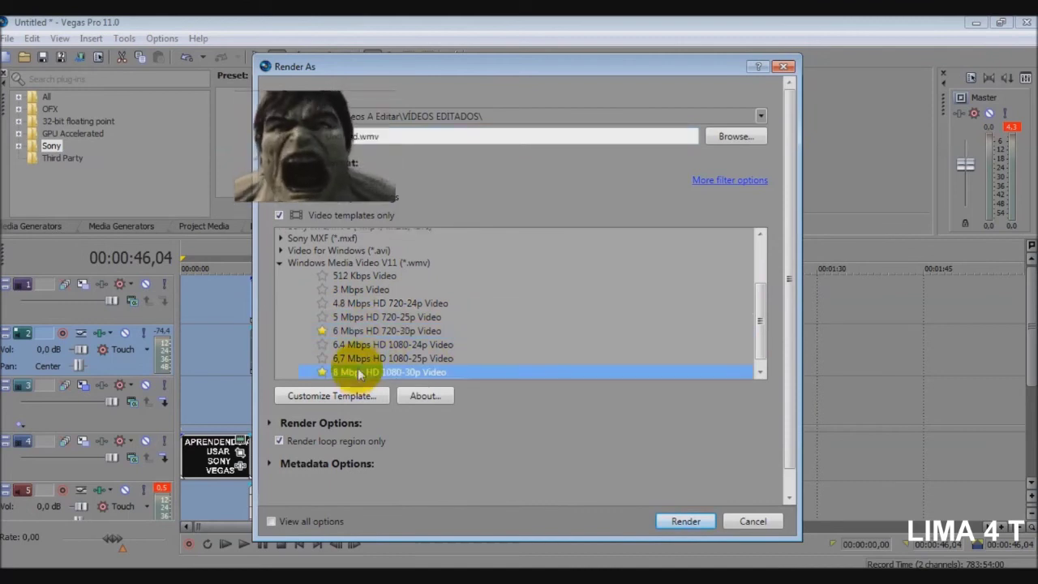
pyautogui.click(369, 332)
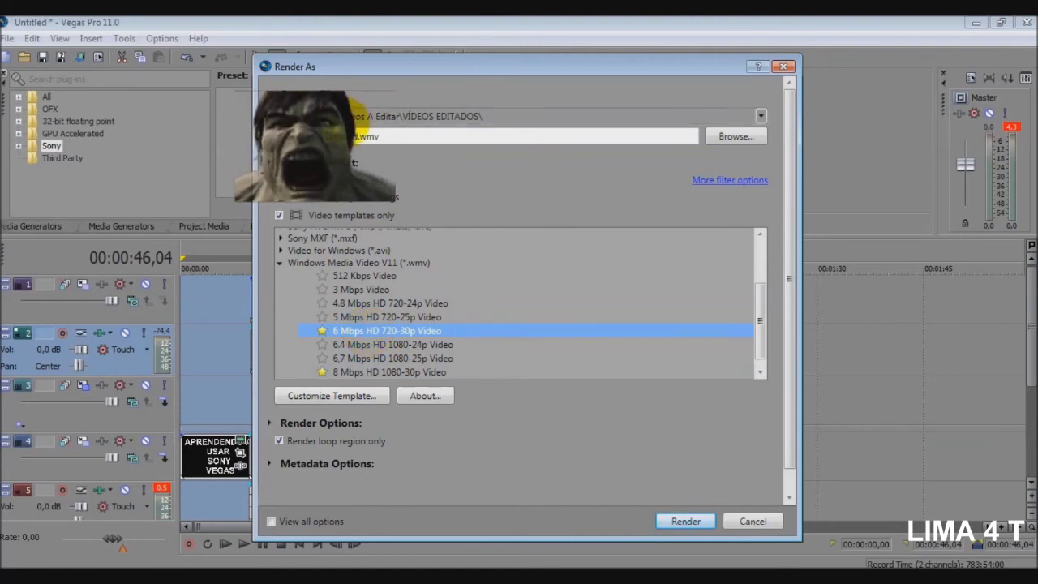
# Step: Name the output file "ENSINADO A MEXER NO SONY VEGAS .wmv" and start rendering it
pyautogui.click(362, 136)
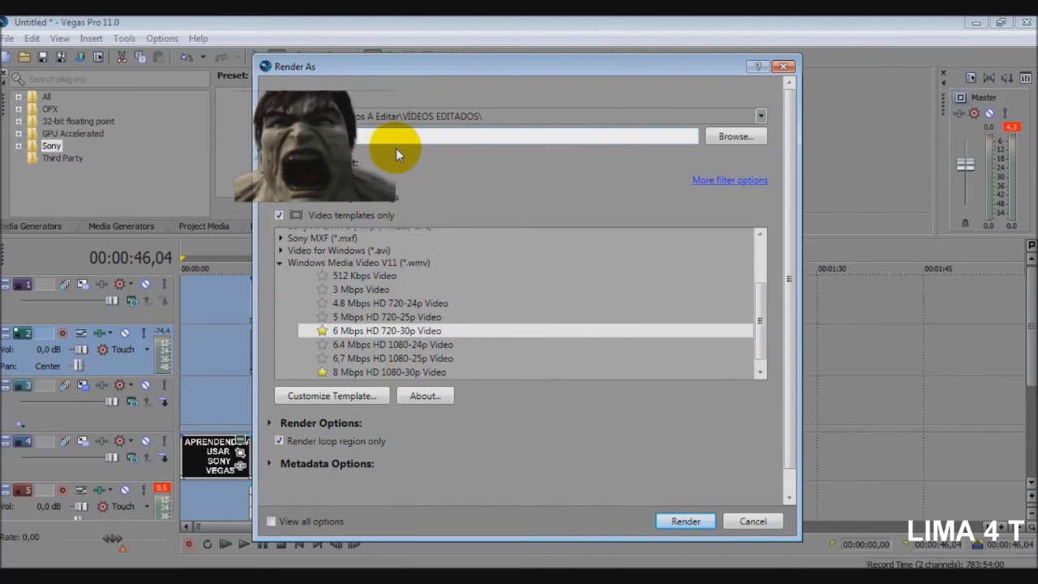
pyautogui.write('ADO A ME')
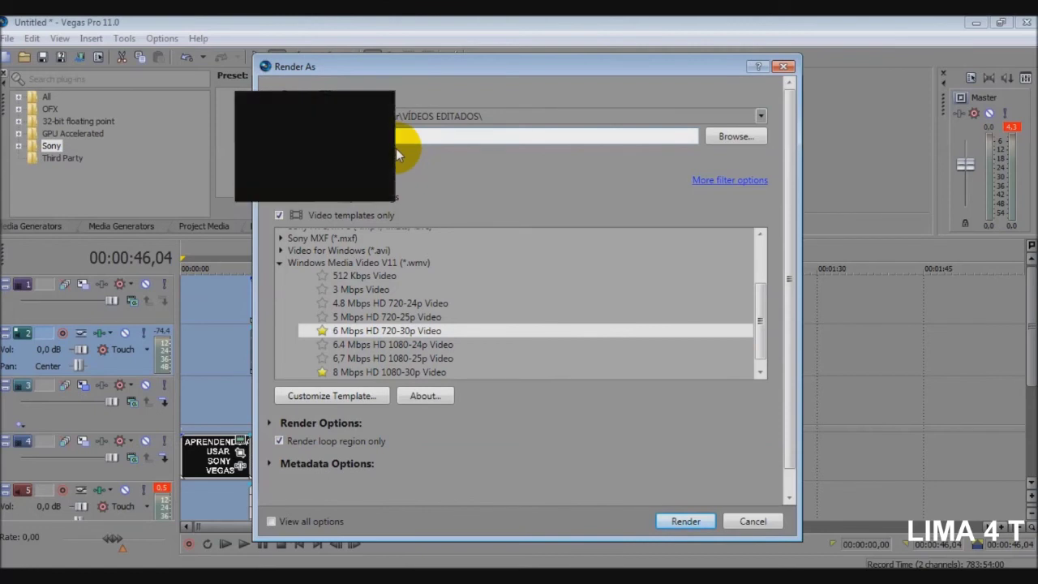
pyautogui.write('XER')
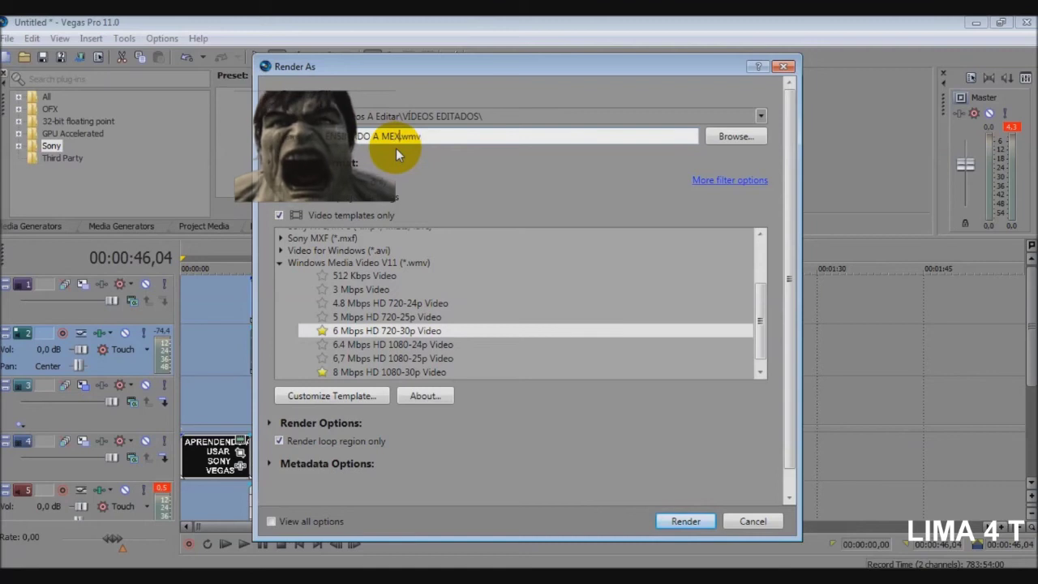
pyautogui.write(' NO ')
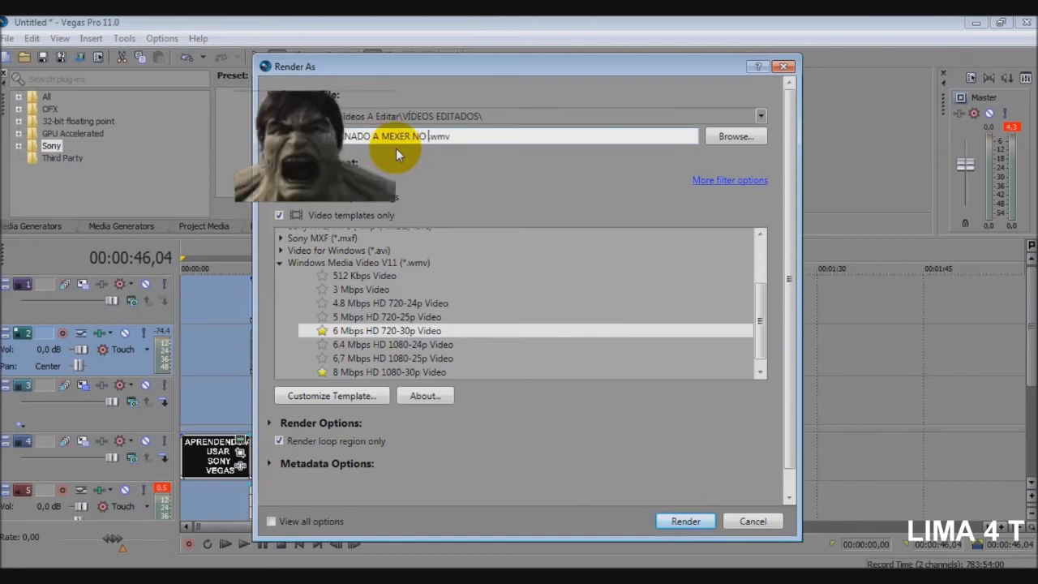
pyautogui.write('SONY')
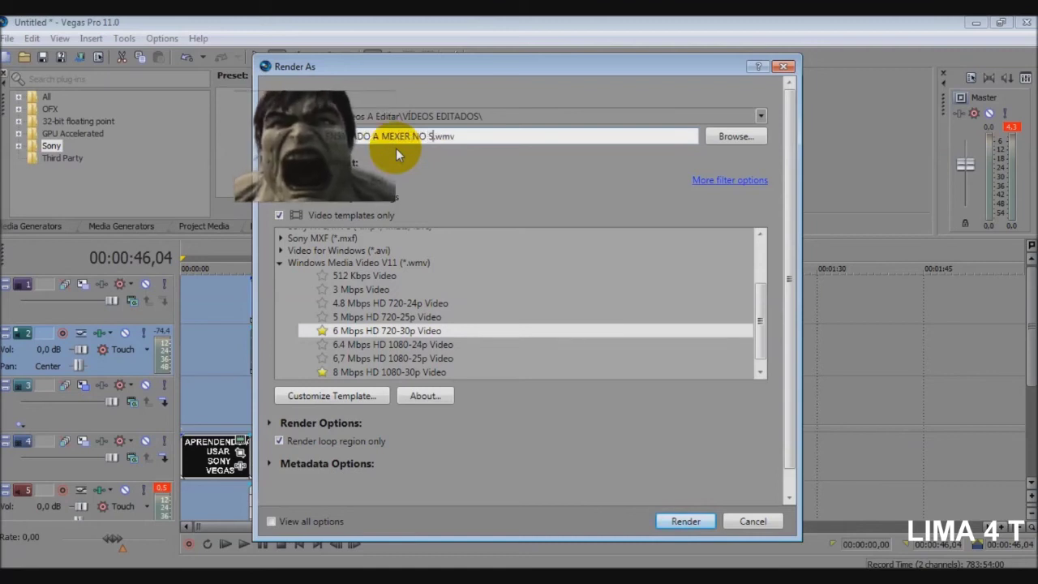
pyautogui.write(' VEGAS')
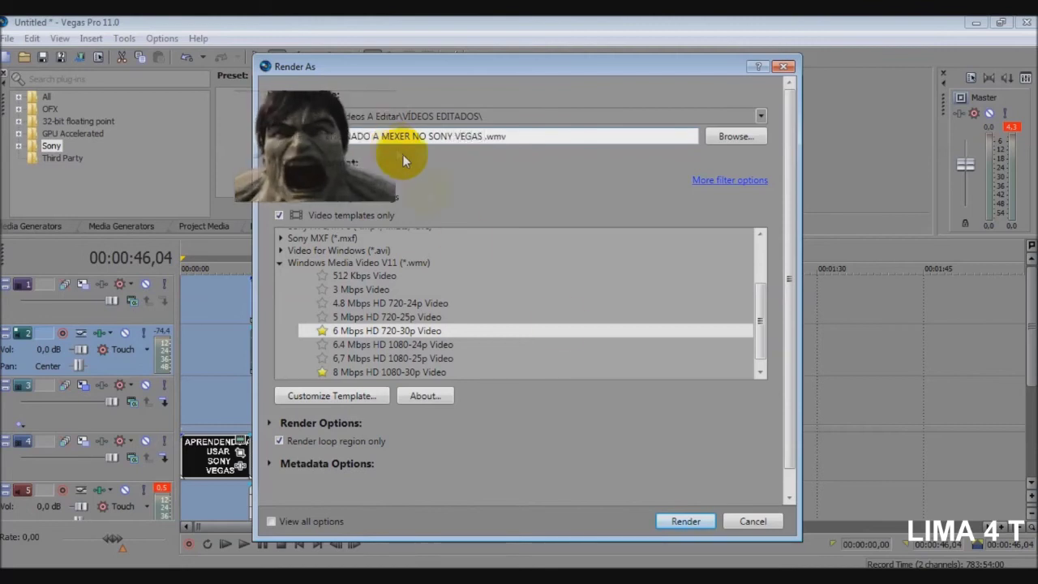
pyautogui.click(678, 523)
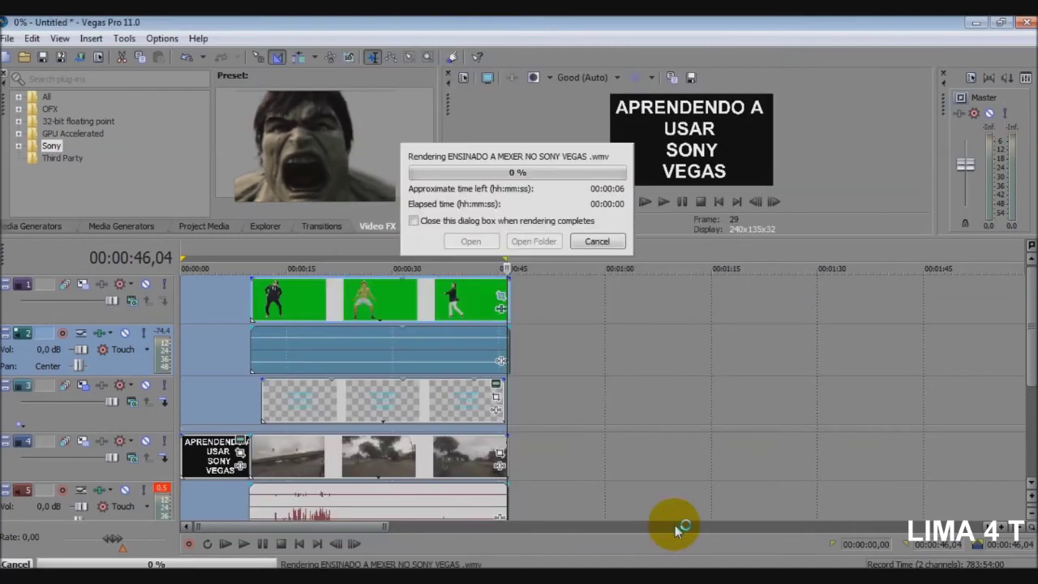